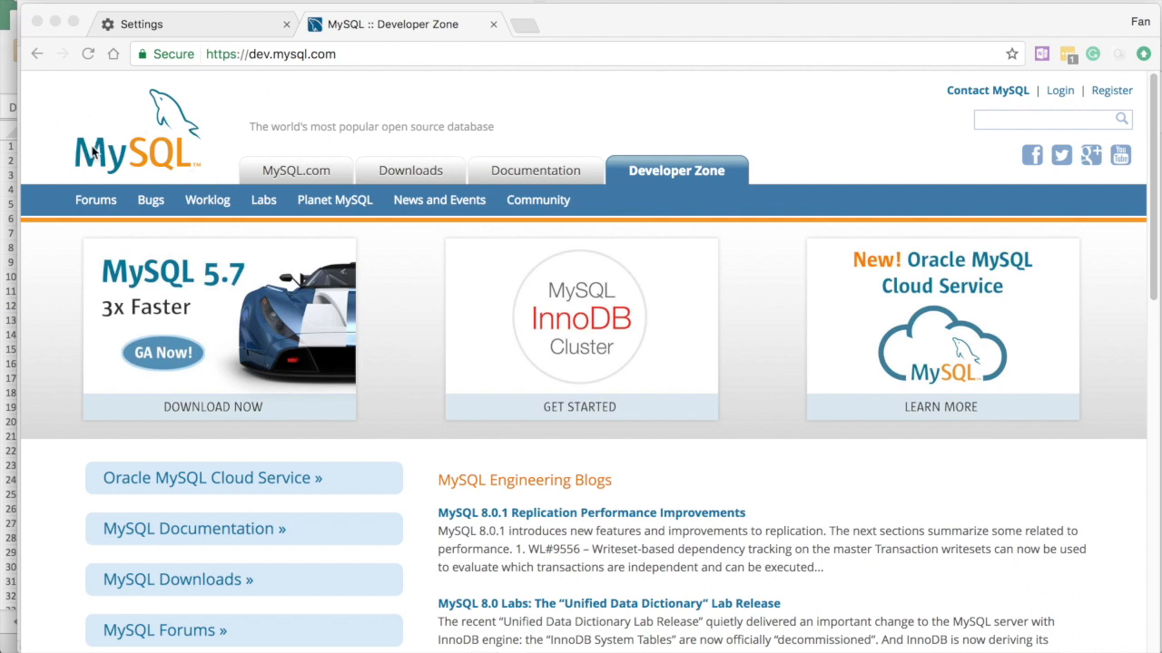
Go through Downloads and Community to the MySQL Community Server download page
click(405, 173)
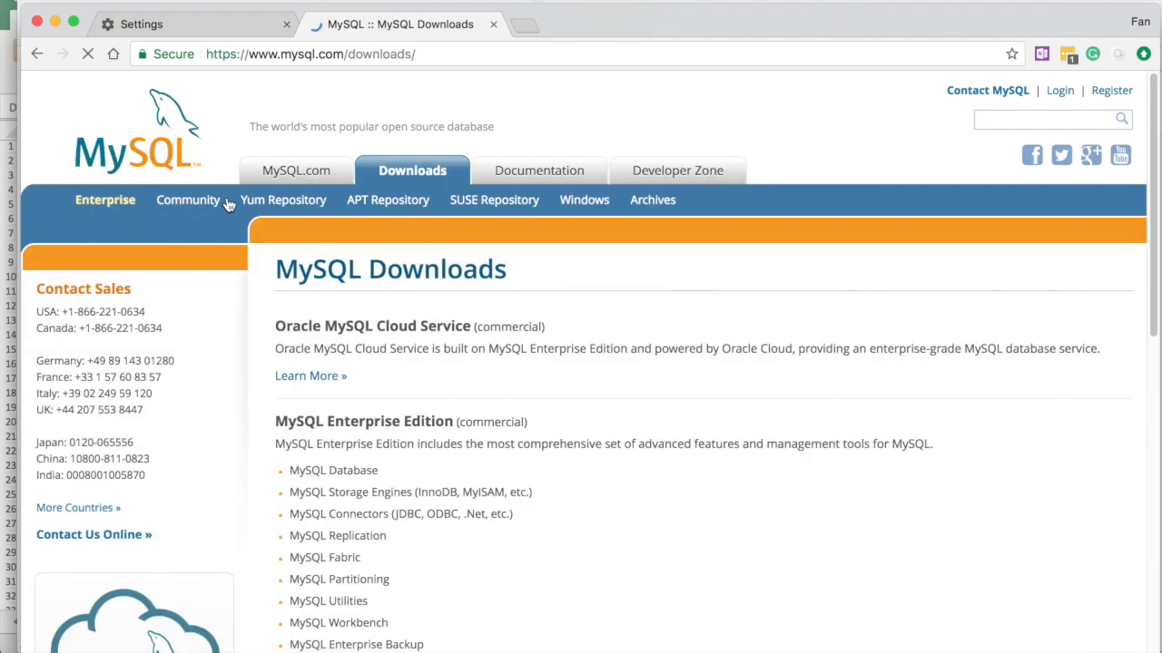
click(191, 200)
scroll(212, 414, down, 2)
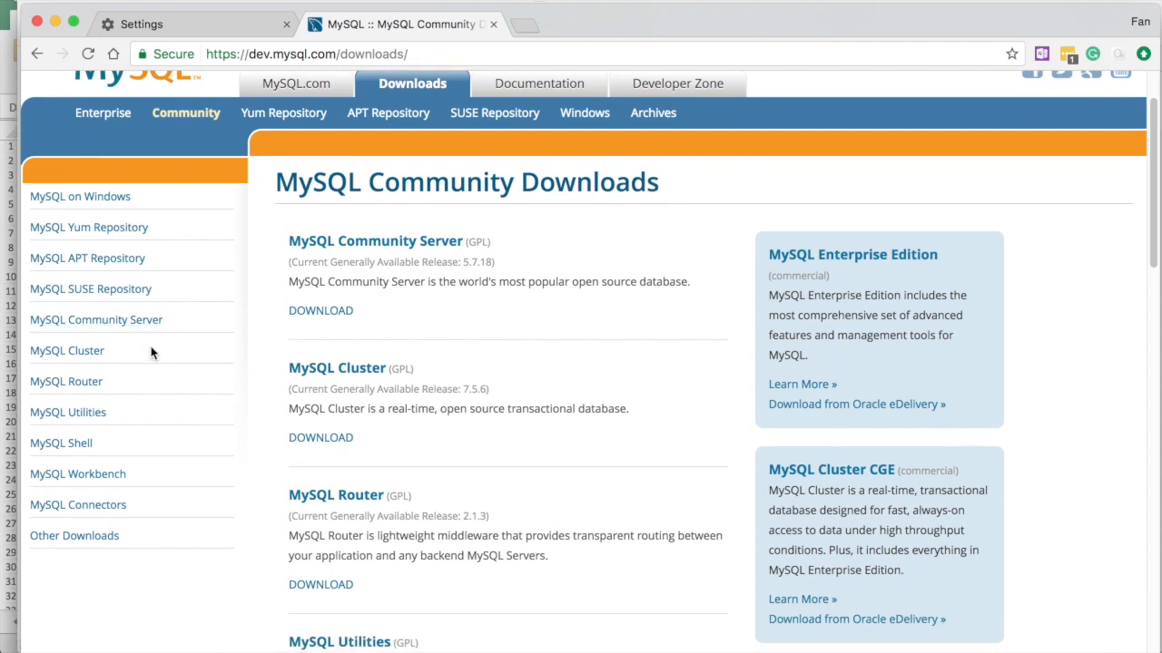
click(133, 331)
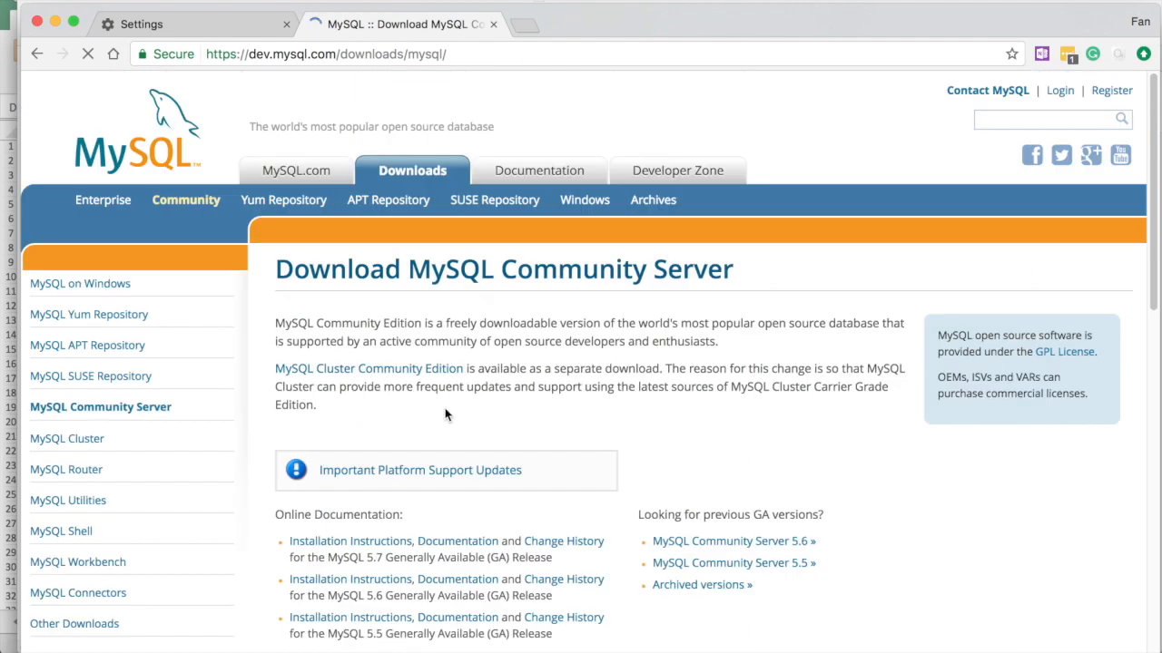
Scroll the Community Server 5.7.18 page down to the Mac OS X 10.12 packages
scroll(444, 413, down, 5)
scroll(444, 414, down, 3)
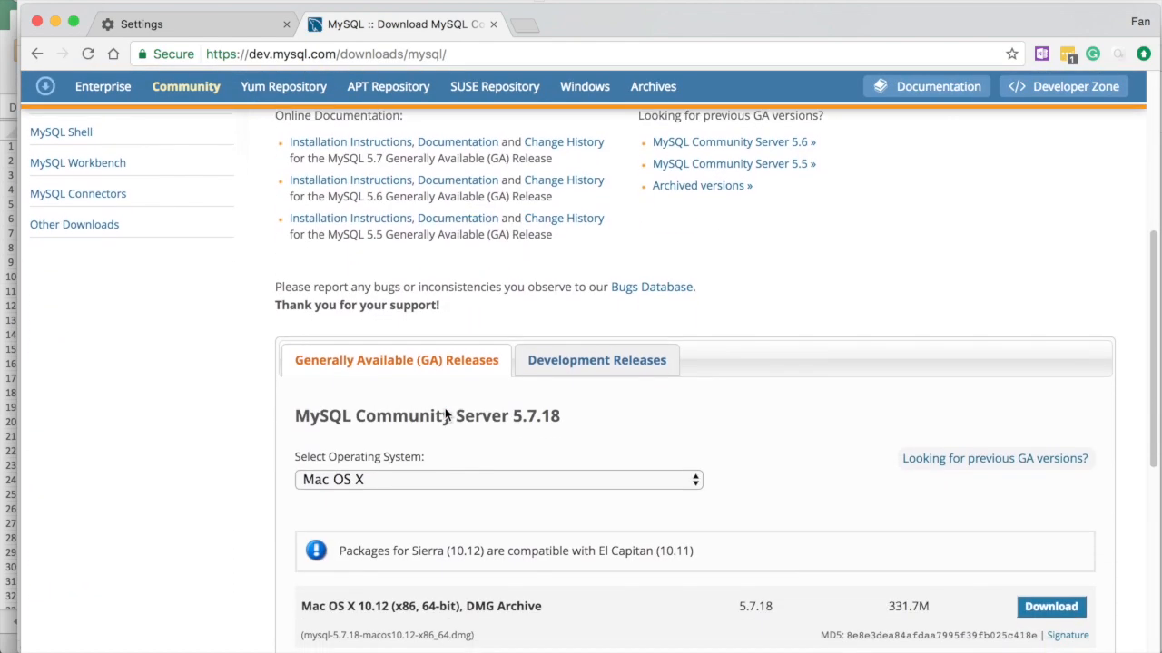
scroll(418, 444, down, 4)
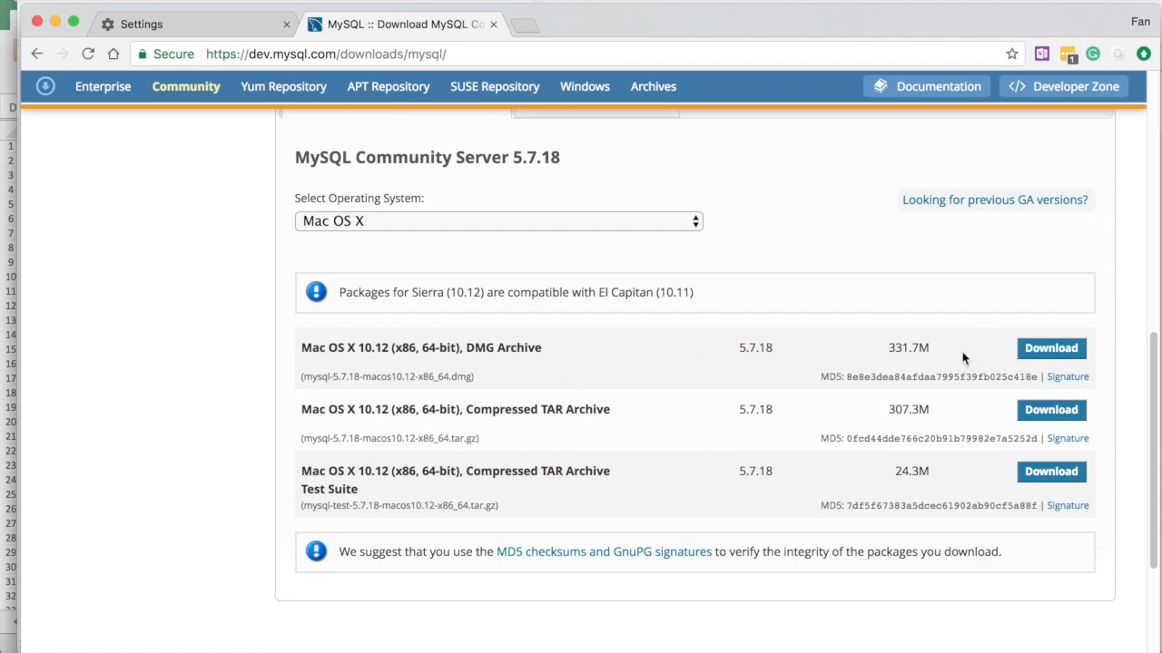
scroll(964, 358, up, 1)
scroll(964, 359, down, 2)
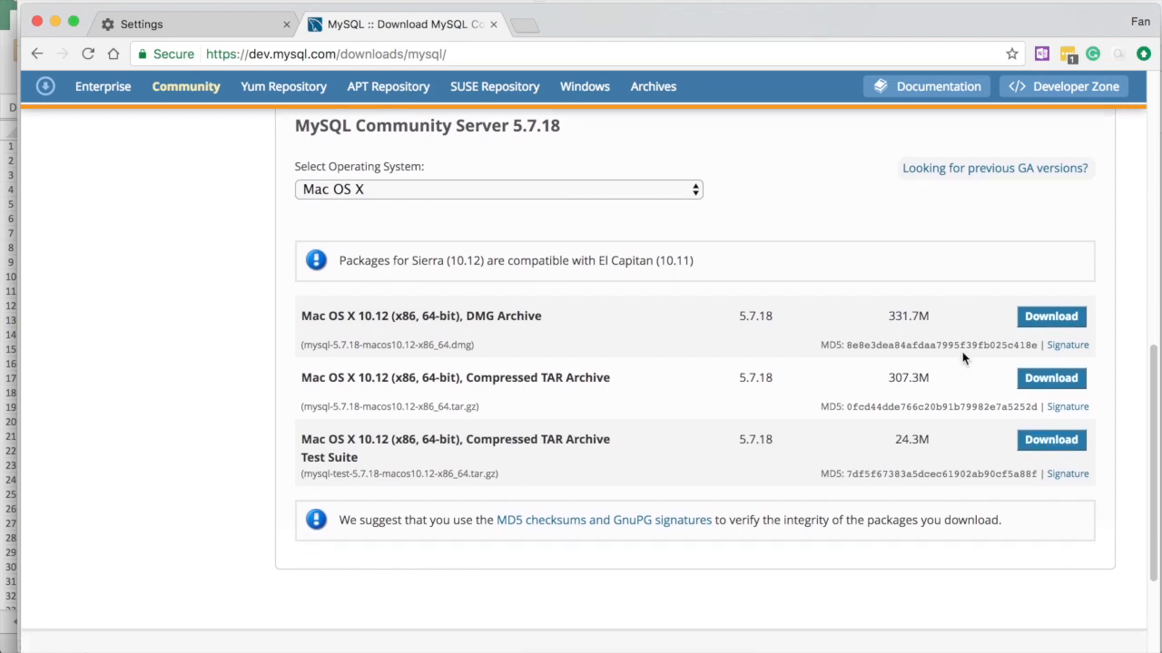
key(ctrl+Up)
Check the installer note's temporary root password in Pages, then return to the download page
click(234, 524)
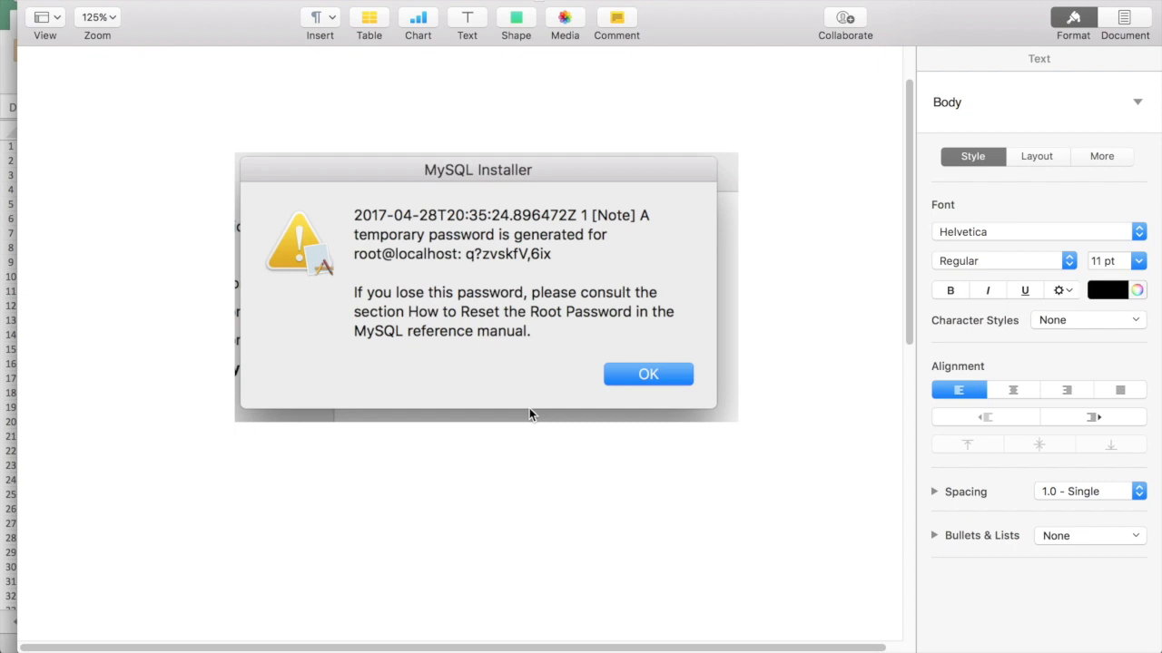
click(511, 270)
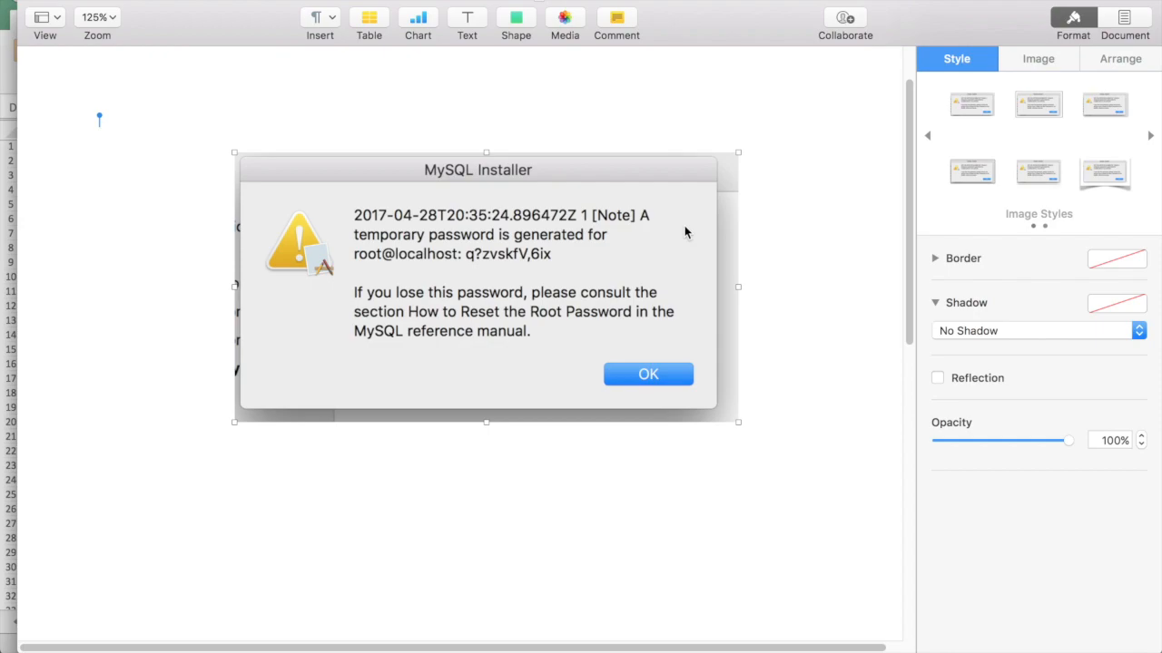
key(ctrl+Up)
click(635, 212)
scroll(205, 277, up, 10)
scroll(169, 390, down, 2)
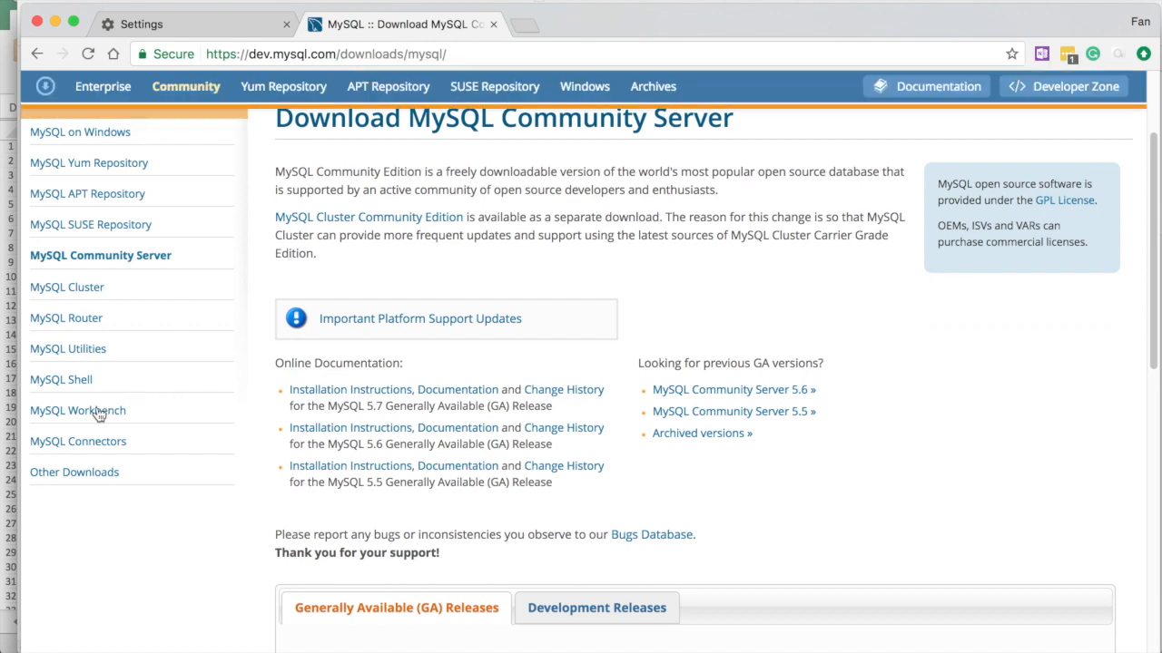
Open the MySQL Workbench 6.3.9 download page and scroll to the 97.5M Mac OS X DMG
click(97, 415)
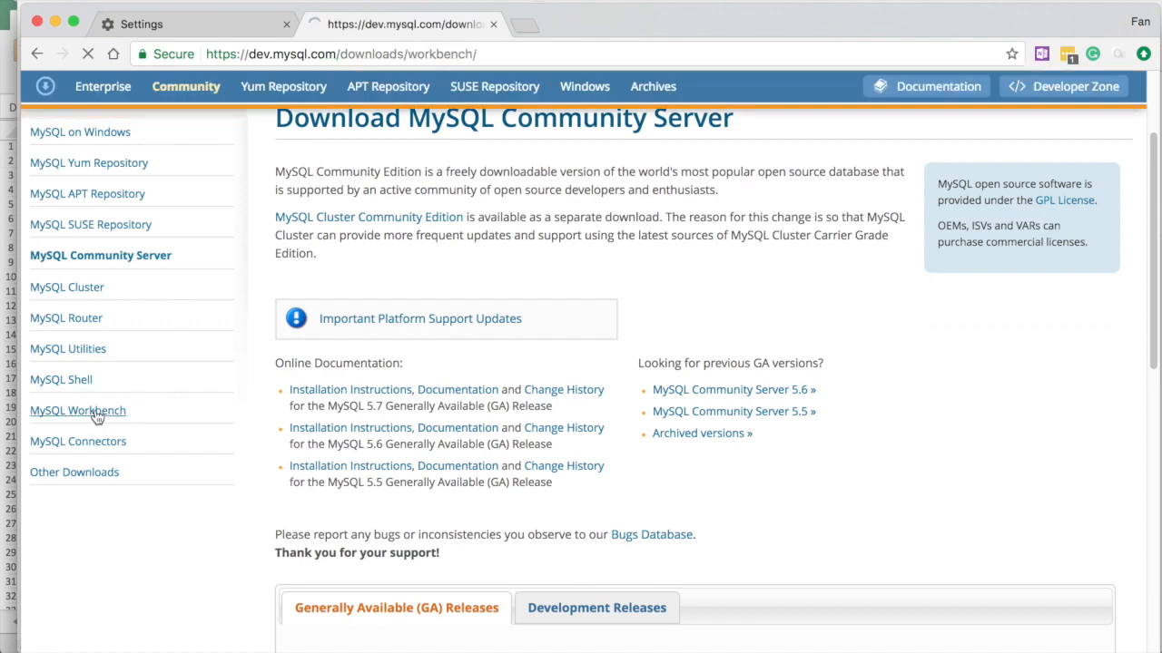
scroll(449, 443, down, 5)
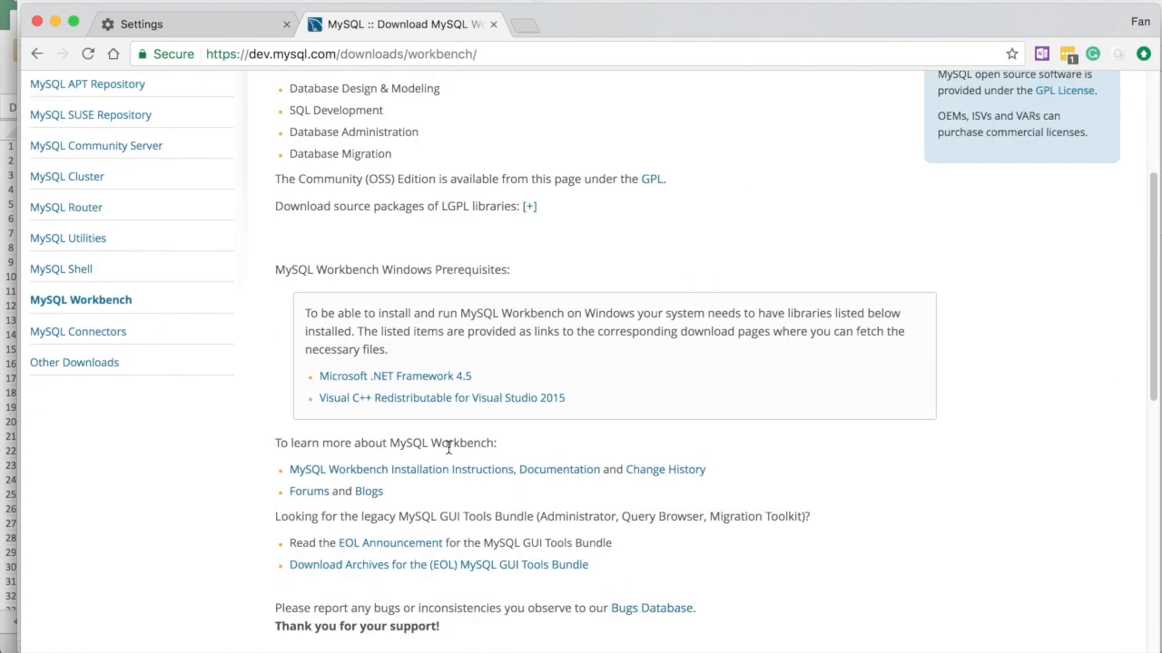
scroll(449, 444, down, 8)
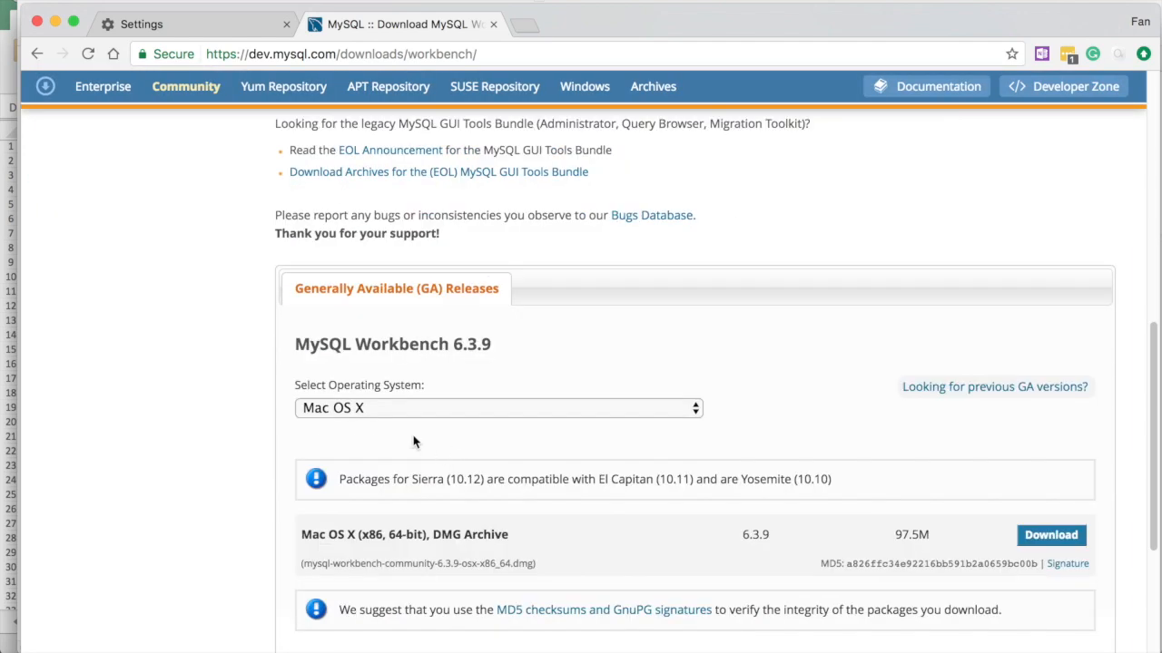
scroll(413, 441, down, 2)
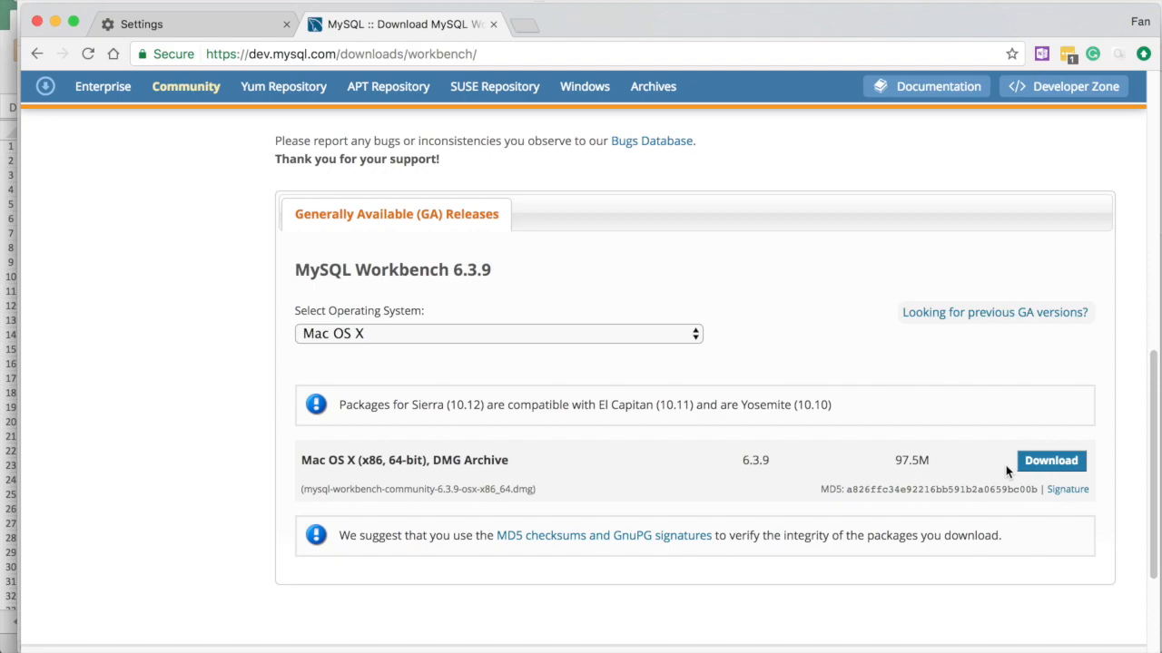
key(ctrl+Up)
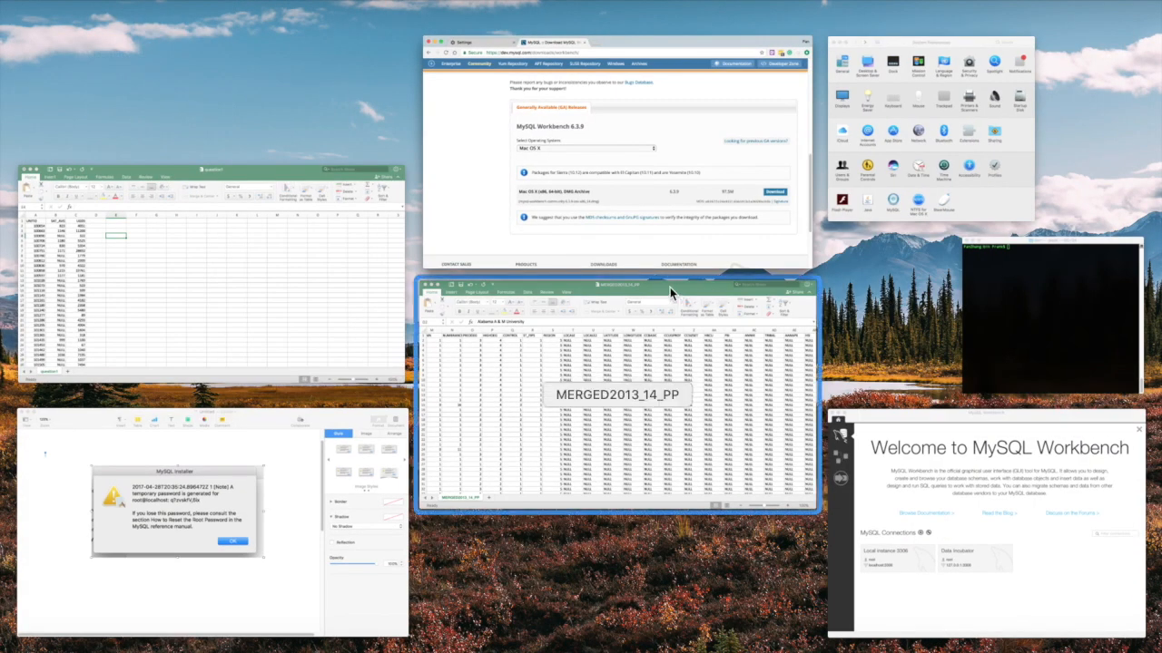
Start the MySQL server from System Preferences' MySQL pane, then switch to Terminal
click(835, 193)
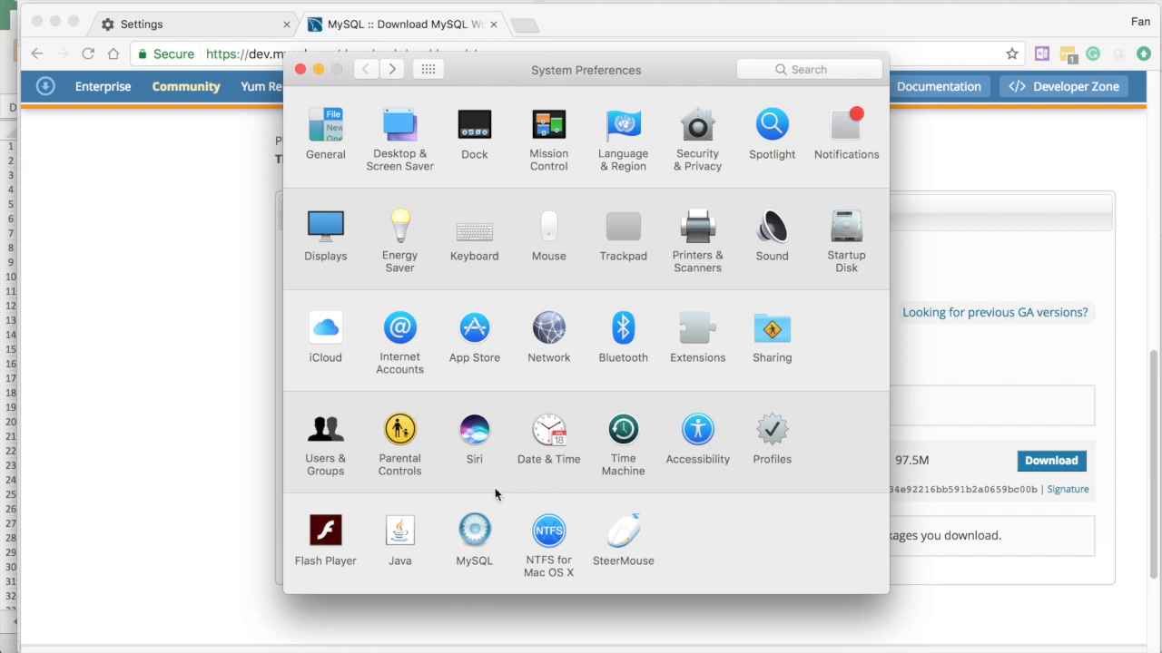
click(475, 534)
click(741, 165)
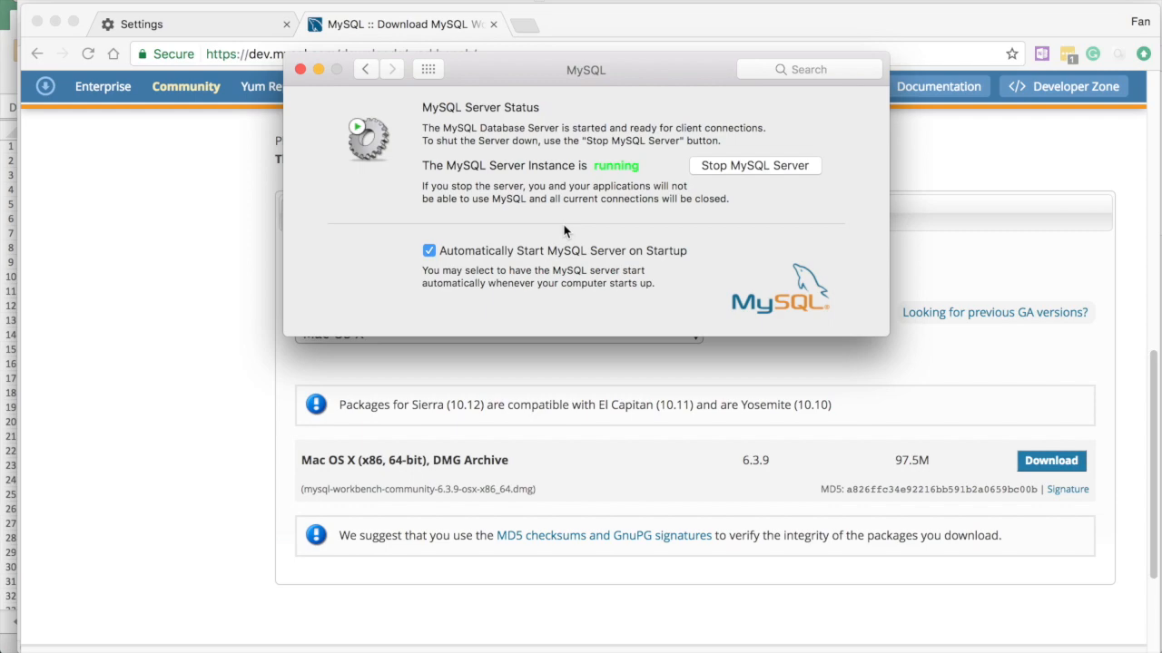
key(ctrl+Up)
click(894, 227)
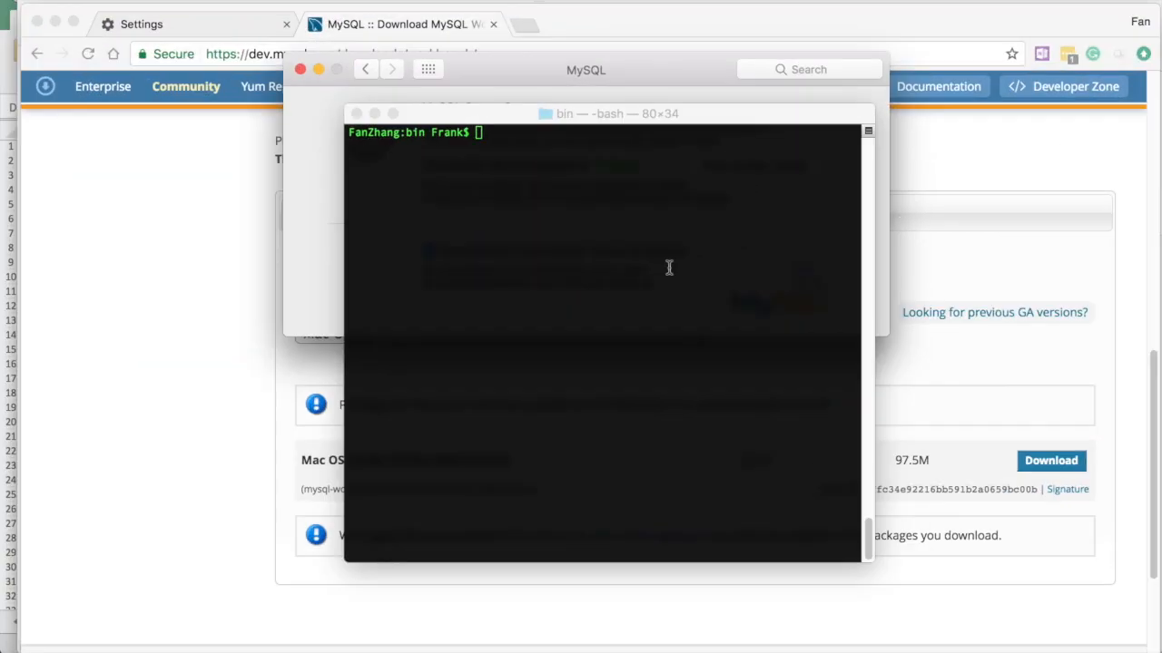
Change into the /usr/local/mysql/bin folder
text(cd ~)
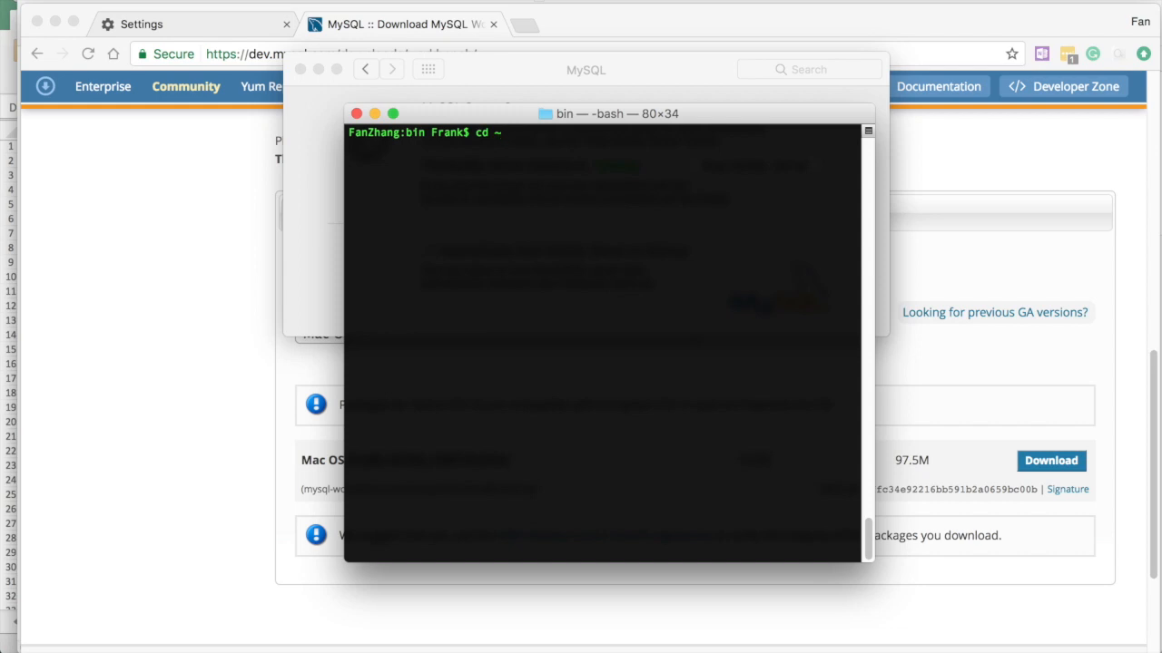
key(Return)
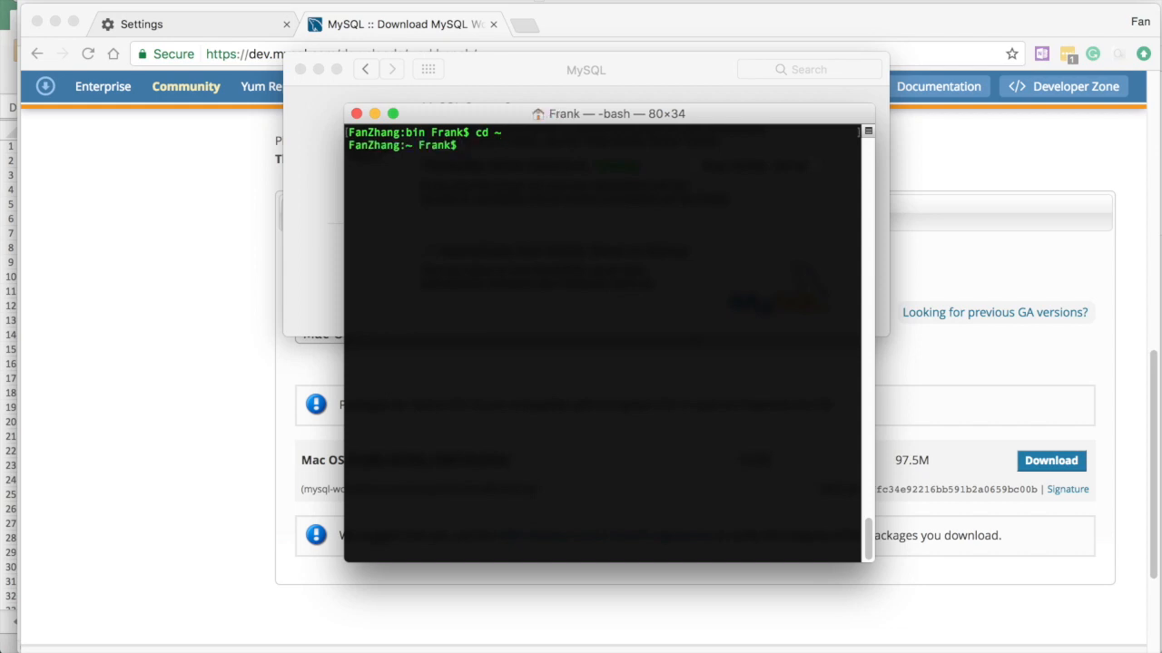
text(cd /usr/local/mysql/bin)
key(Return)
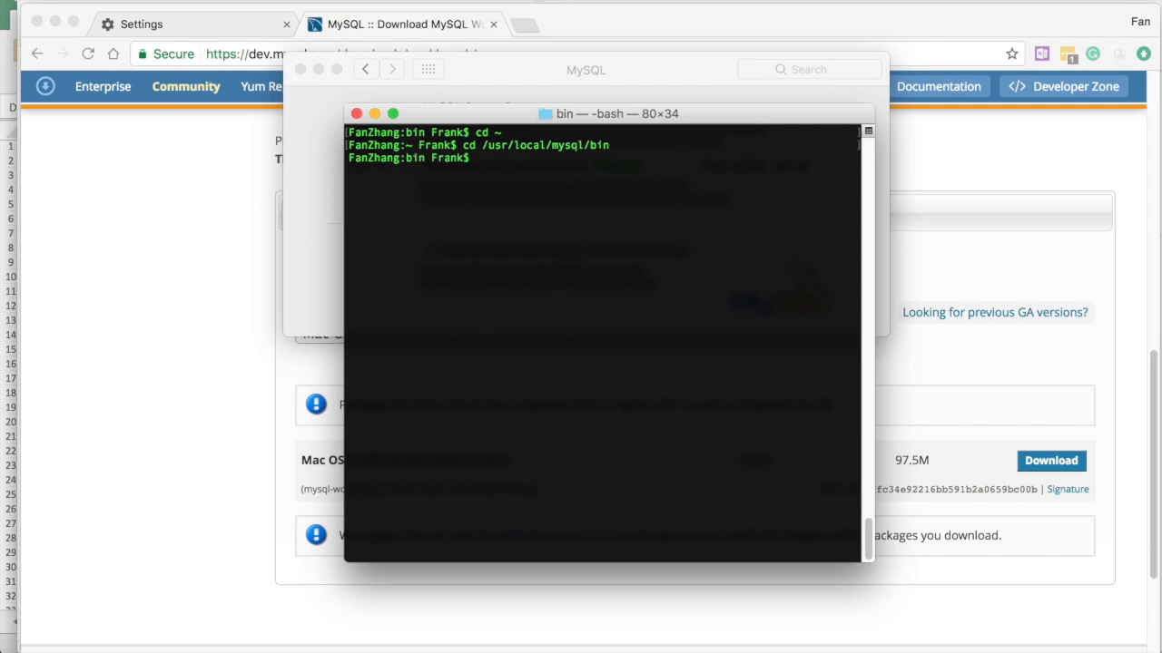
Run ./mysql -u root -p, correcting the missing slash in the command
text(.mysql -u root -p)
key(Return)
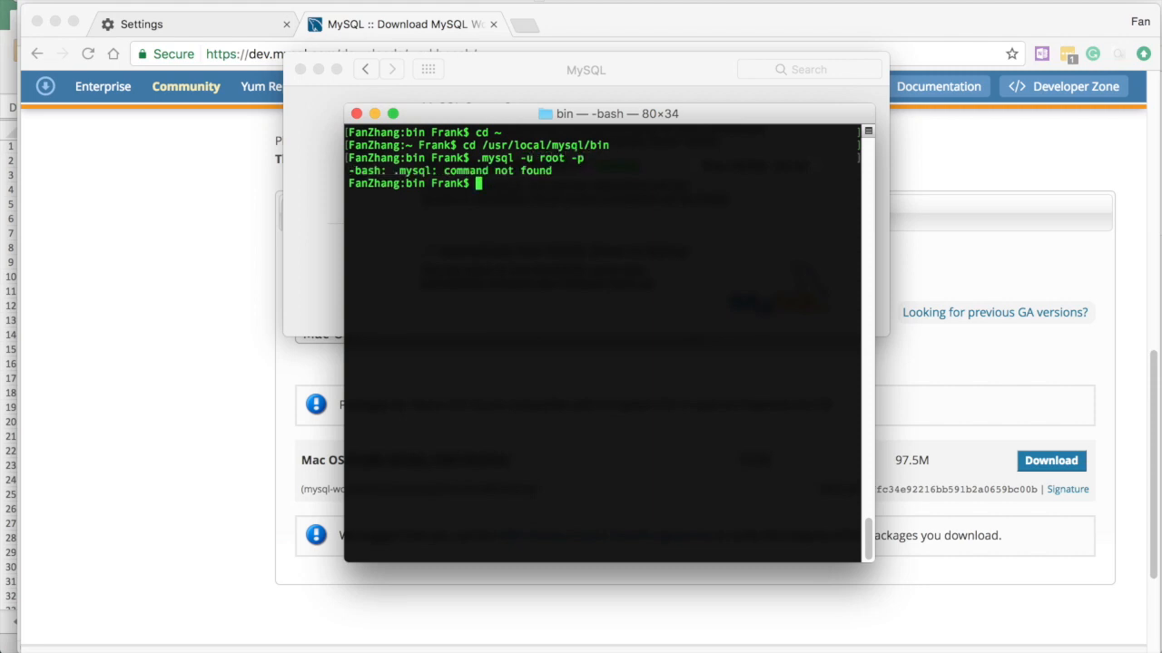
key(Up)
key(Left)
key(Left)
key(Left)
key(Left)
key(Left)
key(Left)
key(Left)
key(Left)
key(Left)
key(Left)
key(Left)
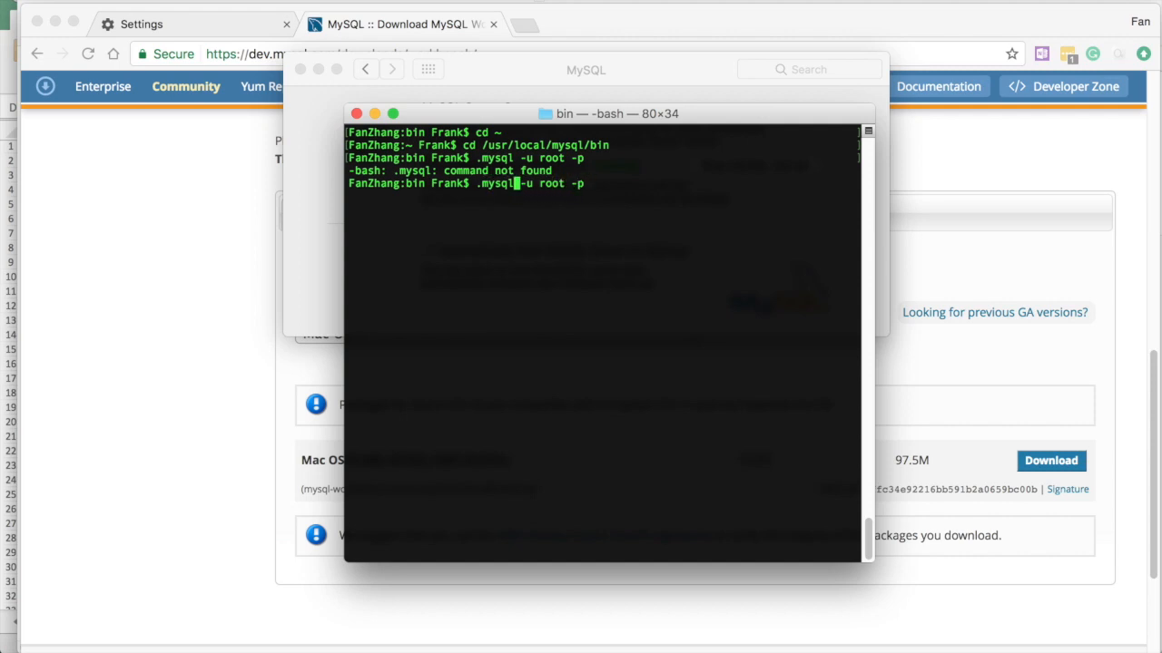
key(Left)
key(Left)
key(Left)
key(Left)
key(Left)
text(/)
key(Return)
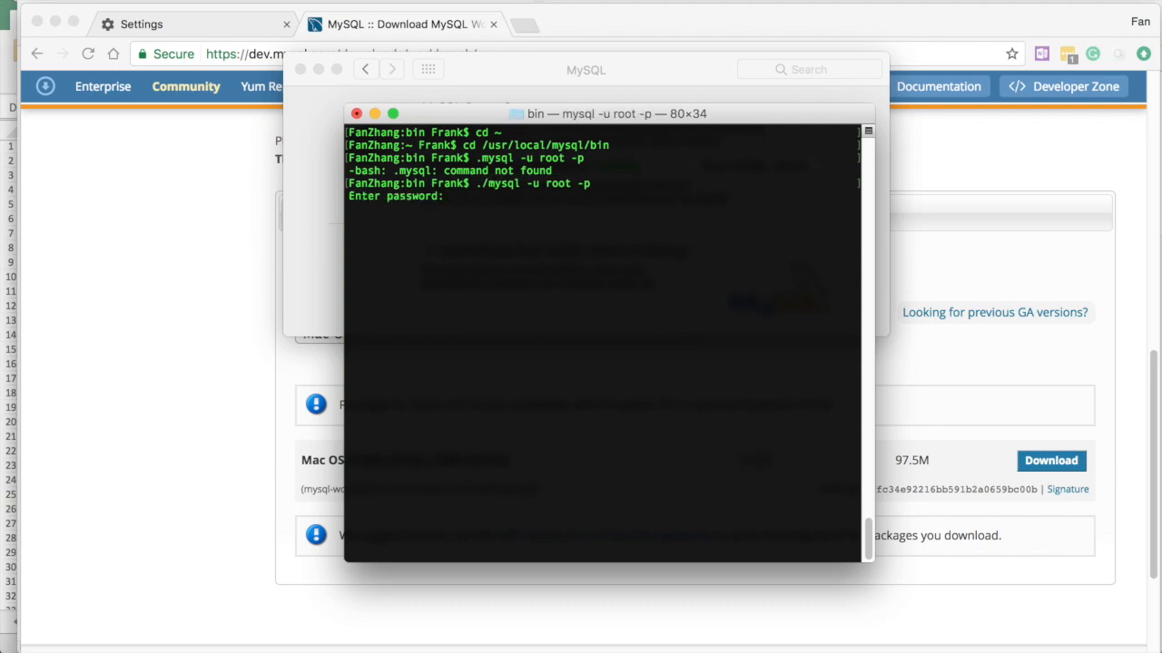
Log in with the temporary root password from the note and begin a SET PASSWORD statement
key(ctrl+Up)
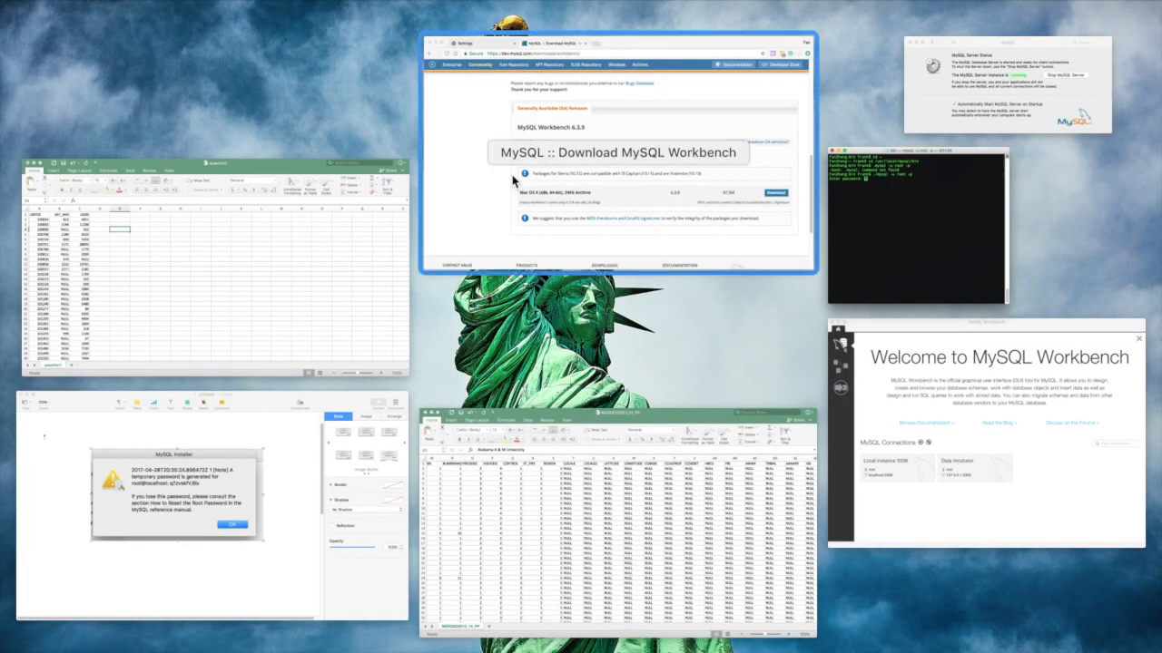
click(278, 453)
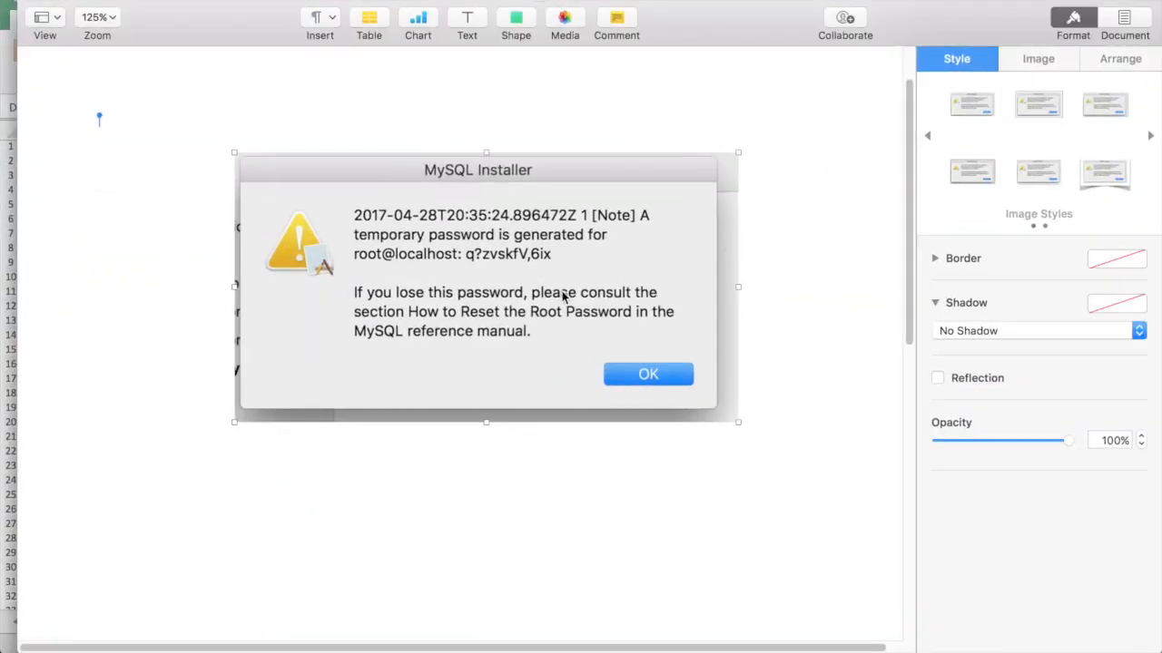
key(ctrl+Up)
click(900, 230)
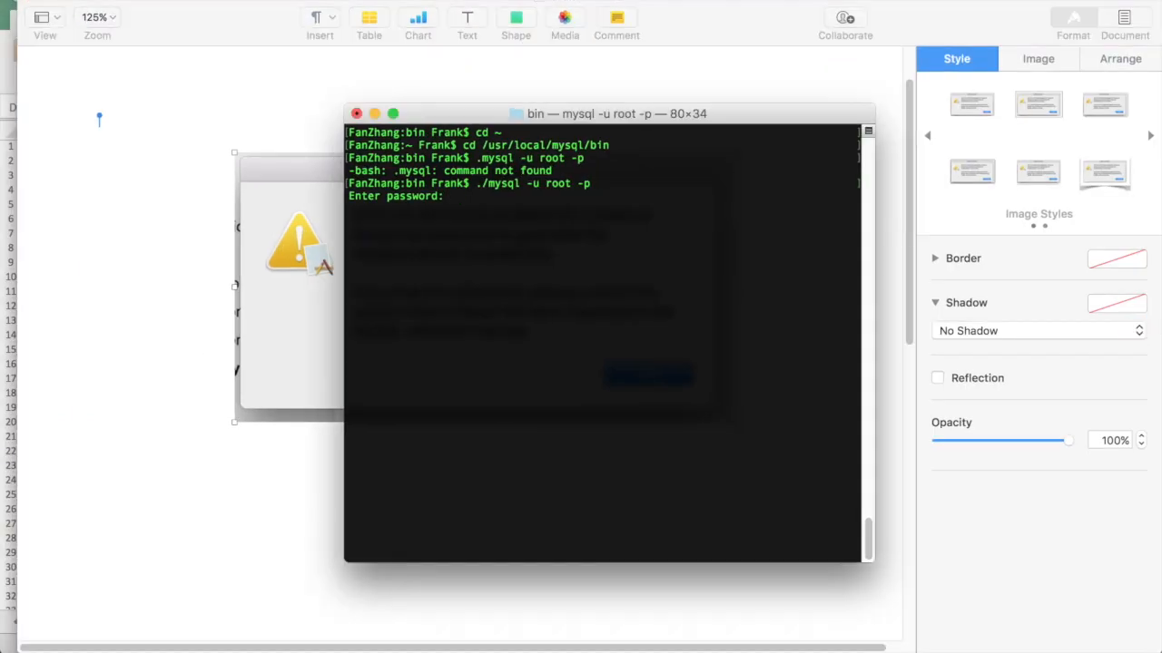
key(Return)
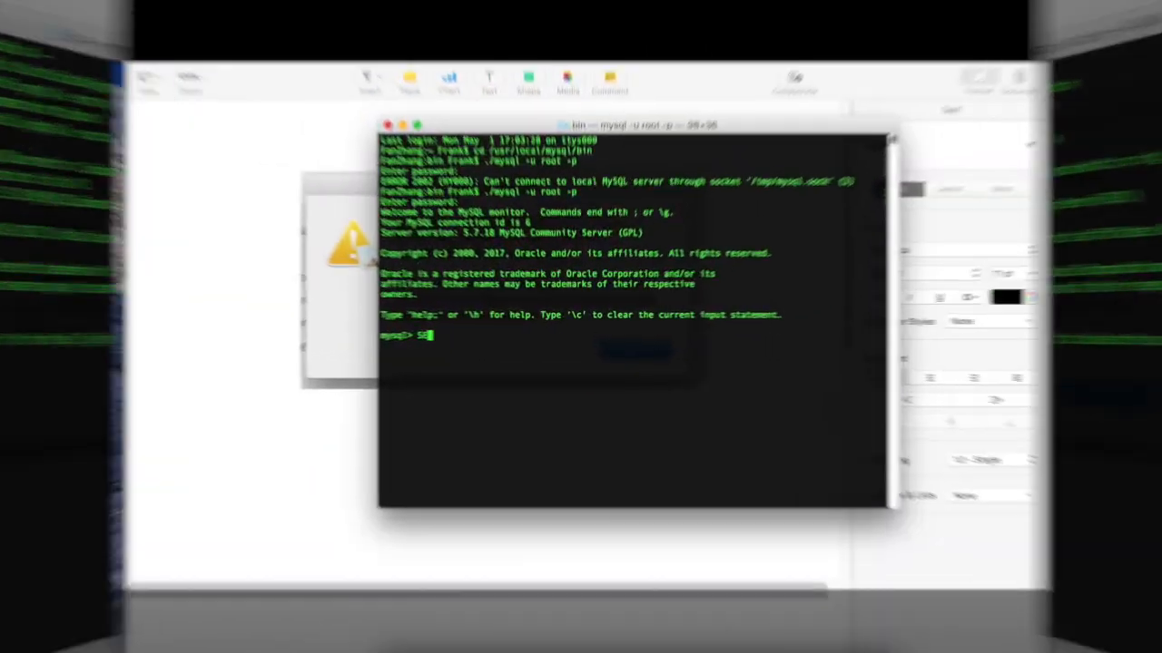
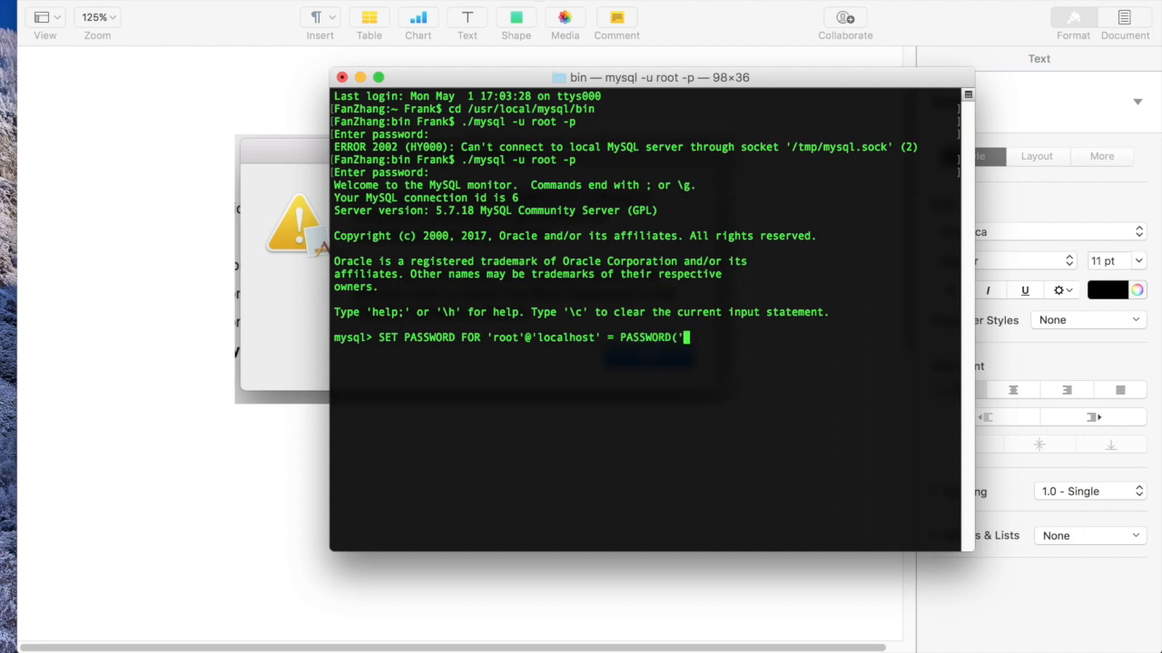
Run the statement setting root@localhost's new password, then quit the client with \q
text())
text(;)
key(Return)
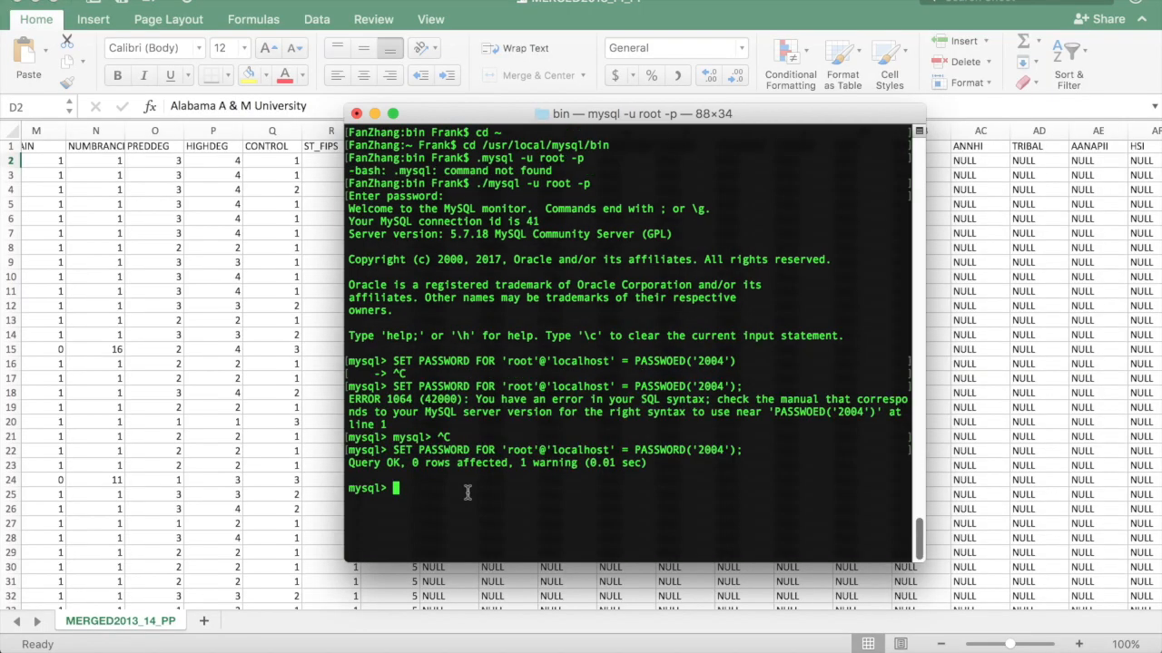
text(\q)
key(Return)
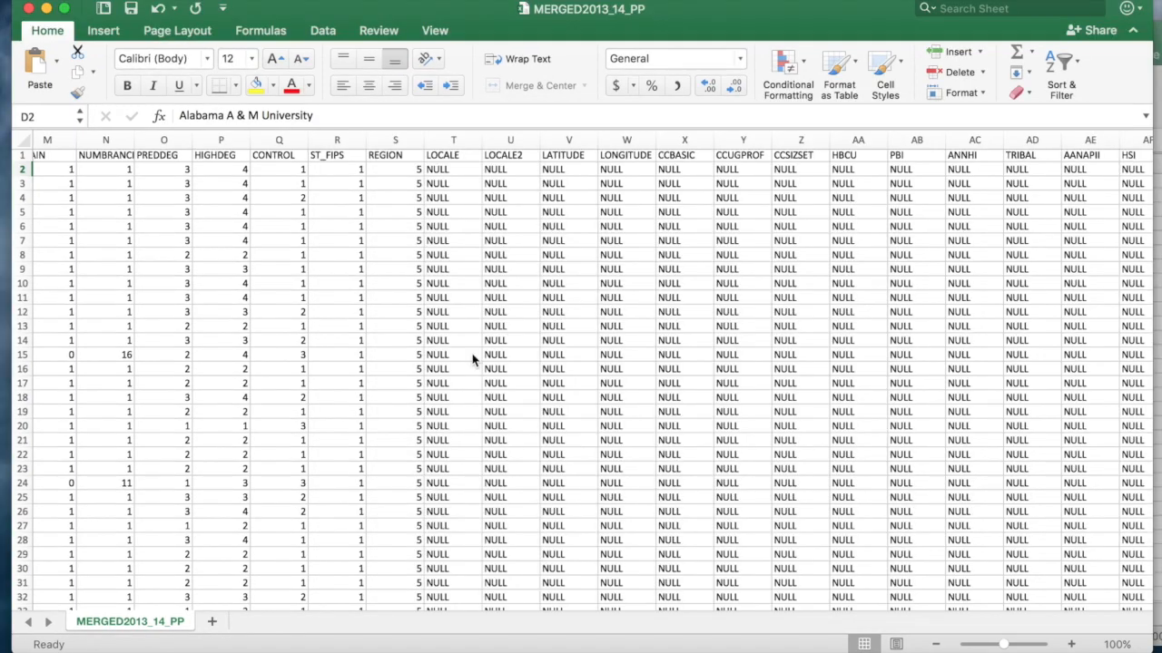
Bring the MySQL Workbench welcome screen with Local instance 3306 forward
key(ctrl+Up)
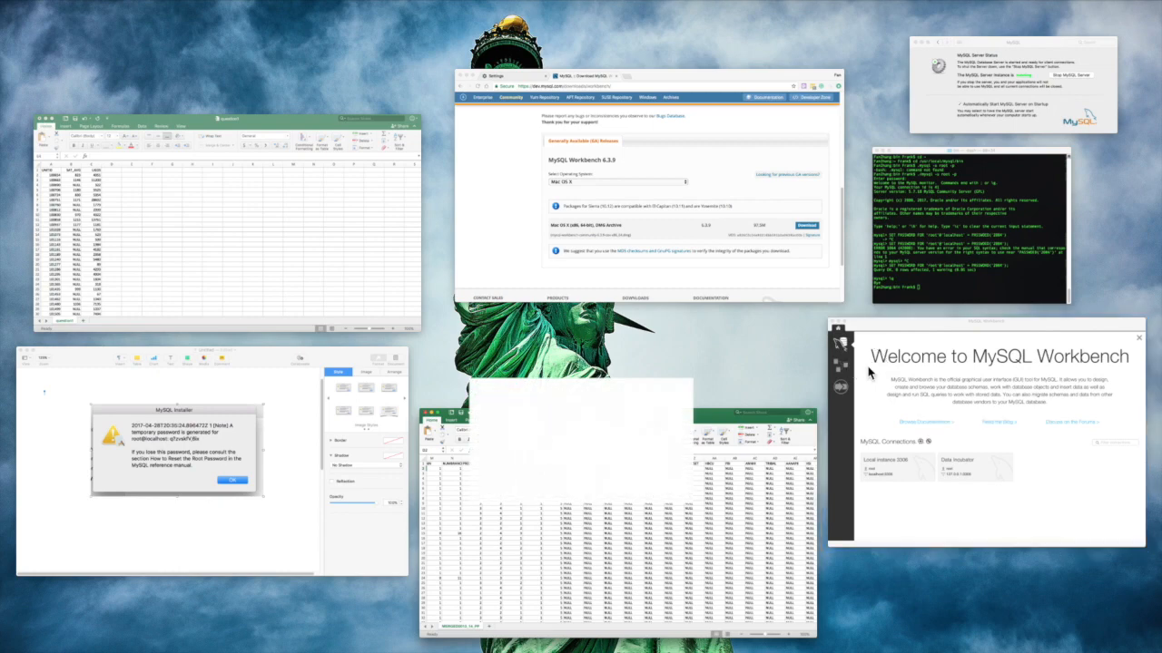
click(869, 372)
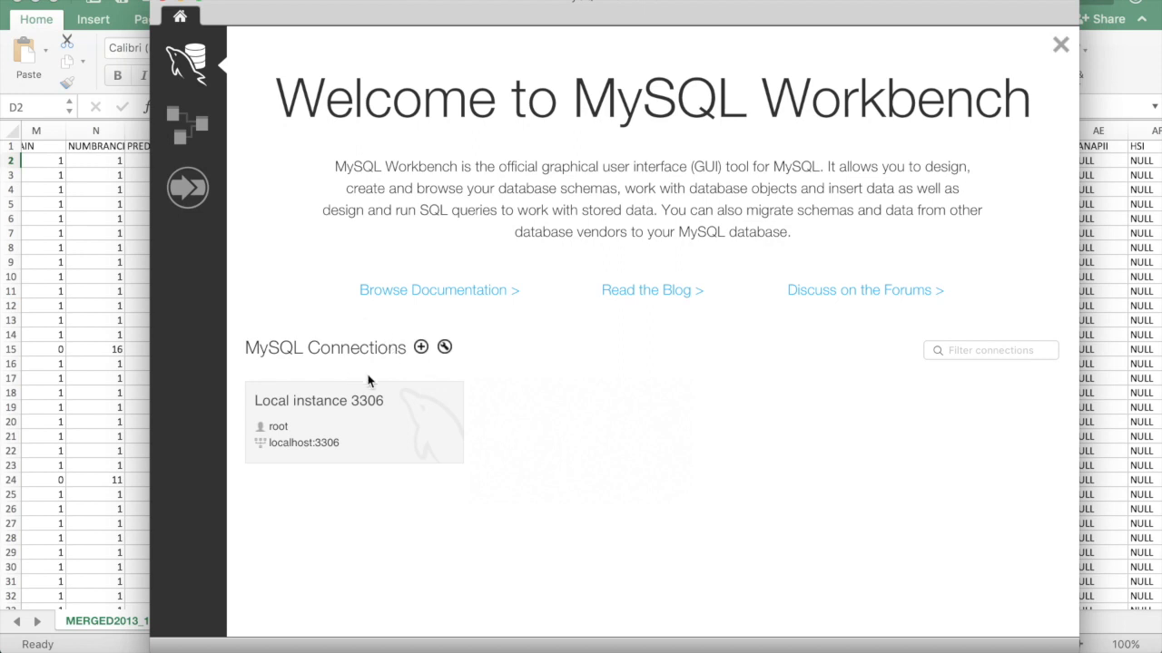
Create a connection named Tutorial, test it with the root password, and save it
click(421, 349)
click(399, 96)
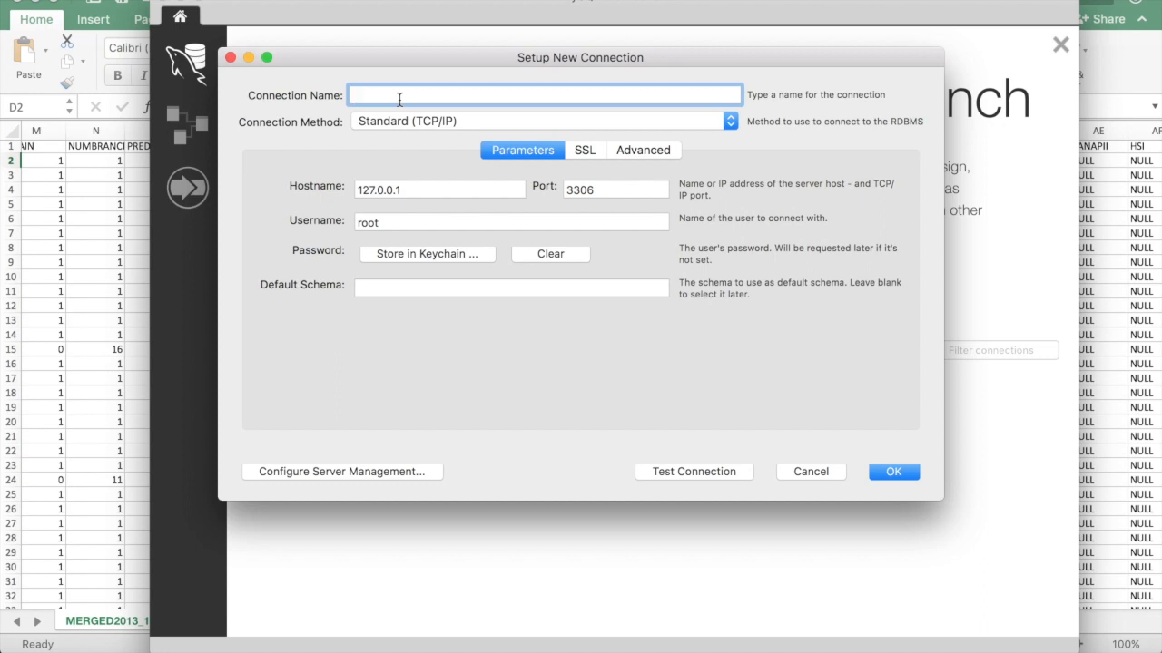
text(Tutorial)
click(707, 470)
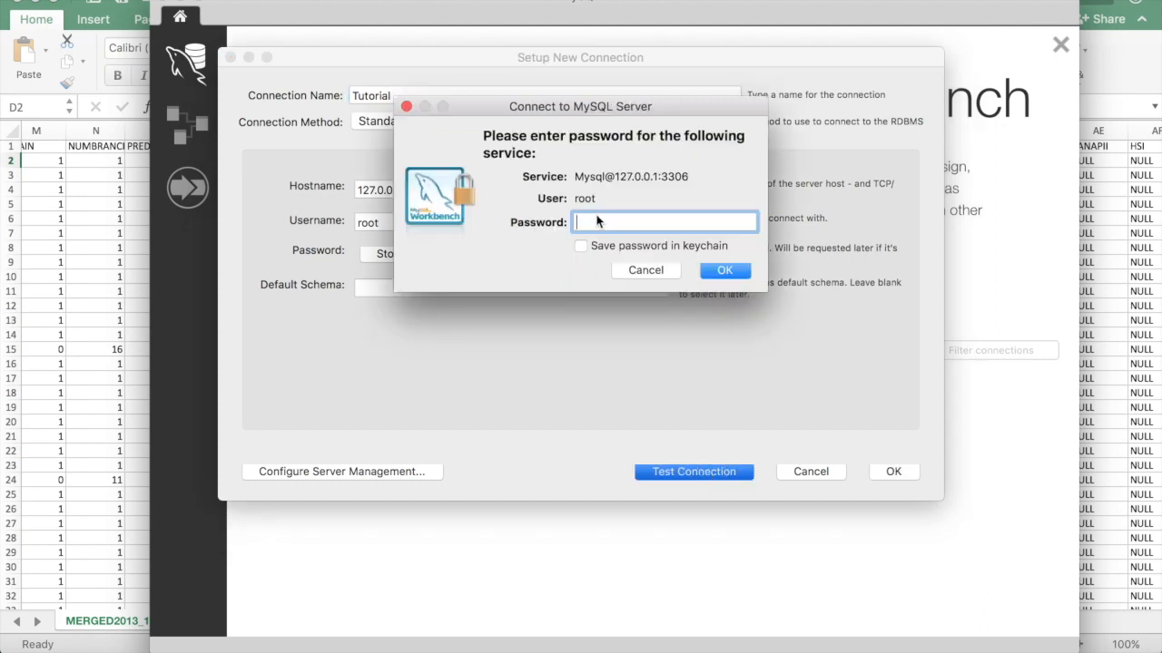
key(Return)
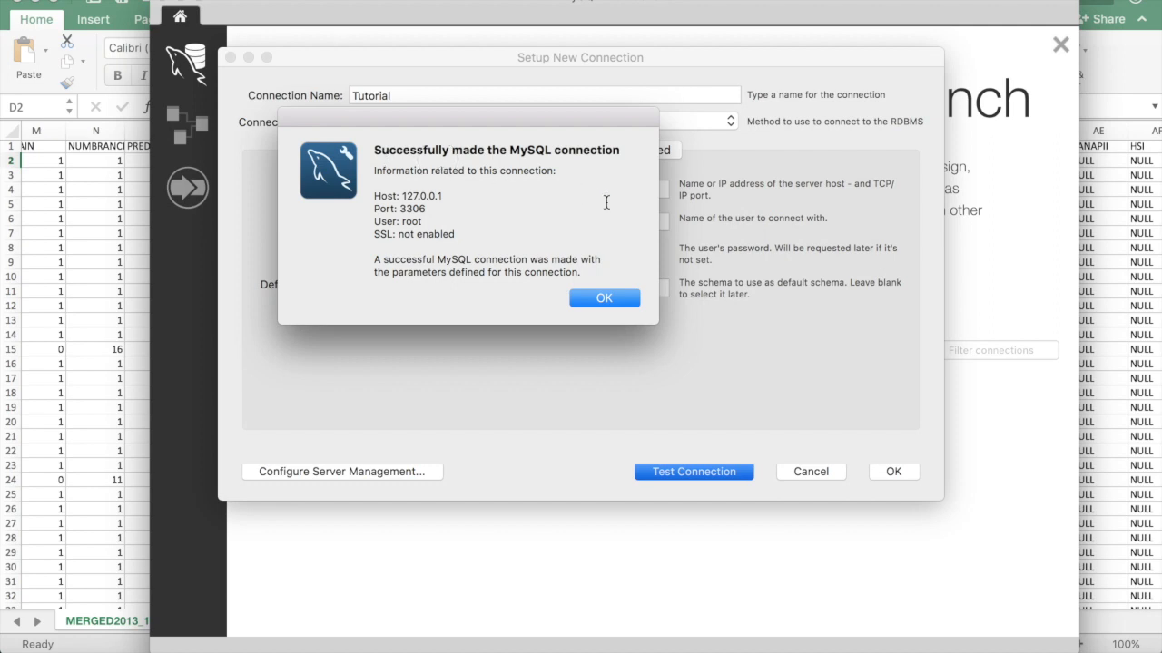
click(599, 300)
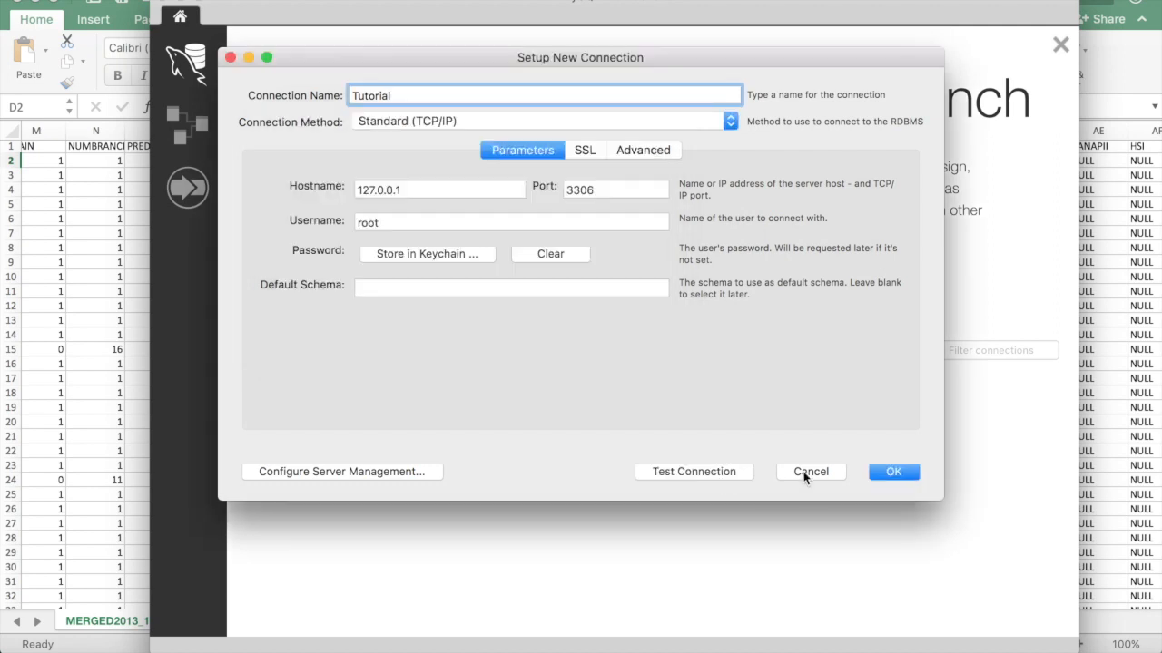
click(893, 472)
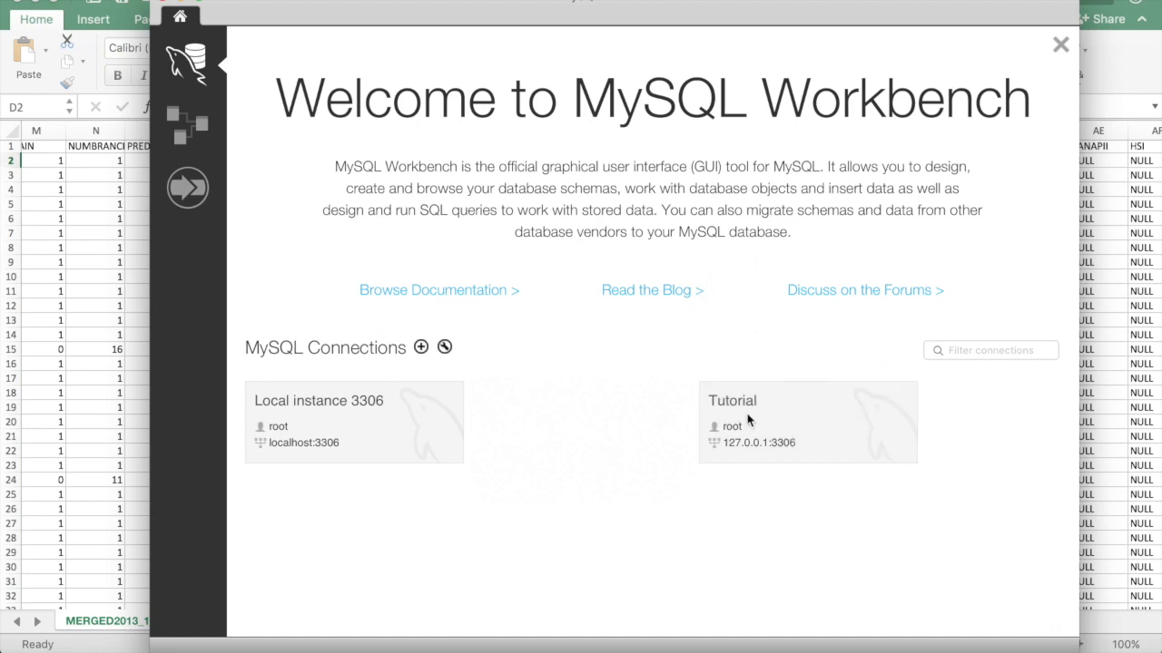
Open the Tutorial connection and create and apply a new schema named Tutorial
click(849, 429)
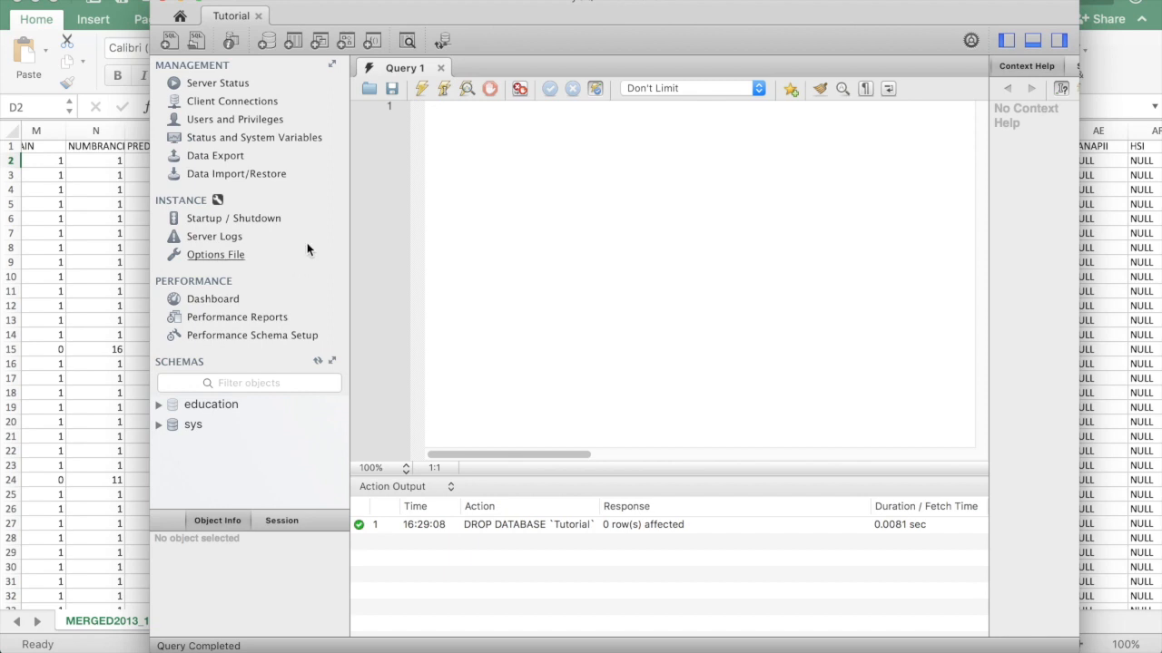
click(269, 44)
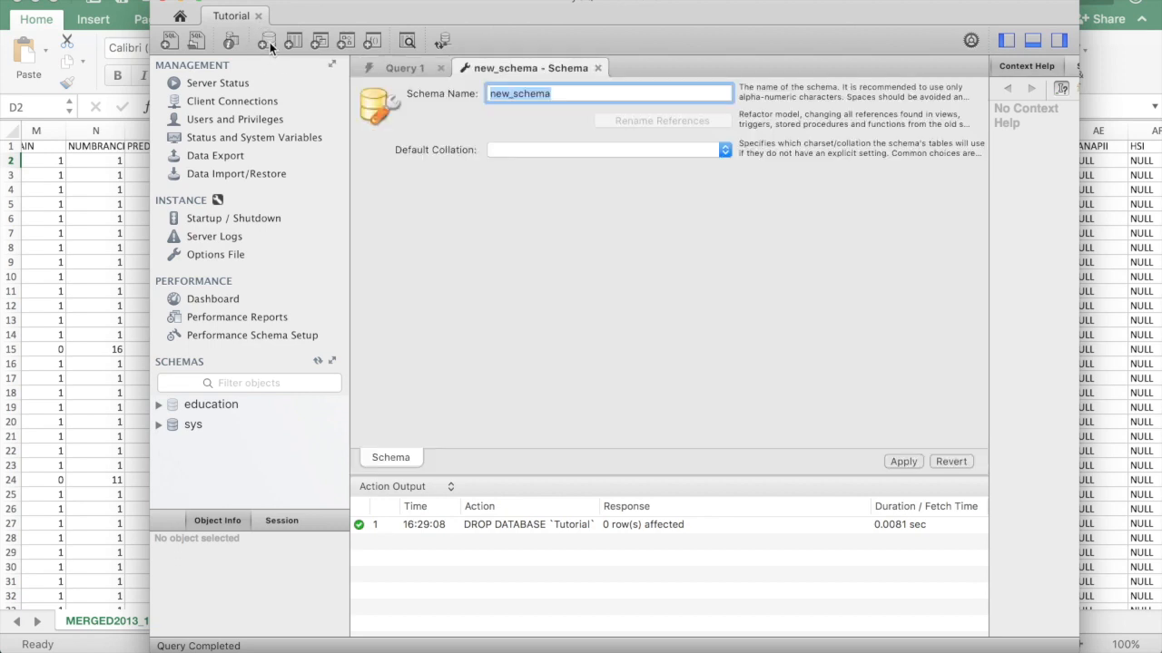
click(548, 96)
double_click(549, 99)
text(Tur)
key(BackSpace)
text(torial)
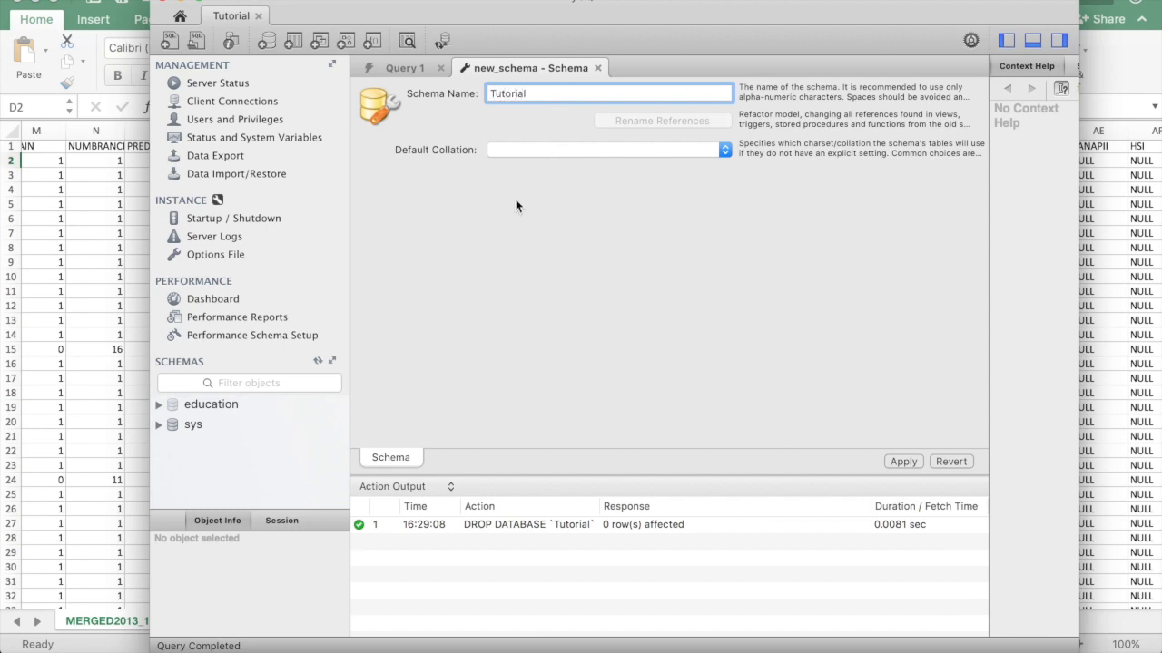
click(899, 462)
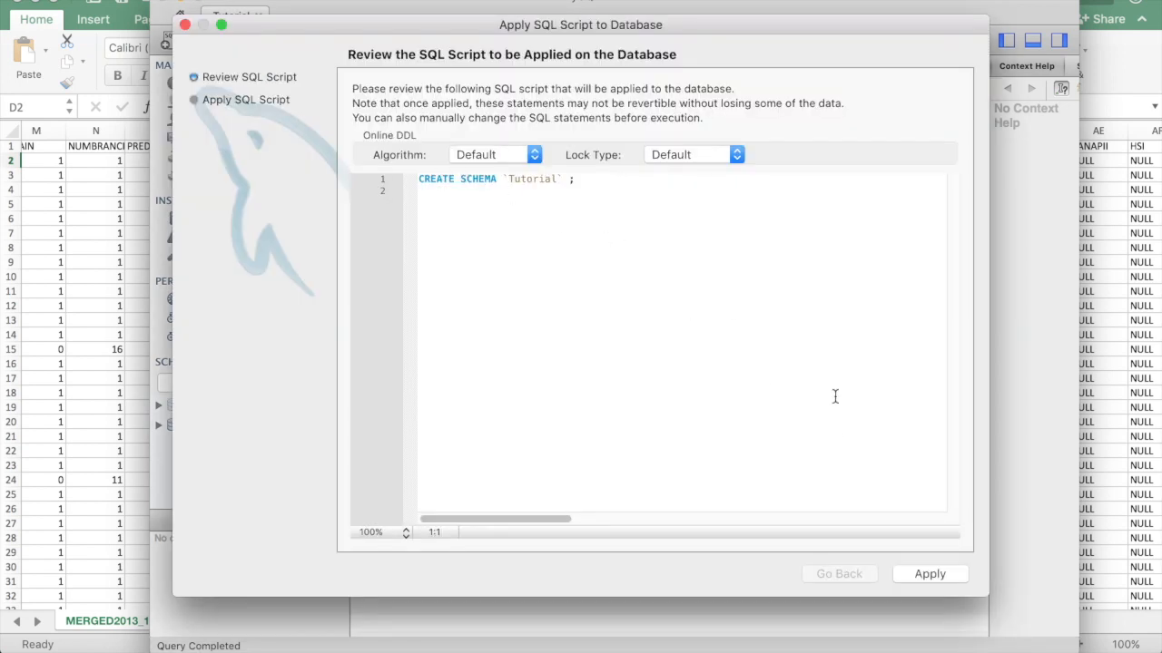
click(916, 573)
click(910, 579)
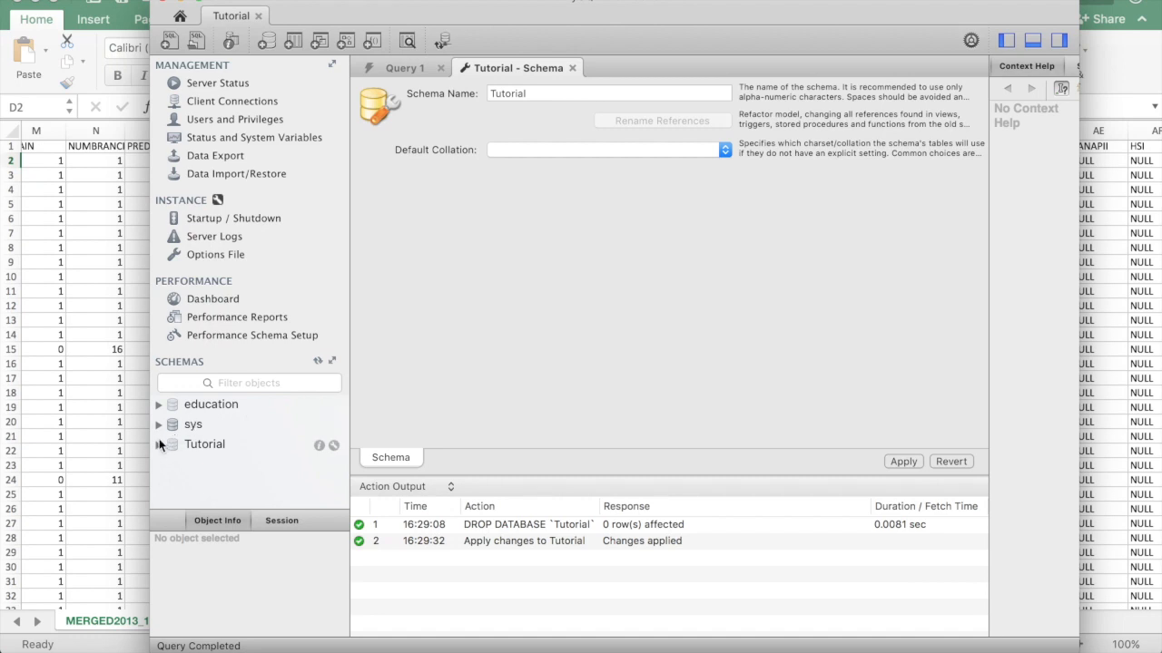
Expand the Tutorial schema's Tables group, then return to the MERGED2013_14_PP Excel sheet
click(158, 446)
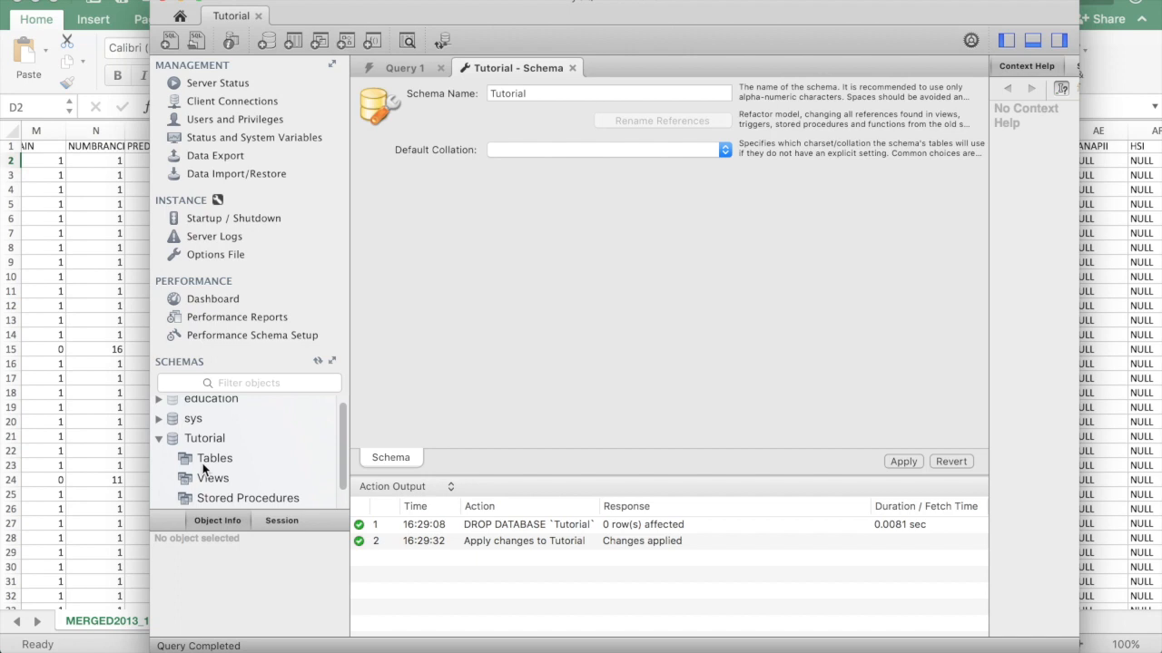
click(202, 461)
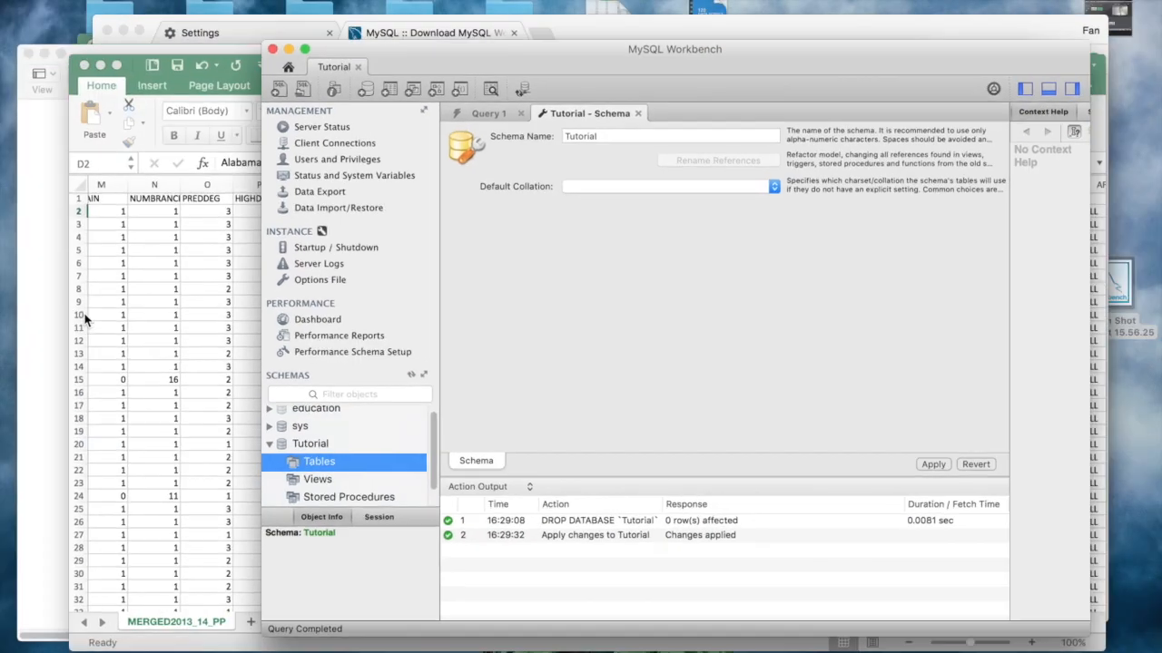
click(127, 327)
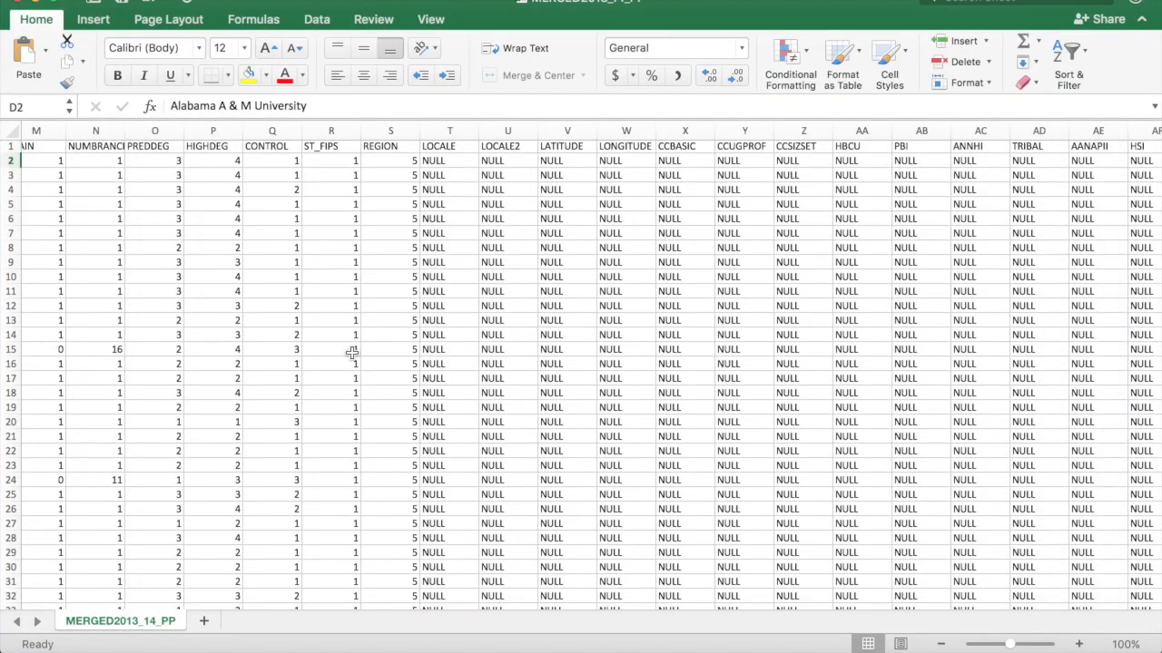
Review the MERGED2013_14_PP sheet's columns from UNITID to SATVR25, then show all windows
scroll(352, 352, left, 10)
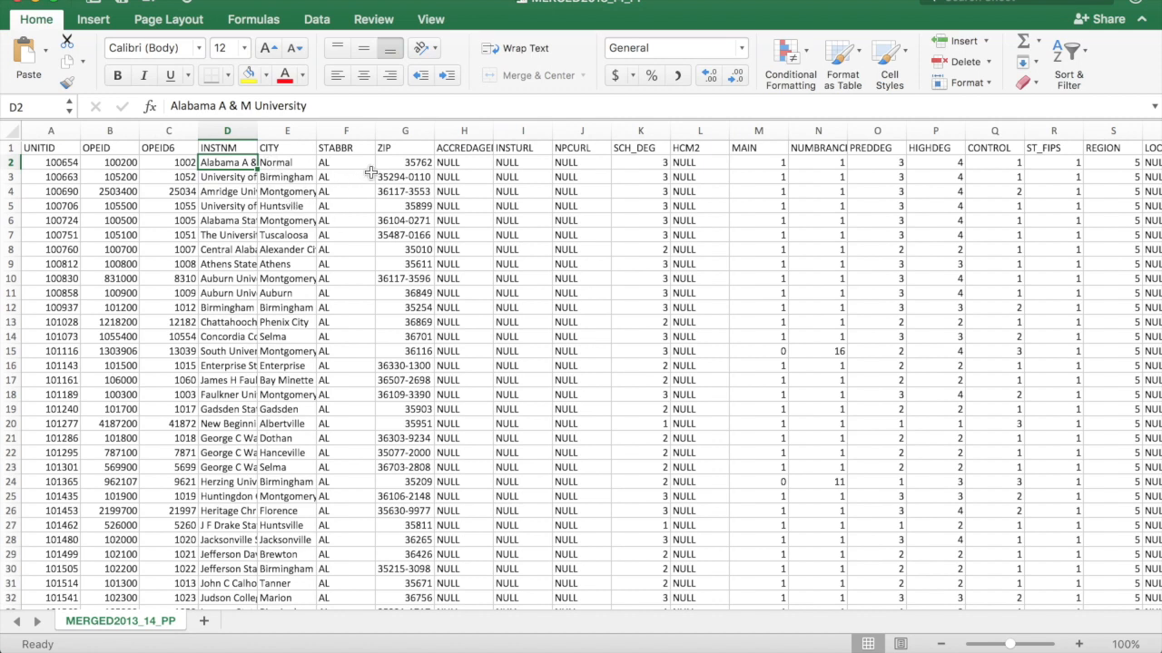
click(272, 161)
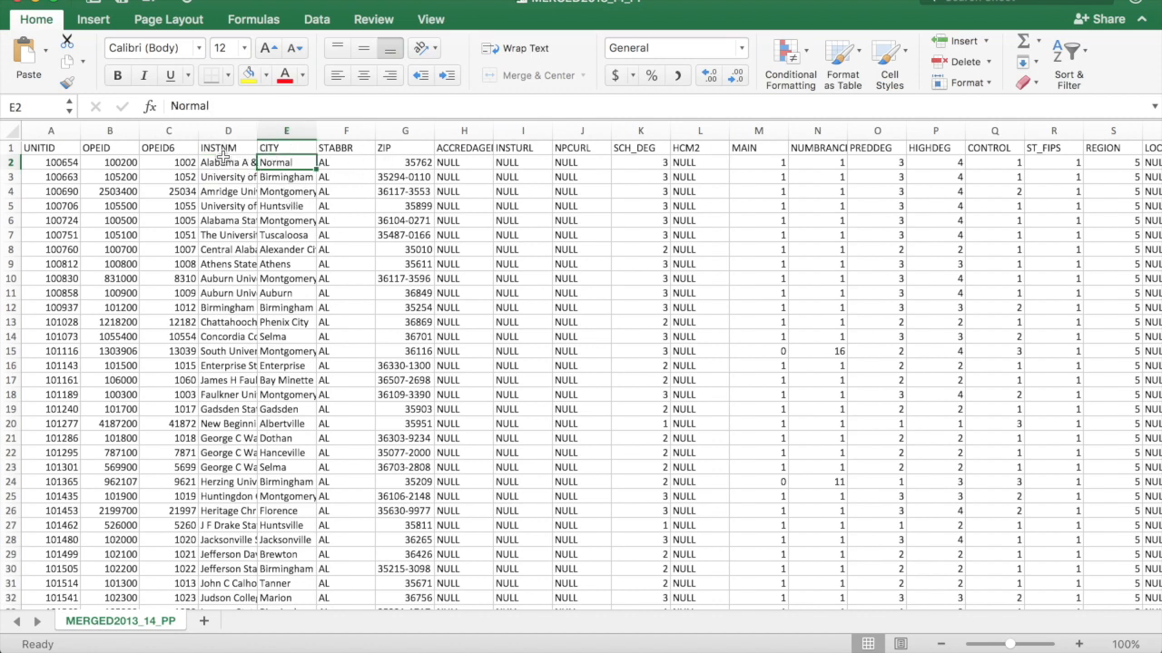
drag(220, 148, 227, 164)
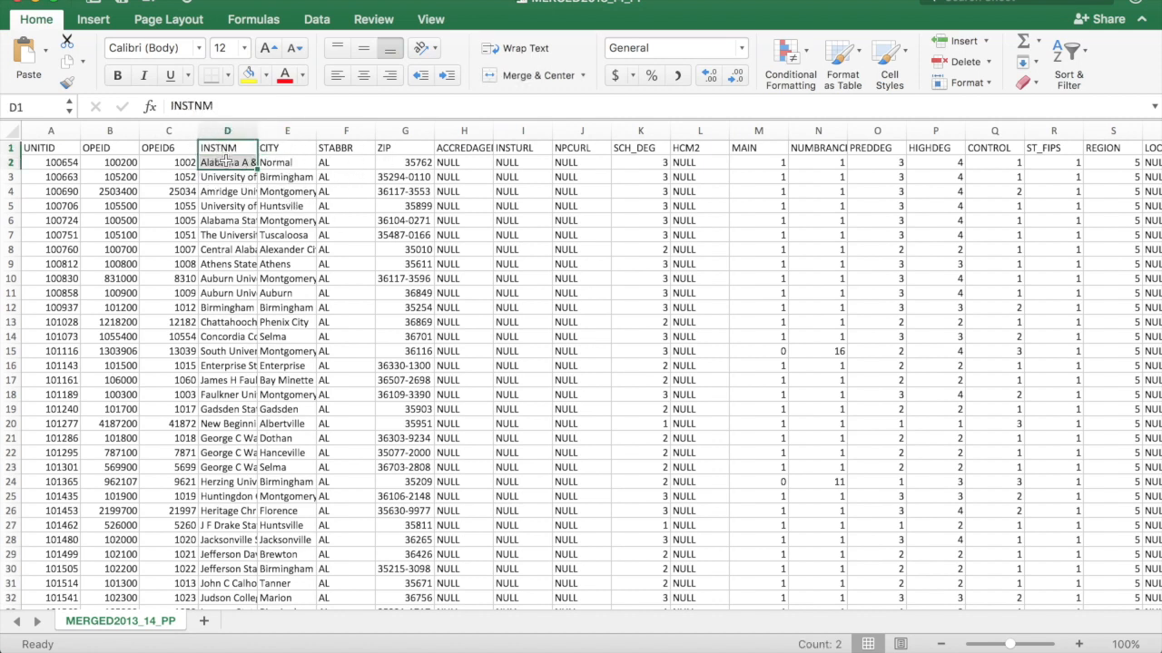
click(399, 164)
scroll(592, 182, right, 6)
scroll(592, 182, right, 10)
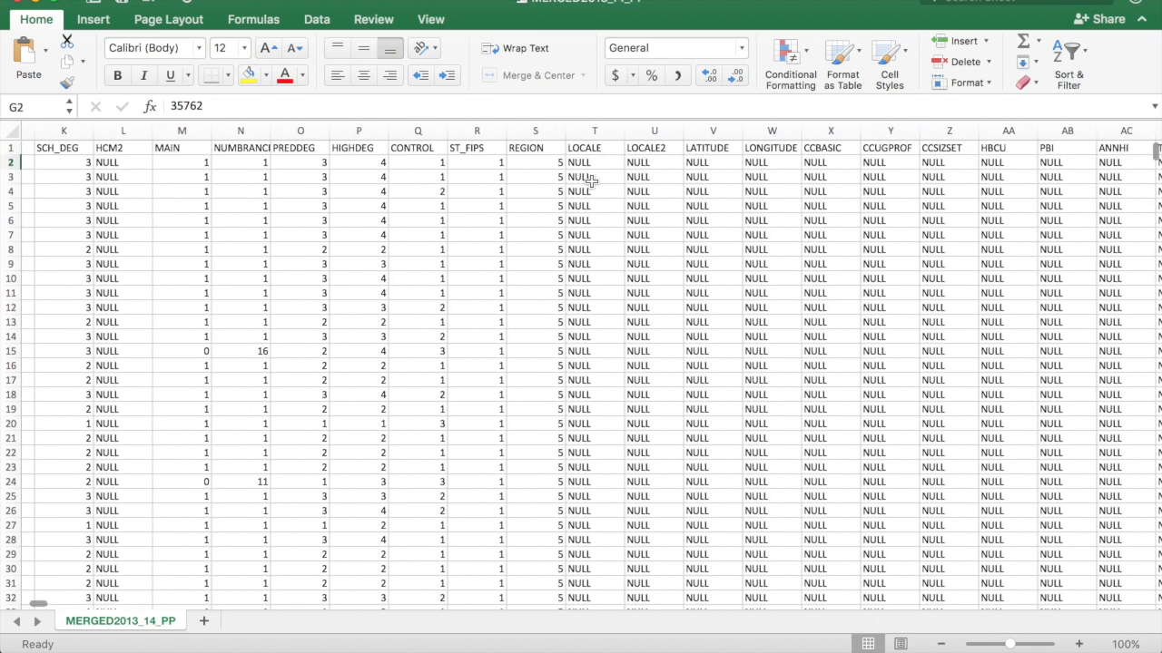
scroll(591, 182, right, 8)
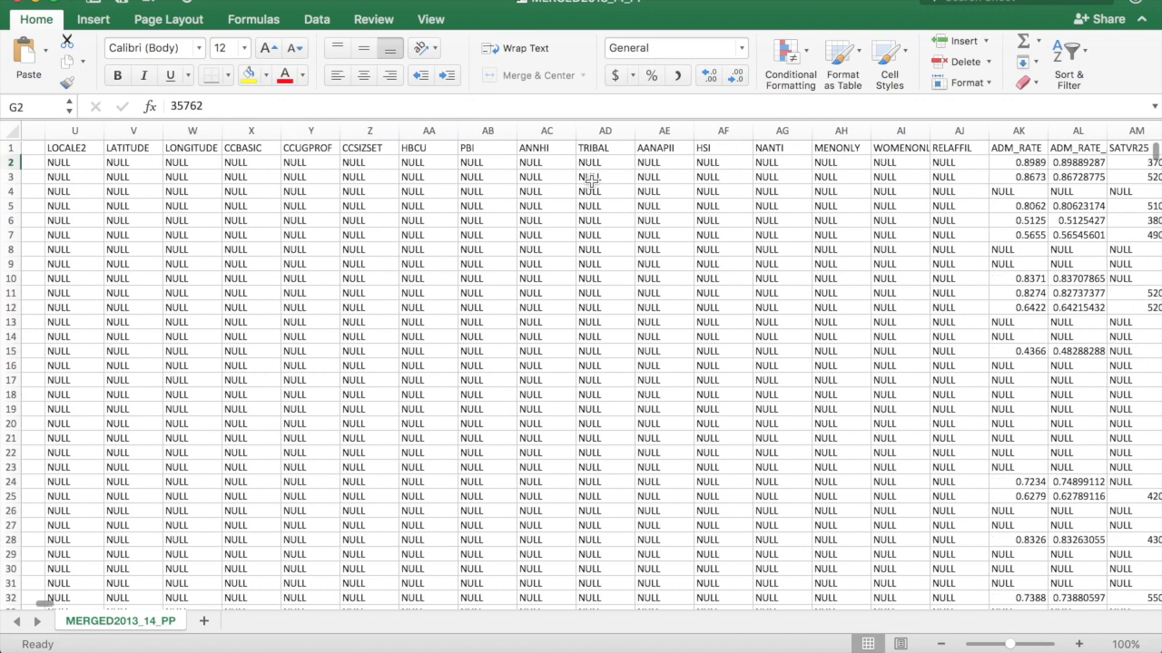
scroll(592, 181, left, 12)
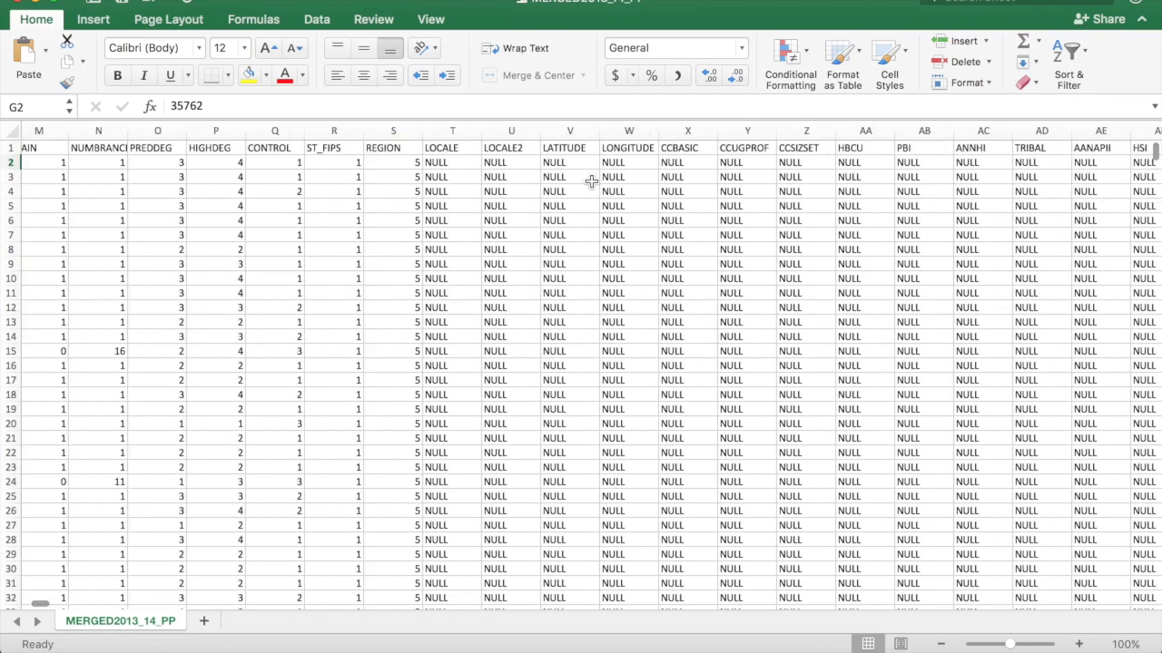
key(ctrl+Up)
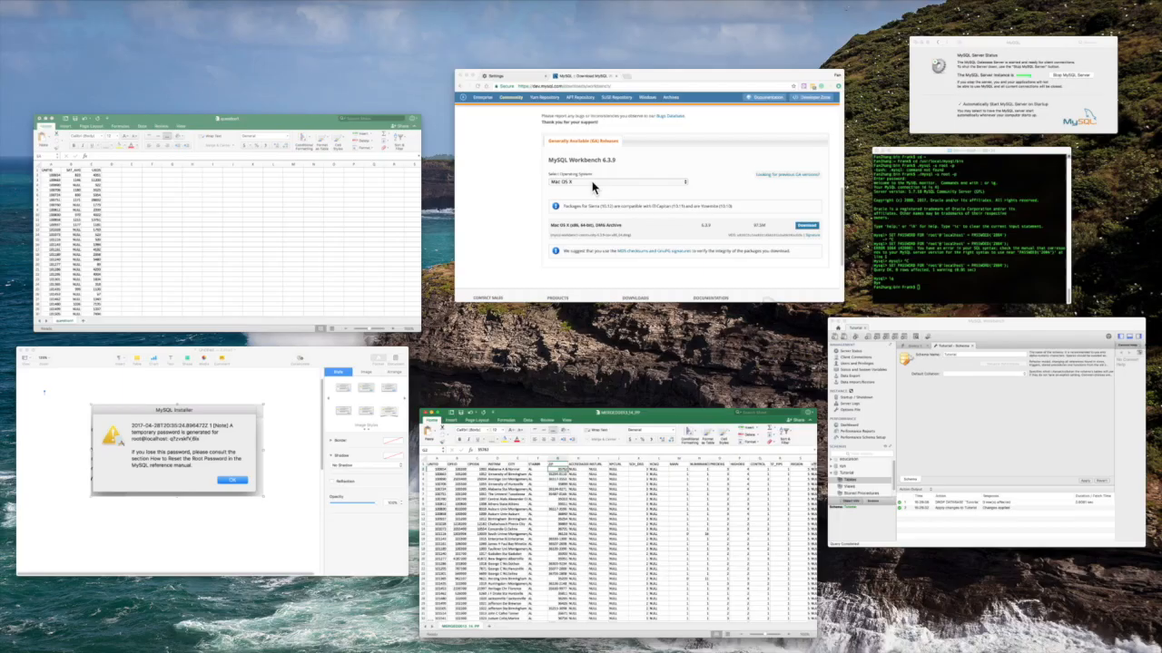
Read the Pages question on average 2013 SAT scores for four-year college admits
click(258, 419)
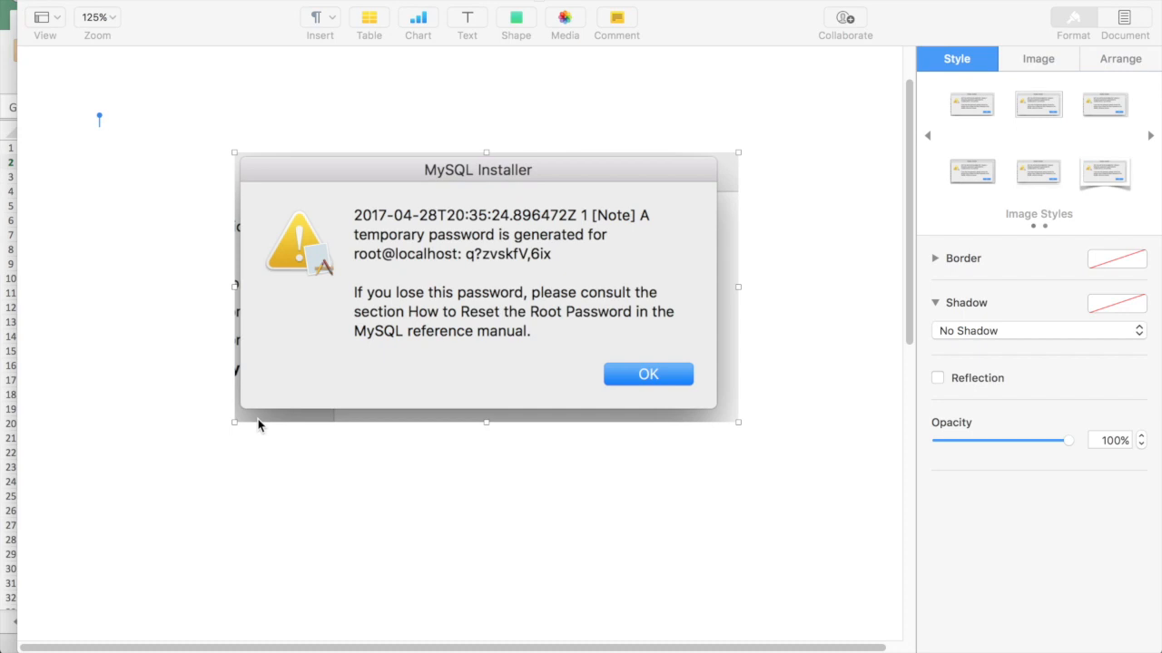
scroll(258, 423, down, 8)
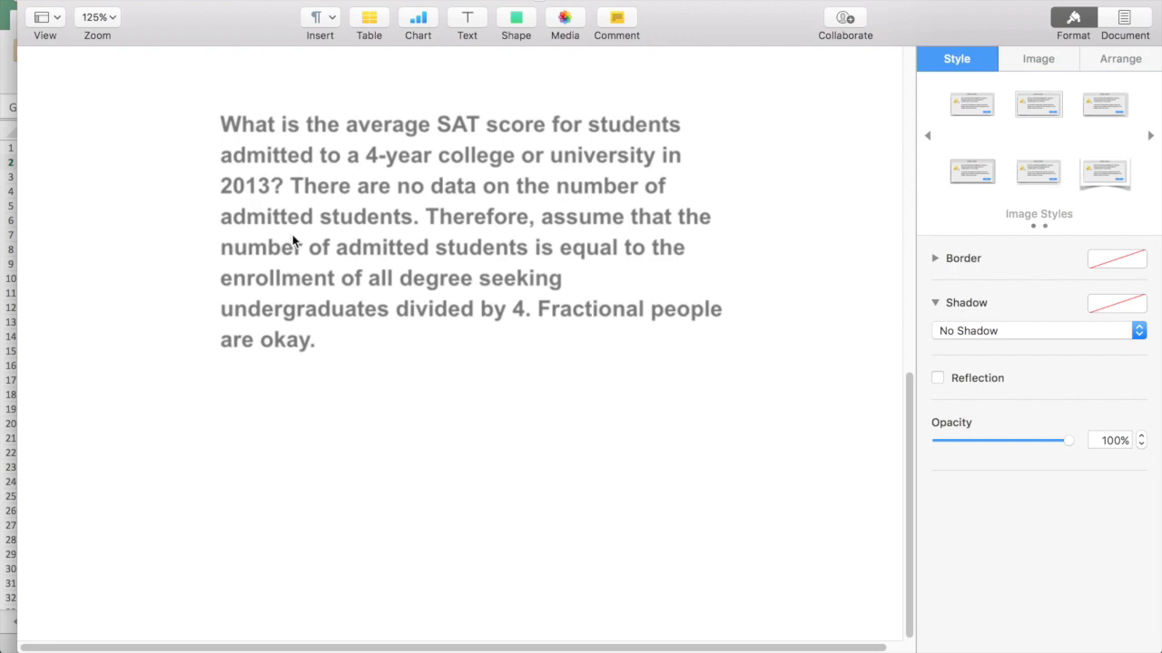
click(307, 187)
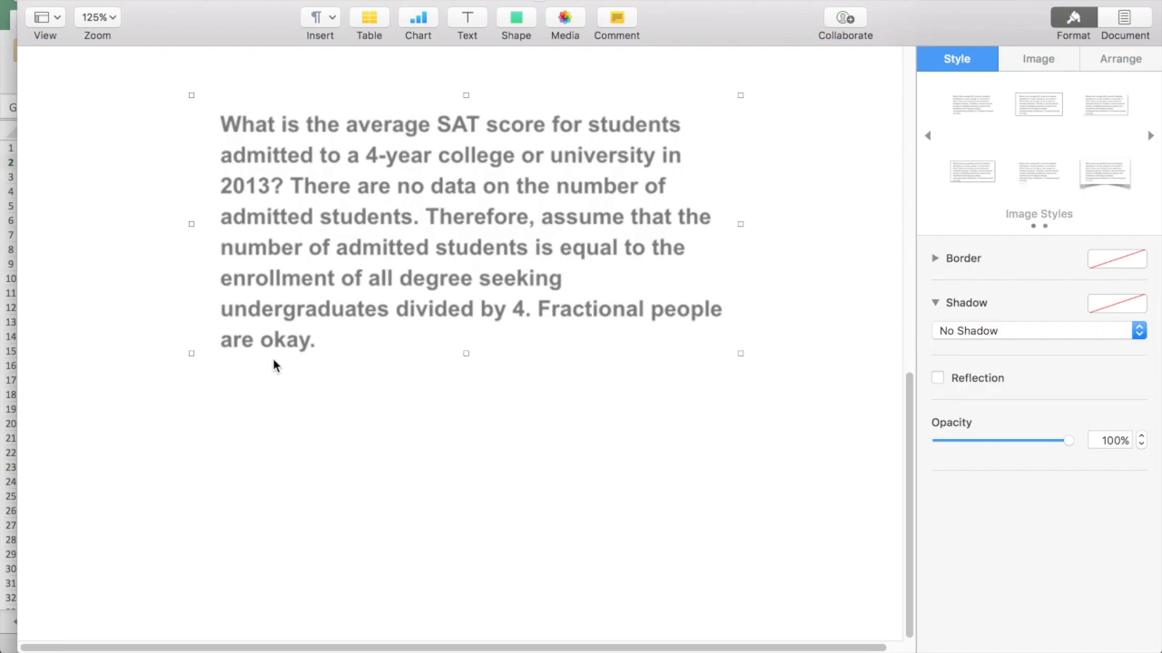
key(ctrl+Up)
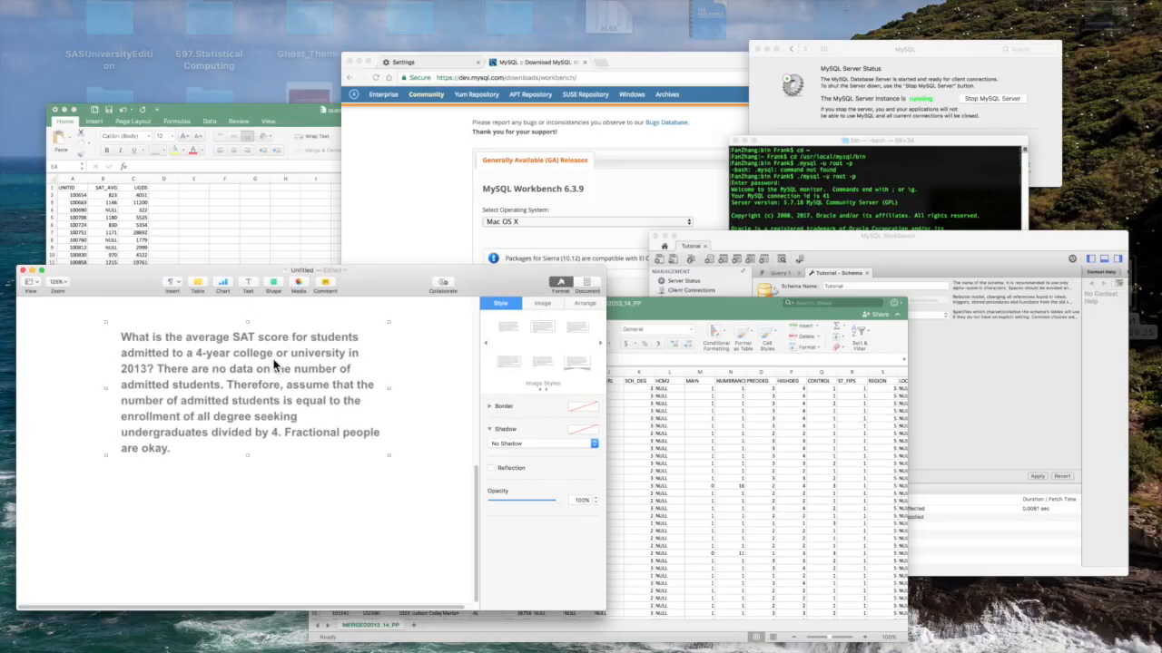
Launch the Table Data Import Wizard from Tutorial's Tables and open its file browser
click(971, 493)
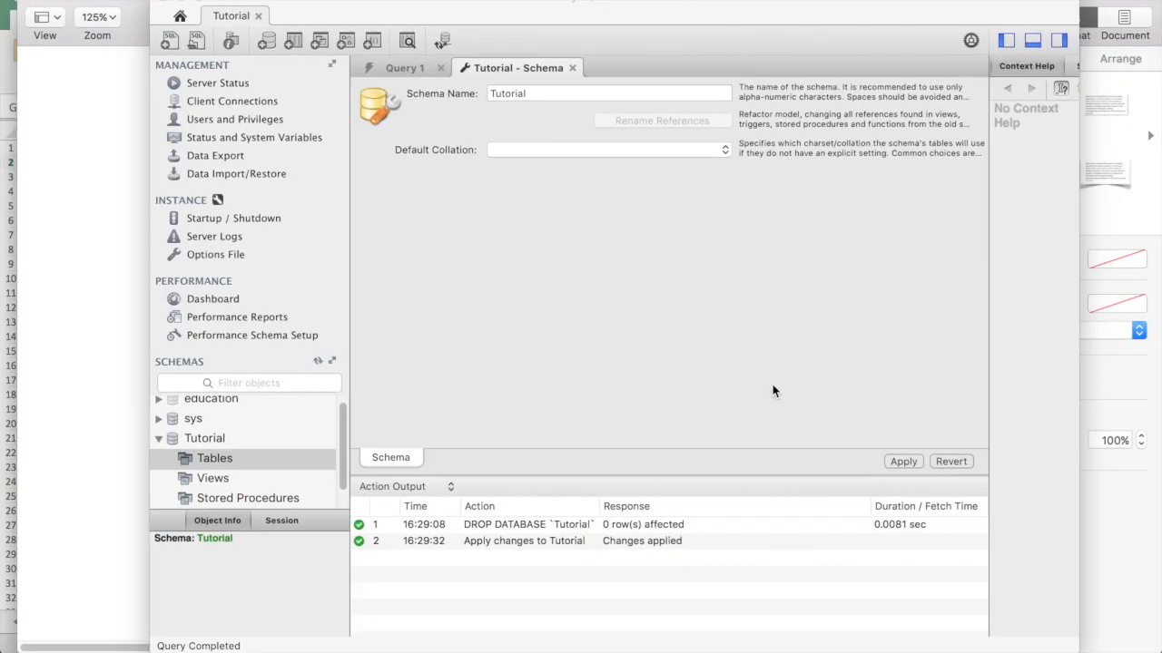
right_click(291, 468)
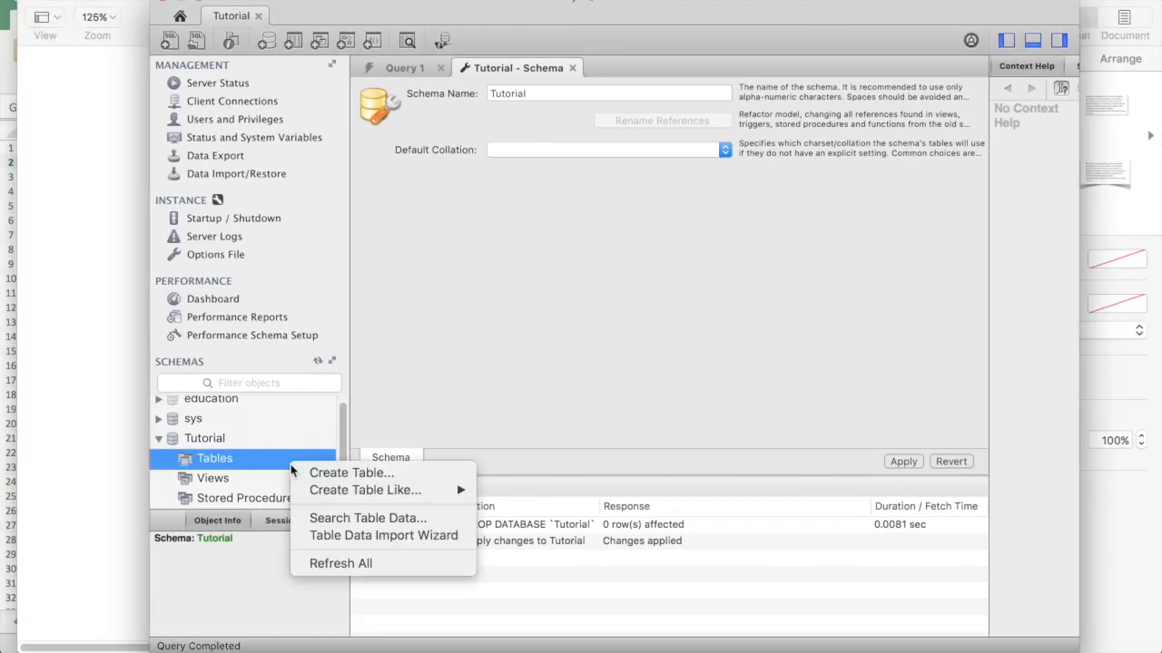
right_click(232, 466)
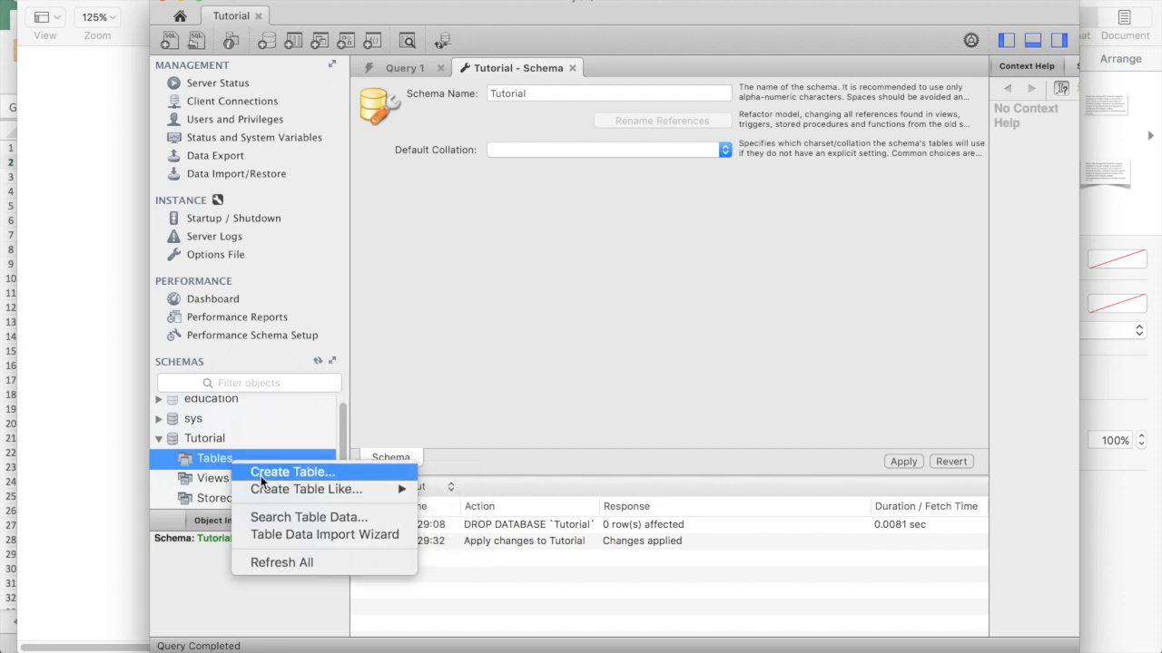
click(317, 537)
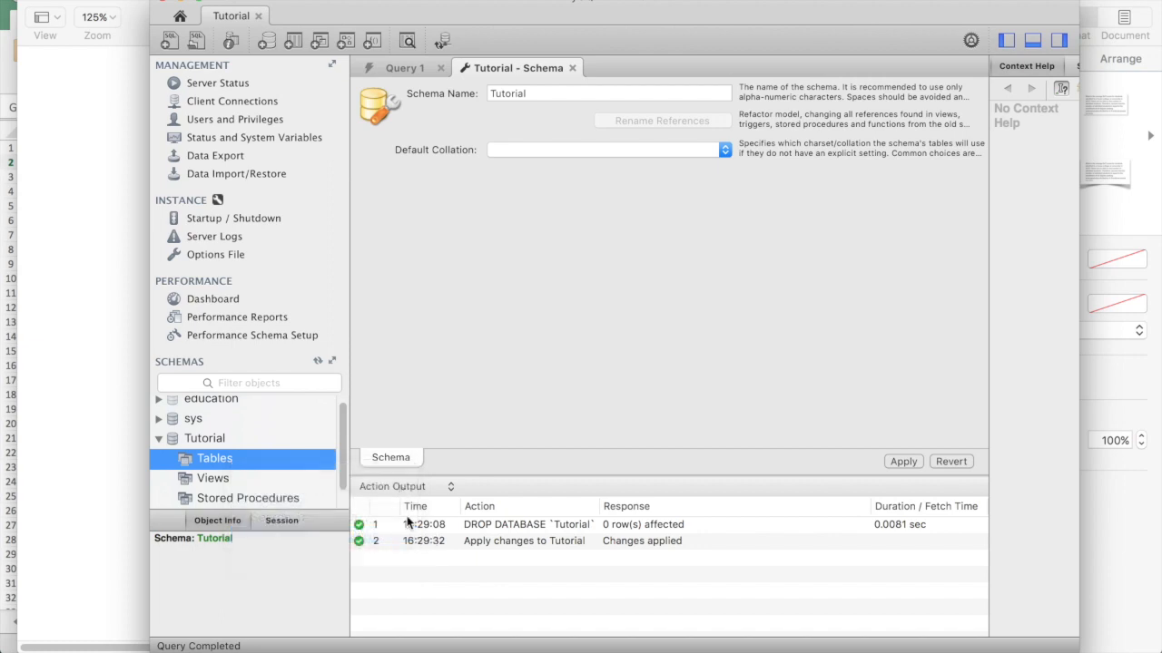
click(882, 188)
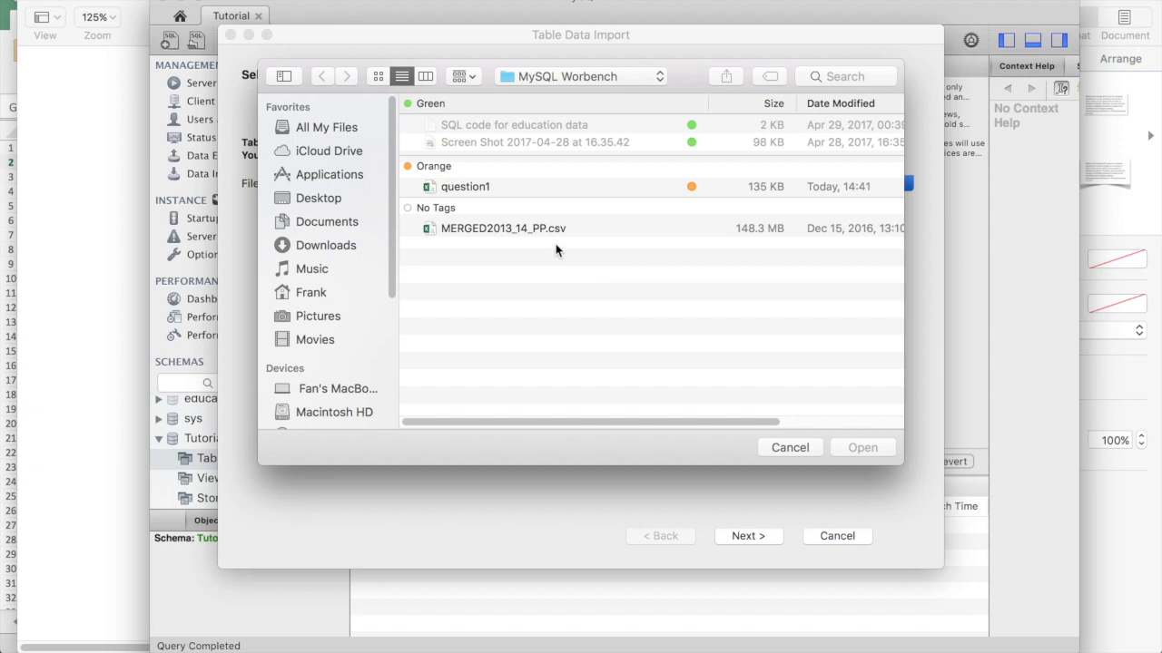
Choose MERGED2013_14_PP.csv and name the new destination table 13_14
click(485, 231)
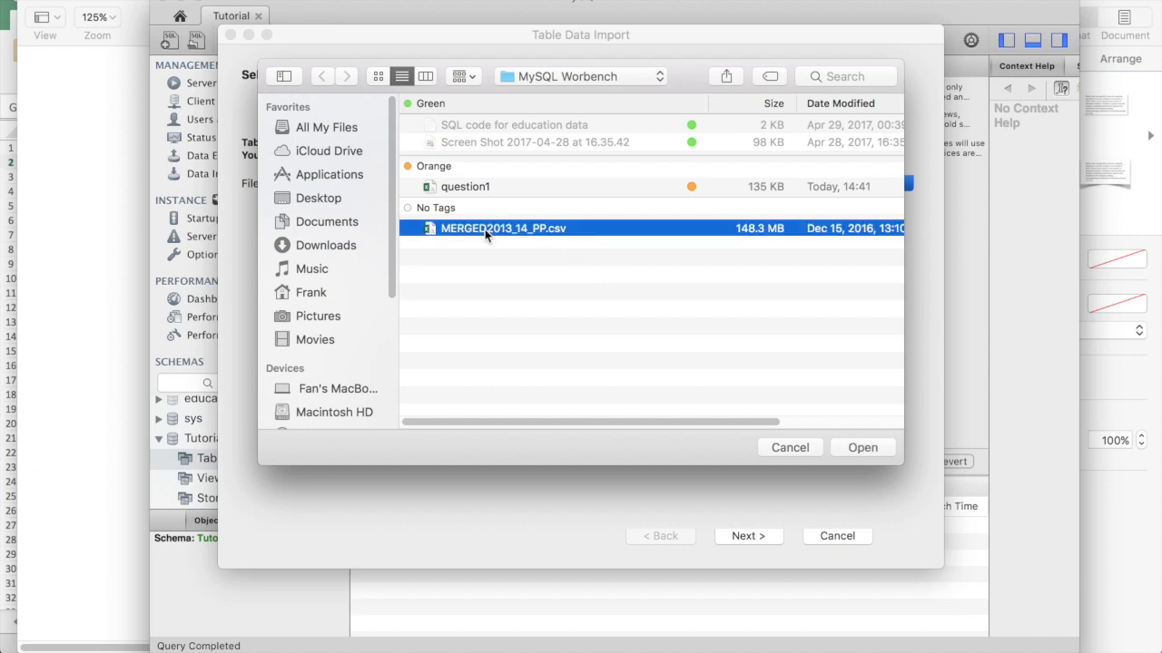
double_click(502, 232)
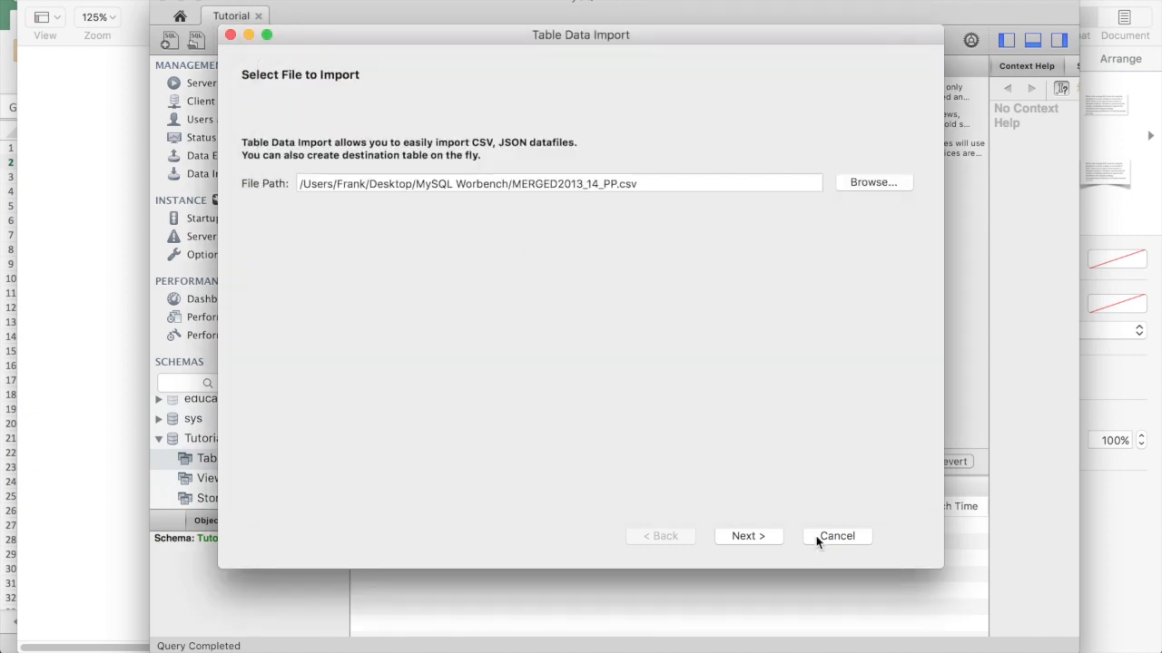
click(758, 536)
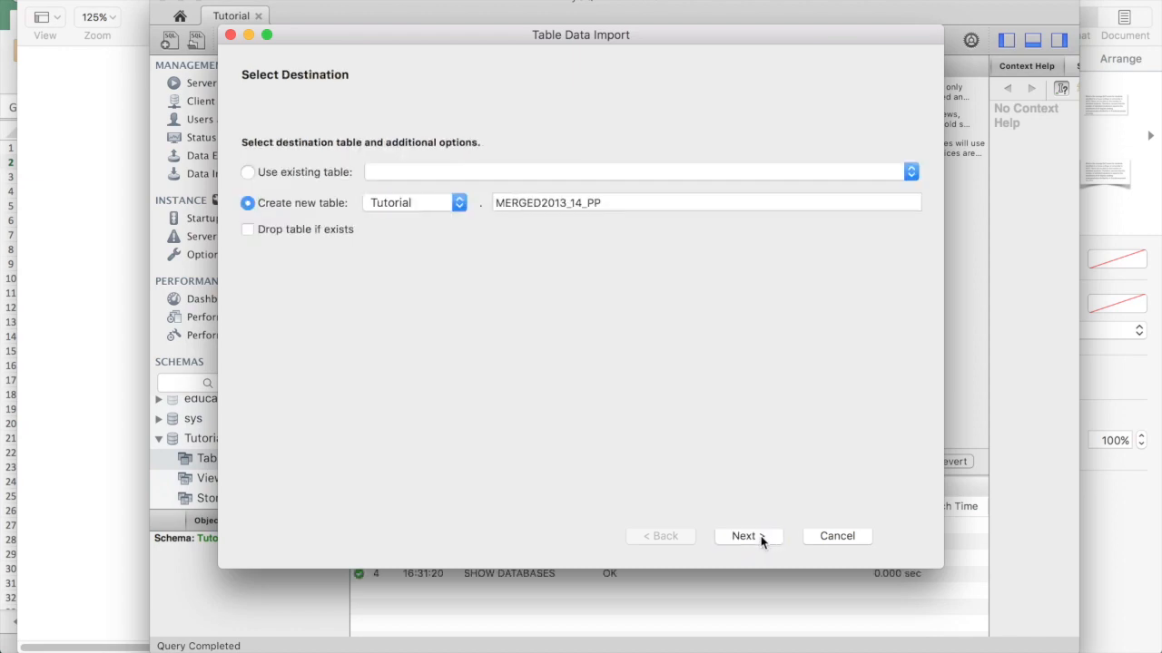
double_click(551, 208)
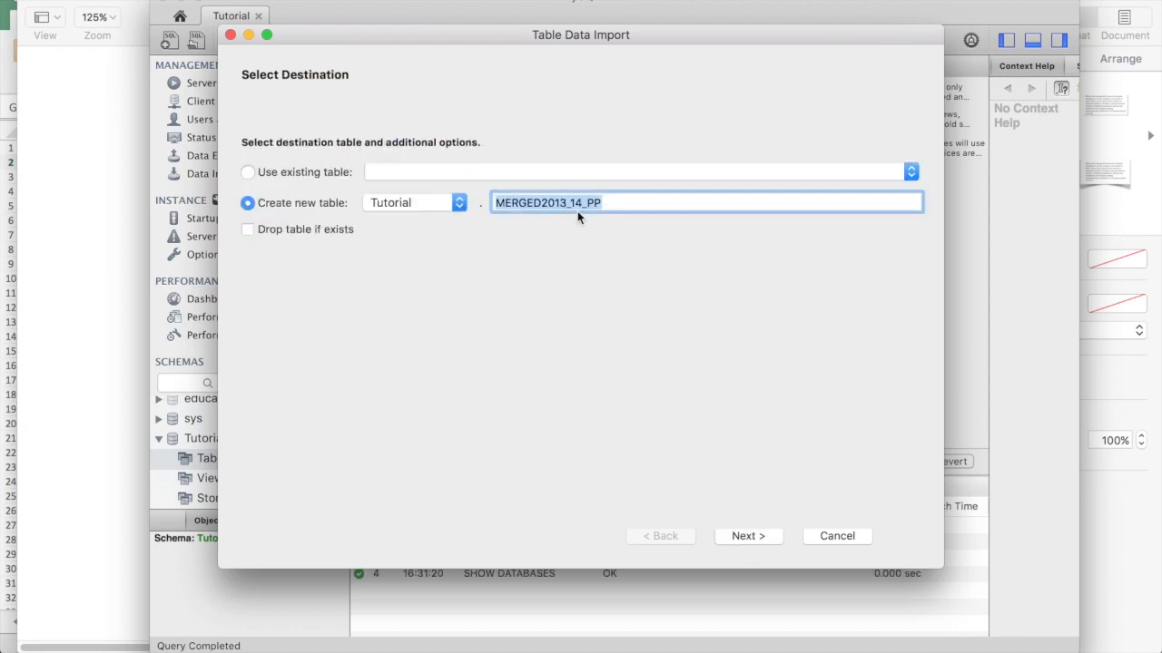
text(13)
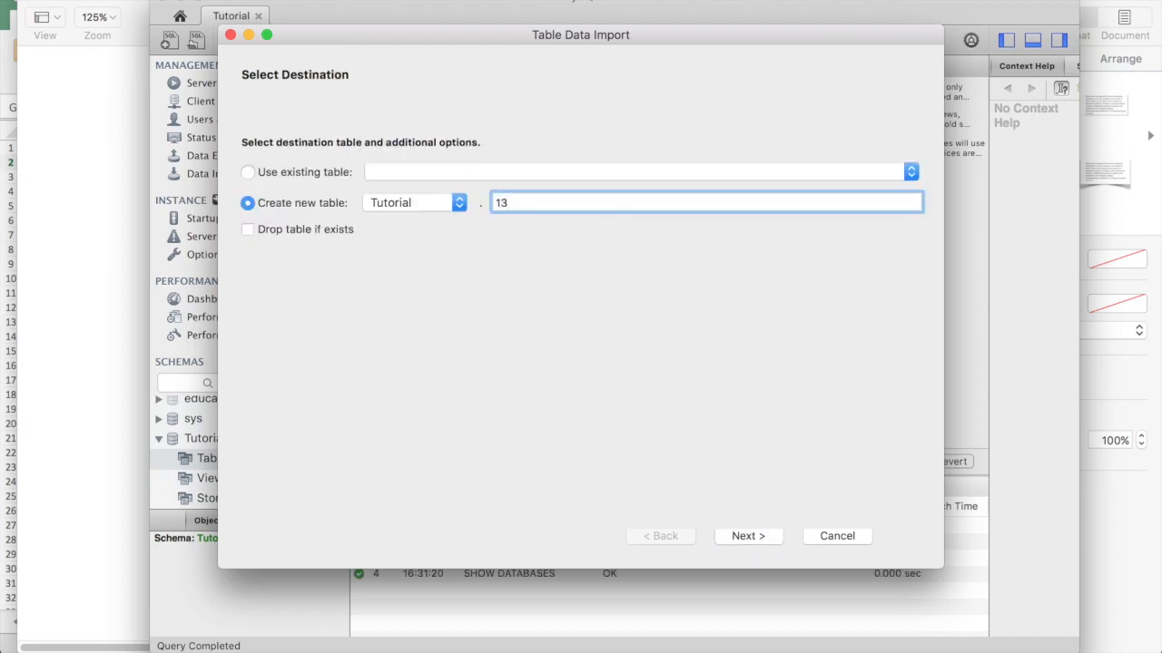
text(_14)
click(735, 543)
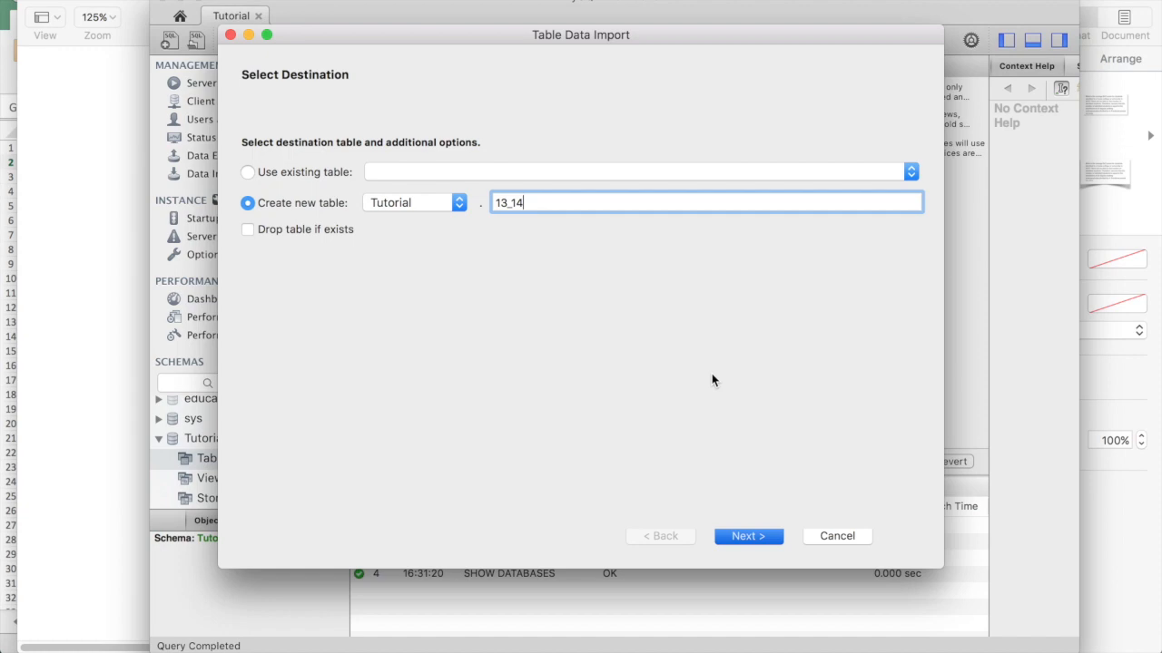
key(Return)
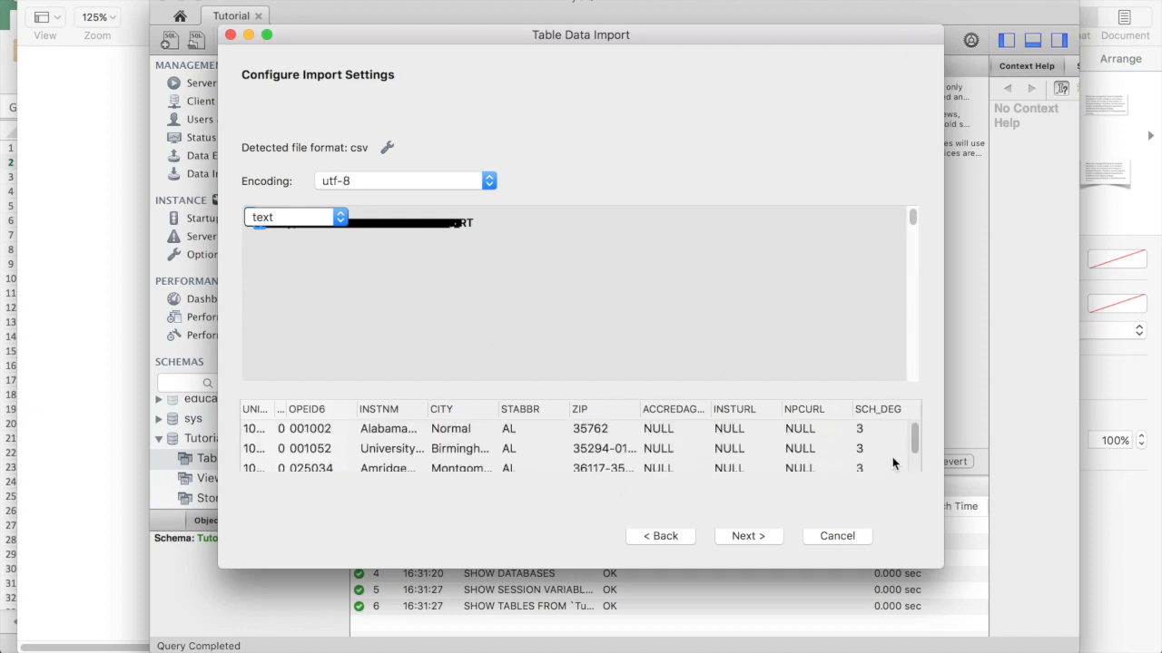
Scroll through the CSV column preview and proceed to the Import Data page
scroll(739, 521, down, 1)
click(748, 538)
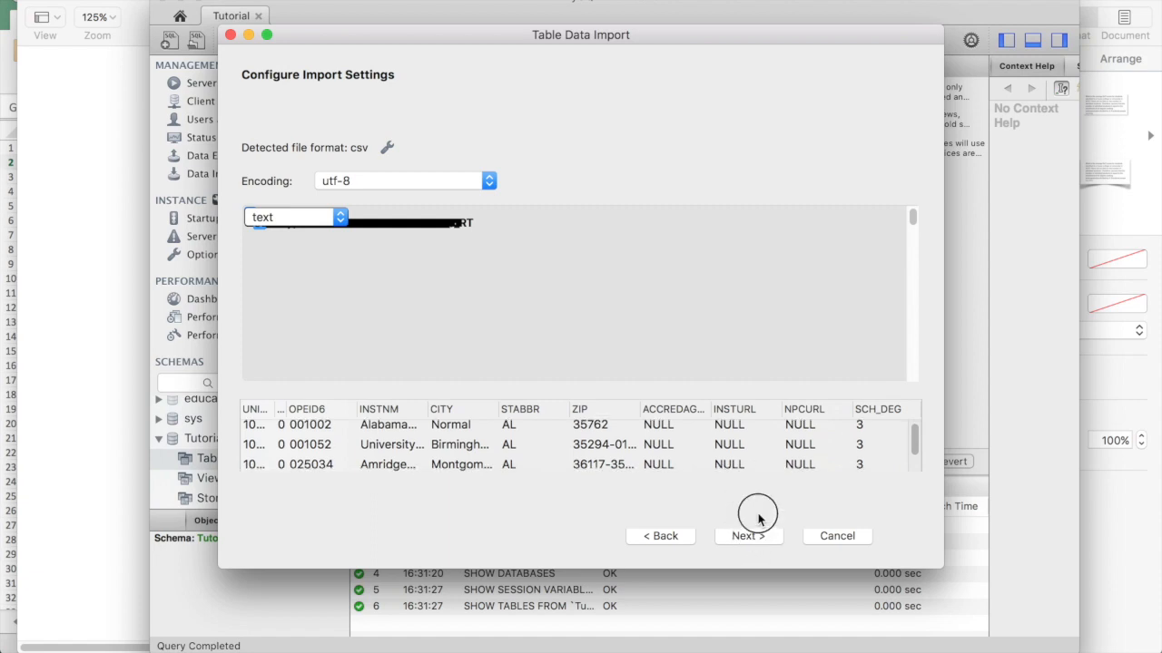
scroll(759, 500, down, 1)
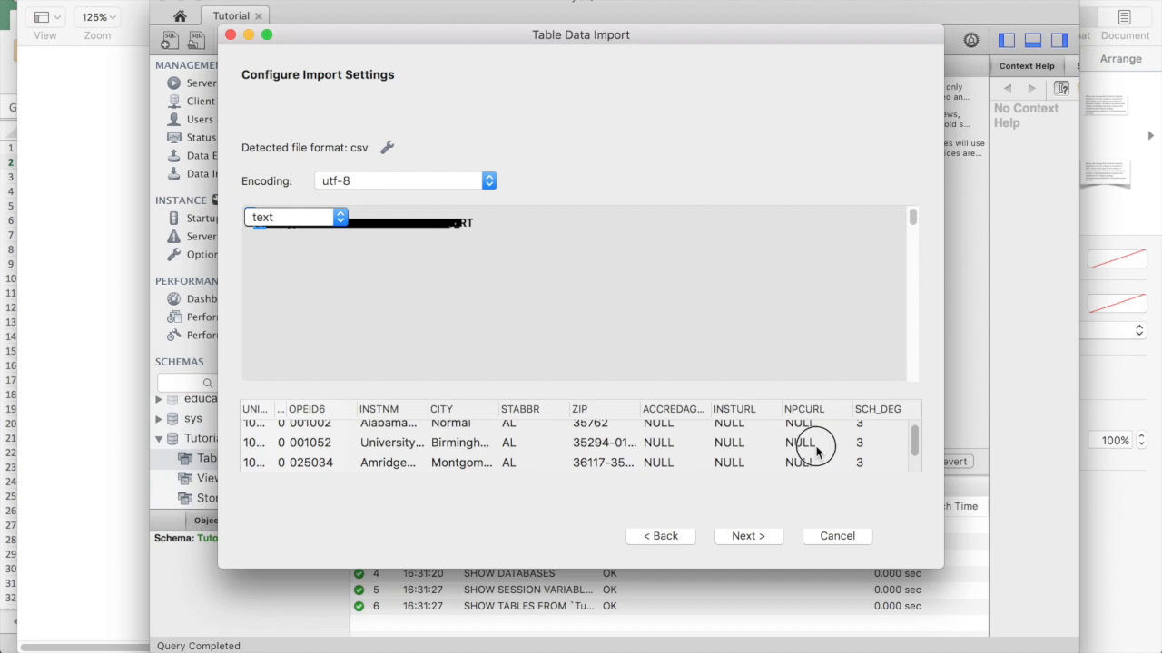
scroll(817, 451, down, 1)
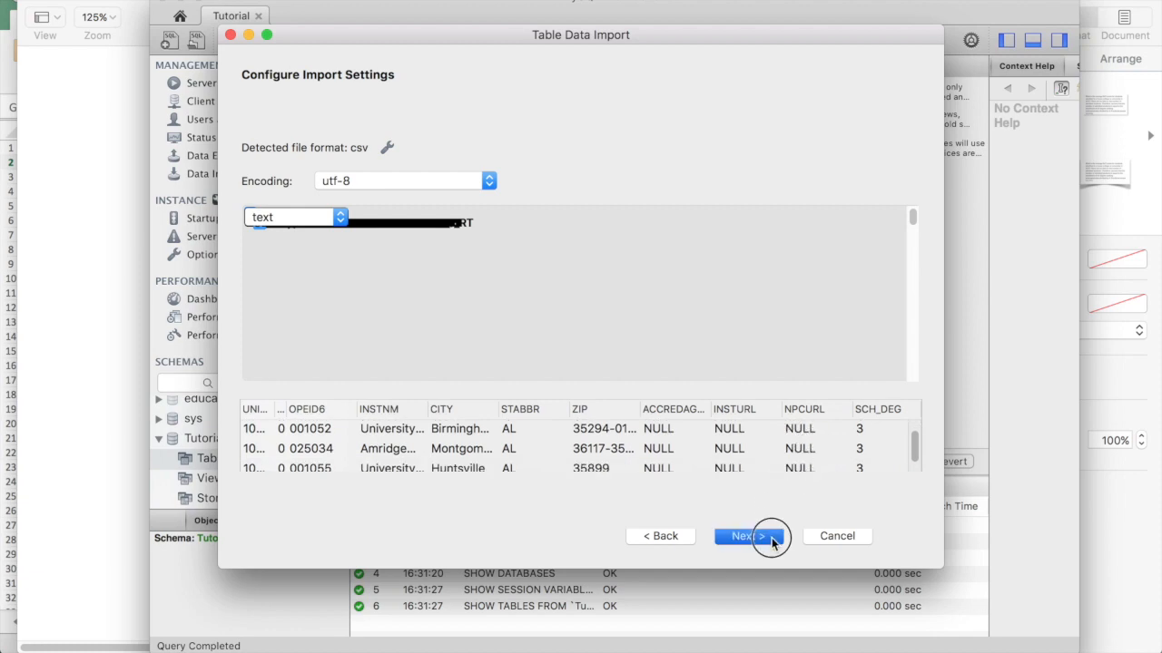
click(771, 537)
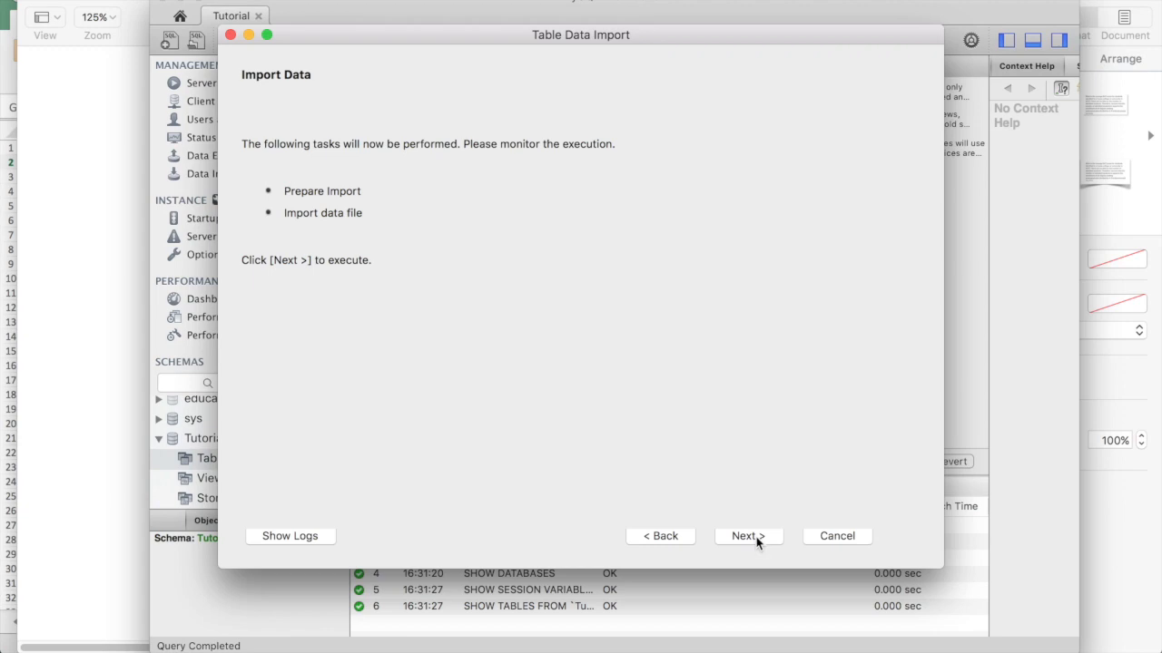
Run the import, inspect the error 1117 'Too many columns' message, and go back
click(757, 537)
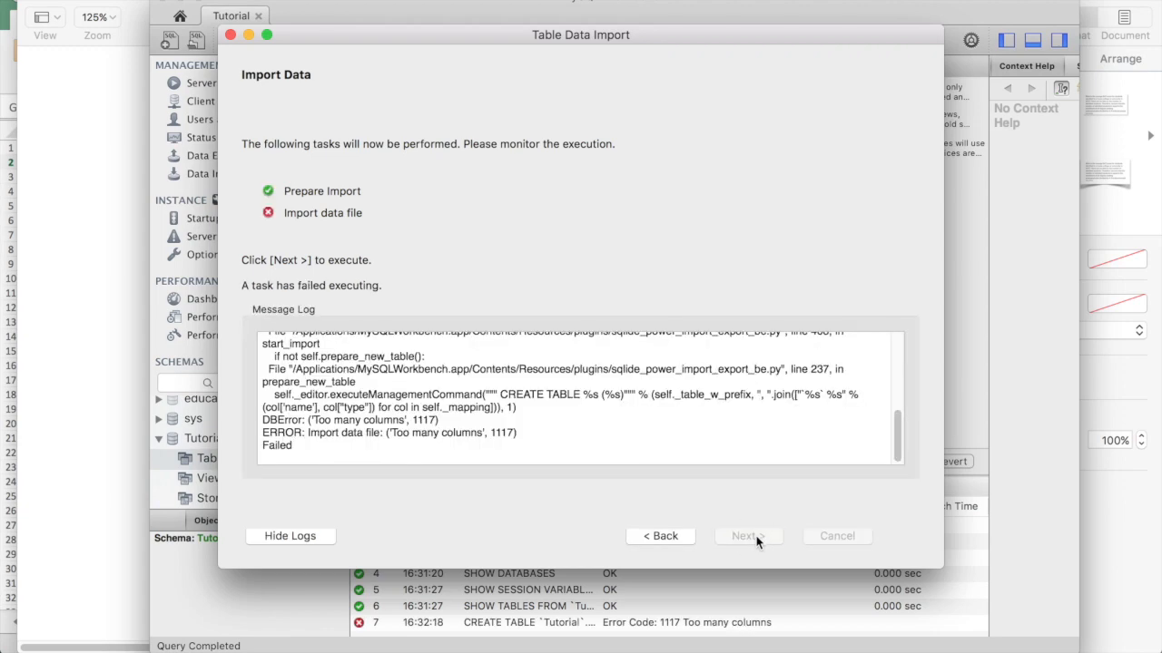
drag(262, 433, 534, 434)
click(535, 434)
click(650, 537)
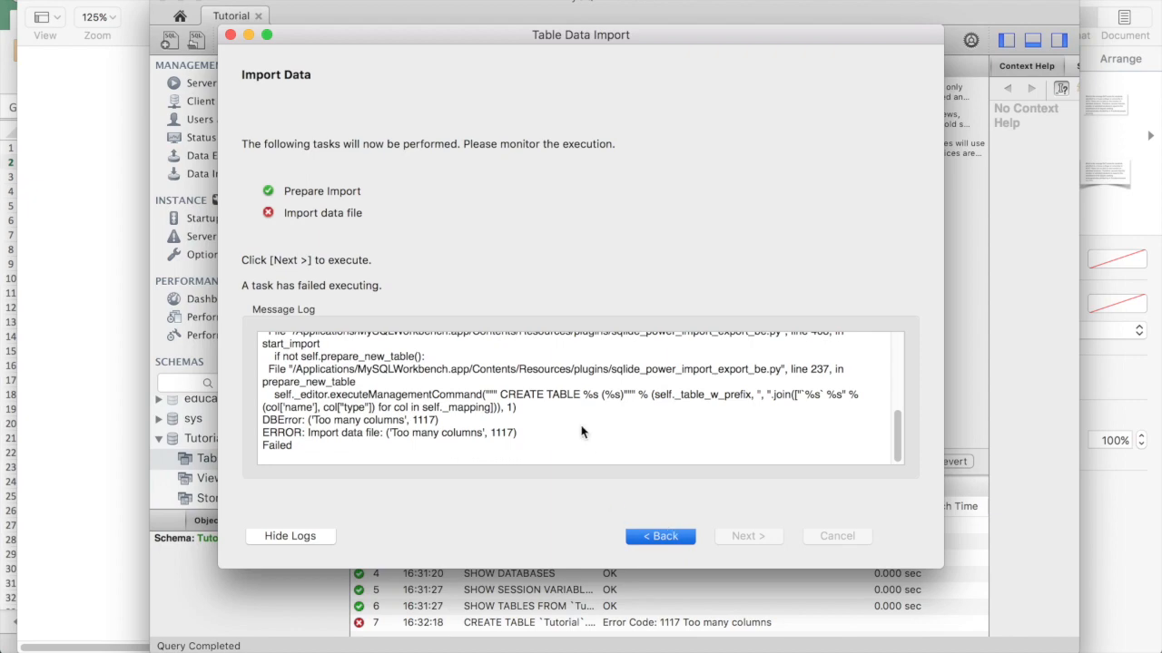
key(ctrl+Up)
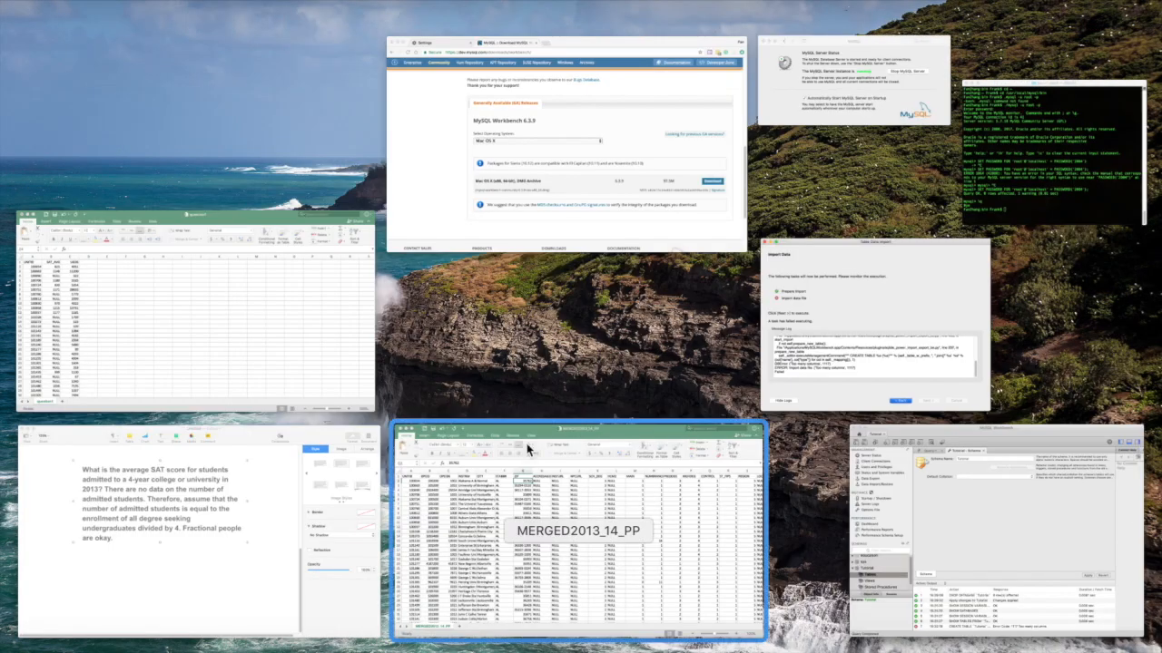
Select the SAT_AVG and UGDS columns in the question1 sheet to read their status-bar totals
click(586, 482)
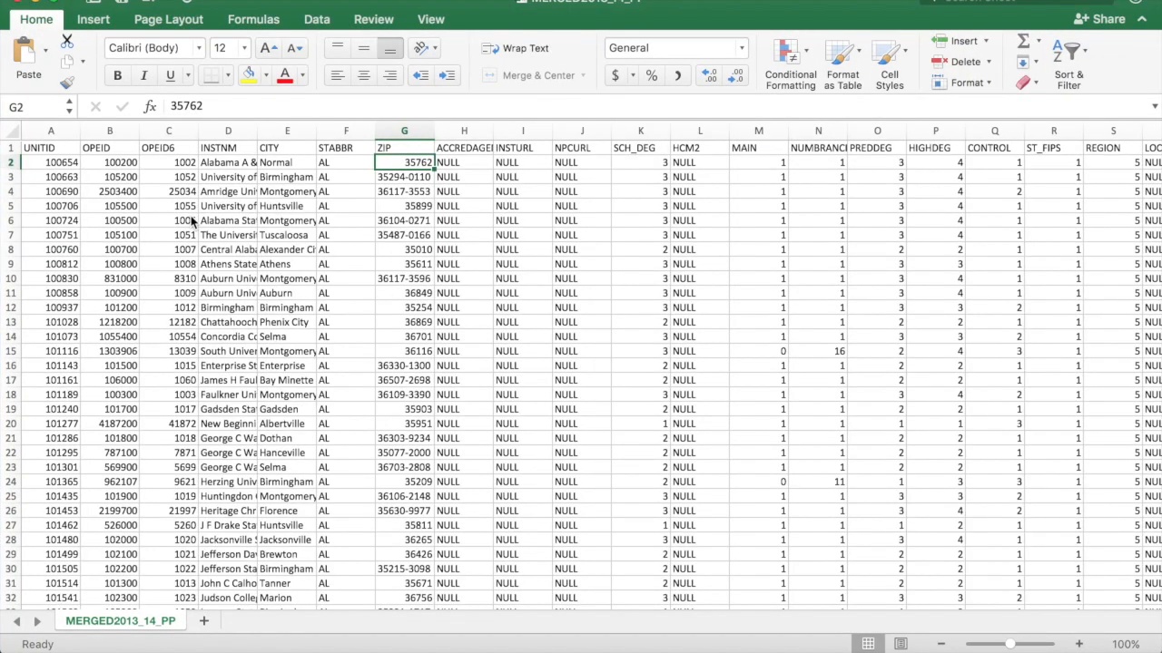
key(ctrl+Up)
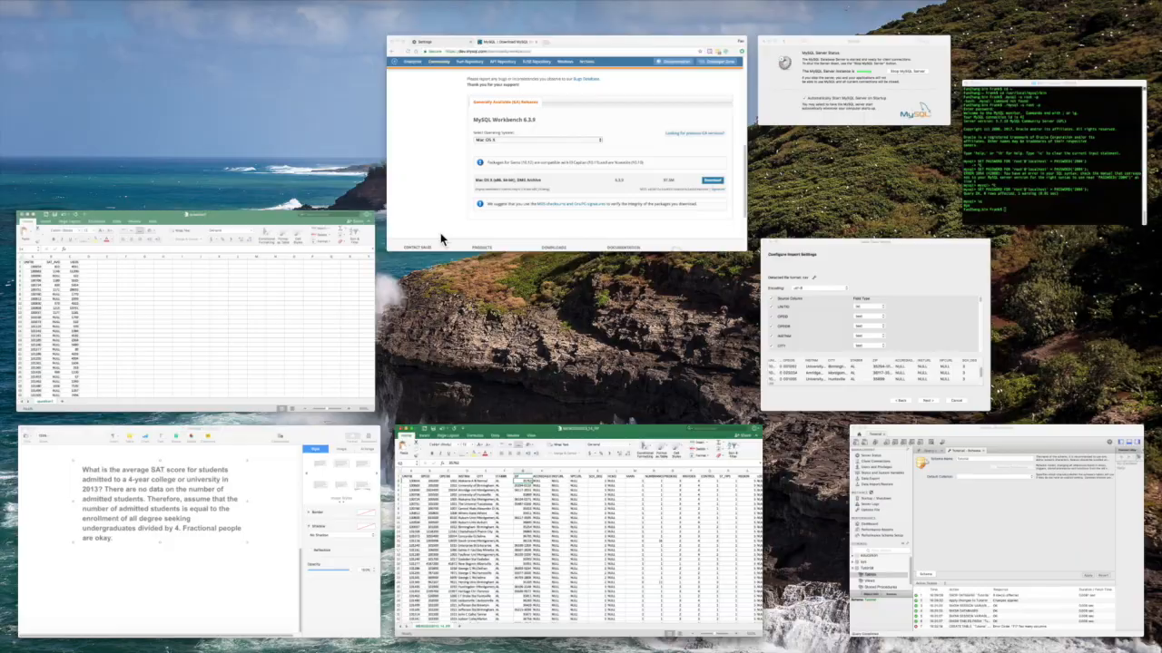
click(161, 322)
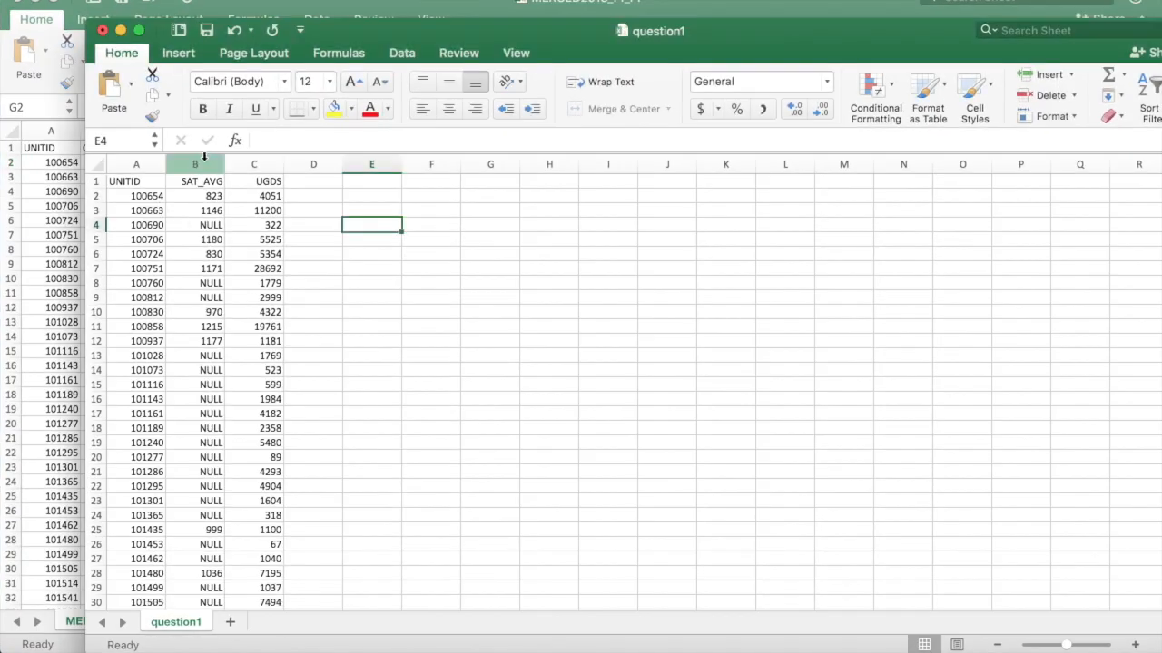
click(195, 165)
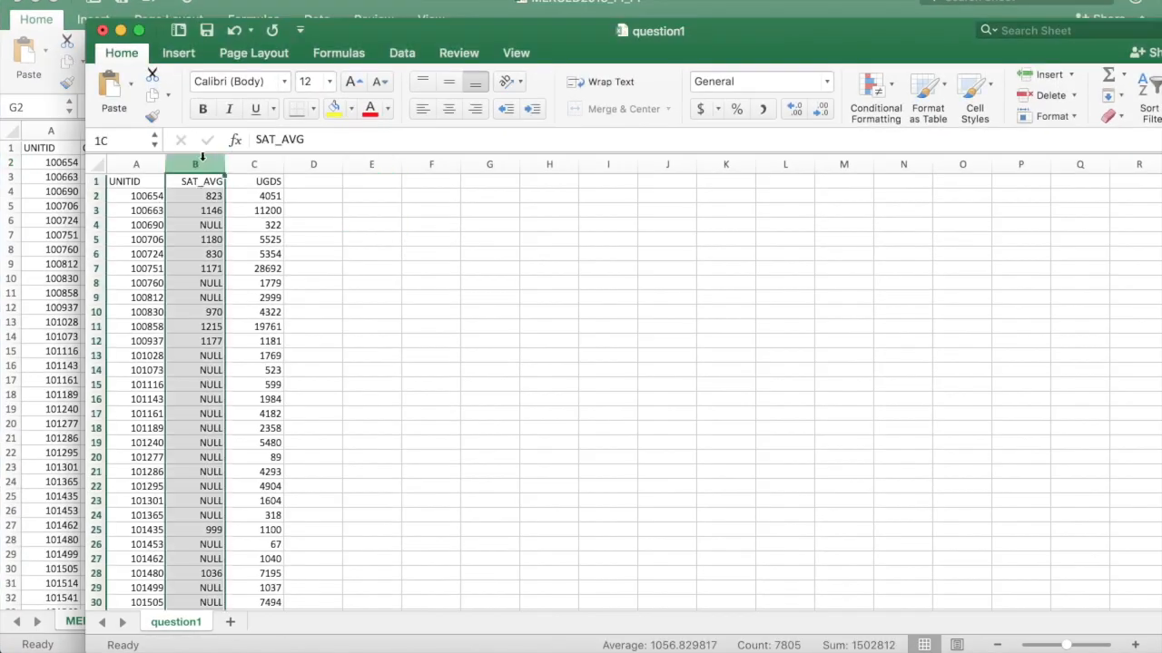
click(261, 238)
click(260, 163)
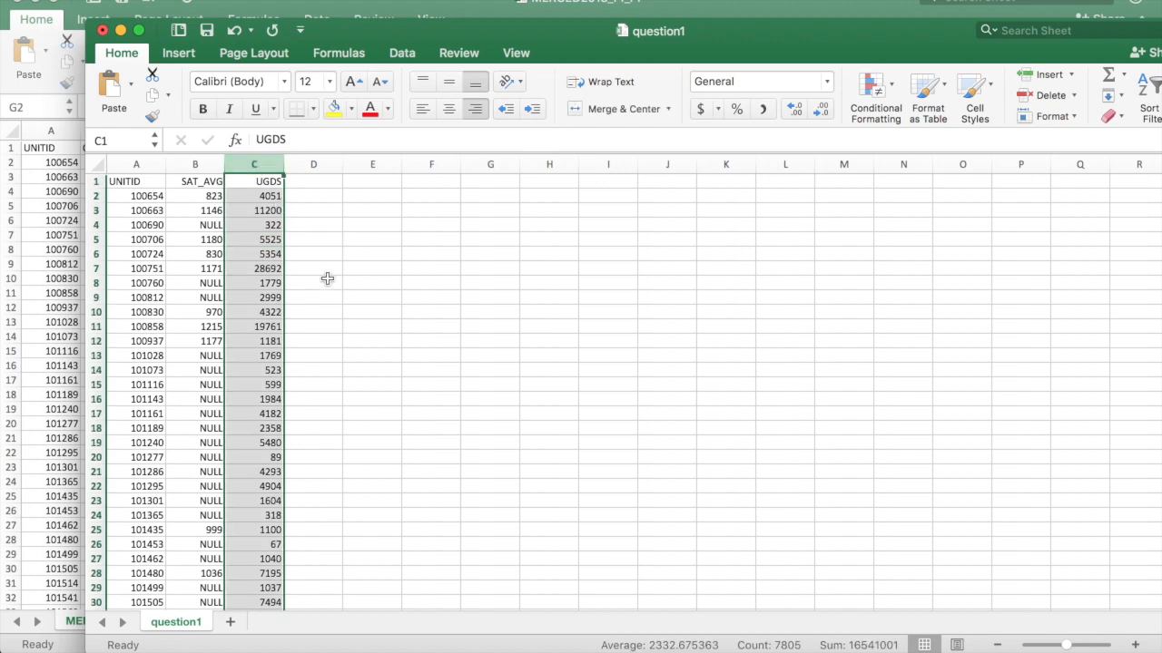
click(341, 254)
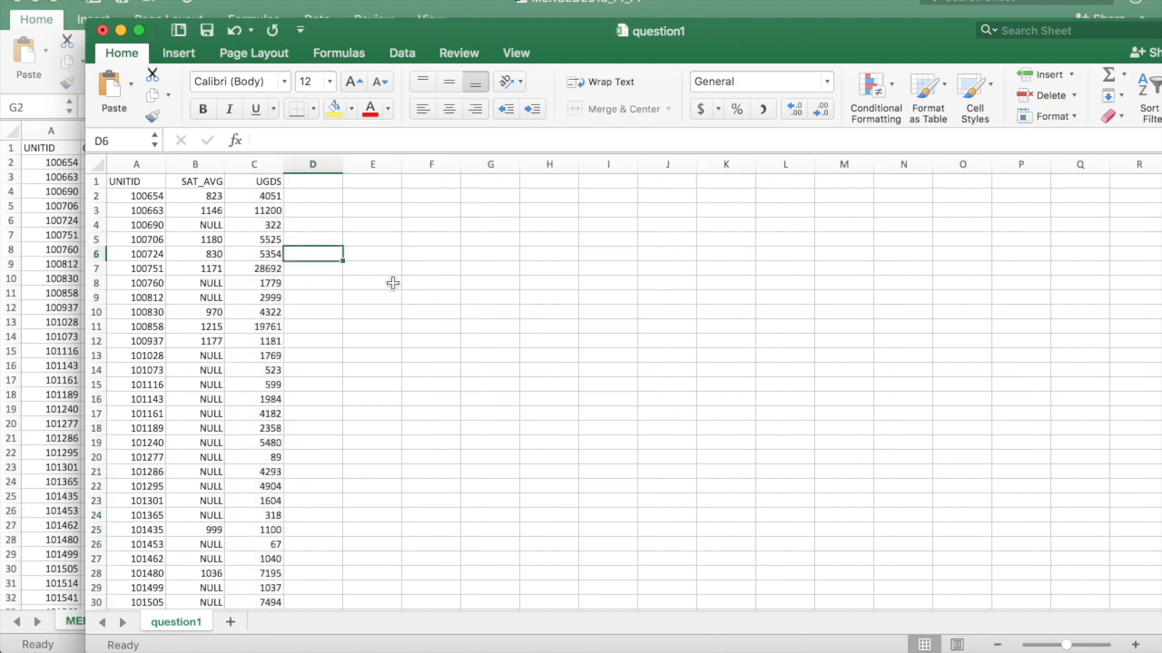
Cancel the pending table import and return to MySQL Workbench
key(ctrl+Up)
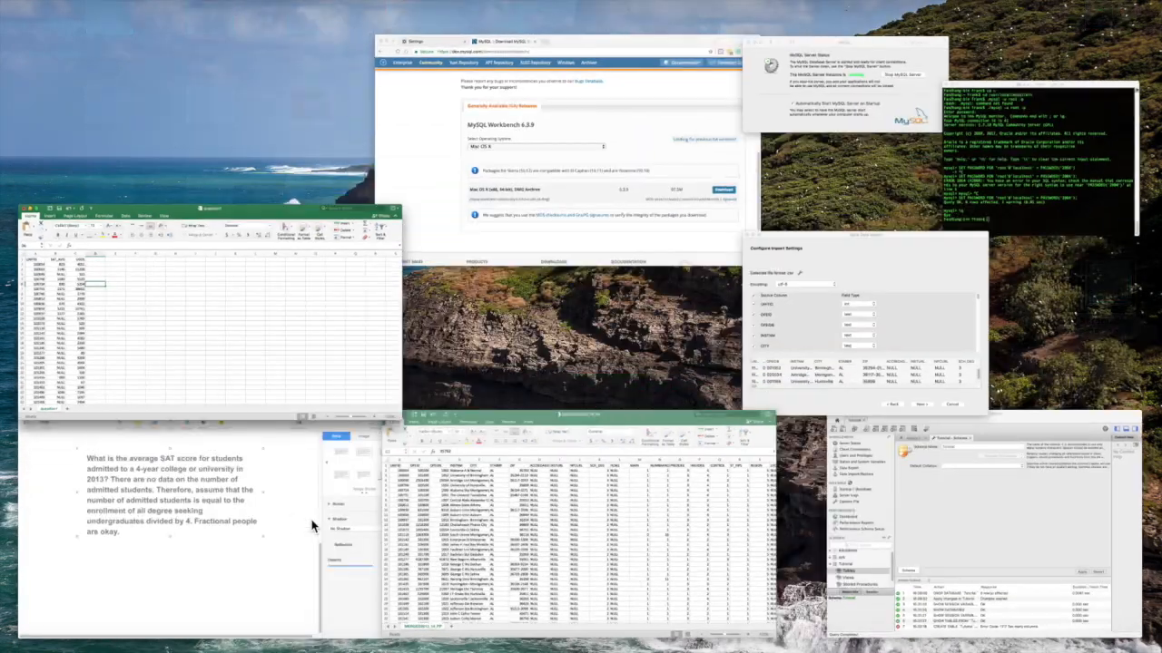
click(877, 353)
click(665, 536)
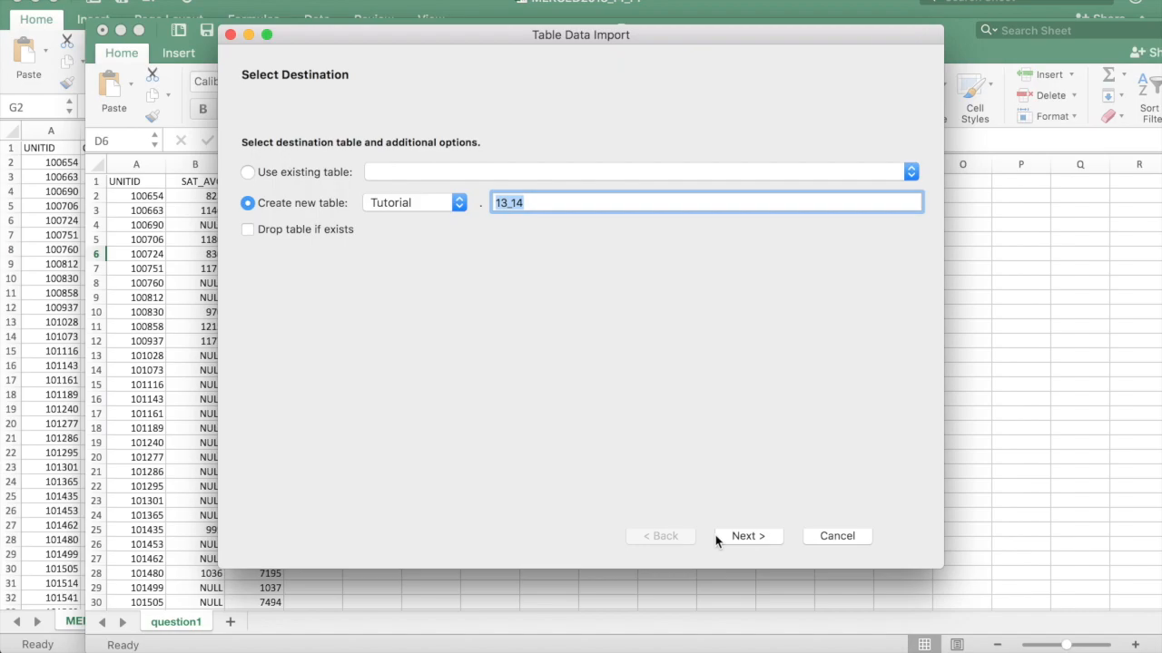
click(851, 540)
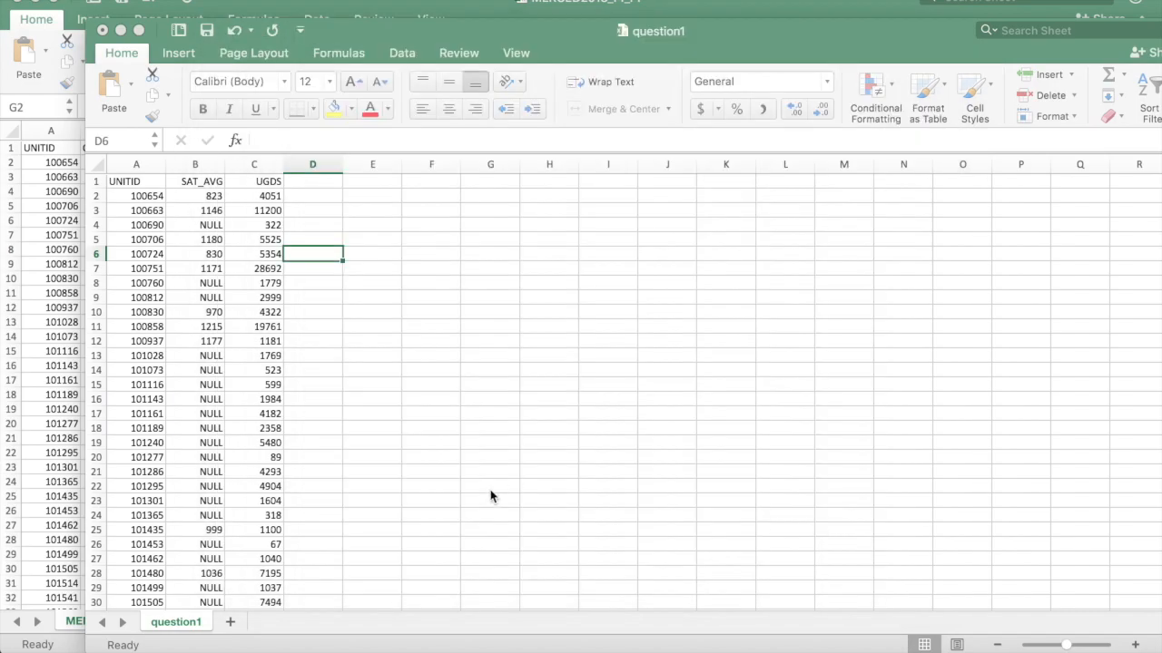
key(ctrl+Up)
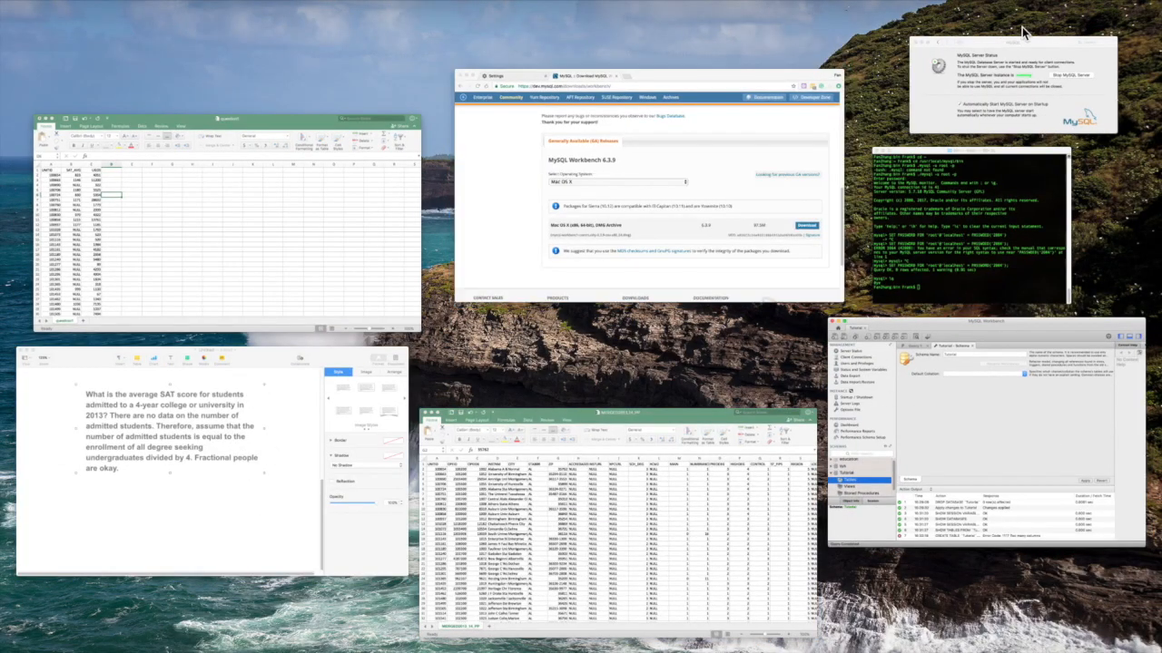
click(903, 406)
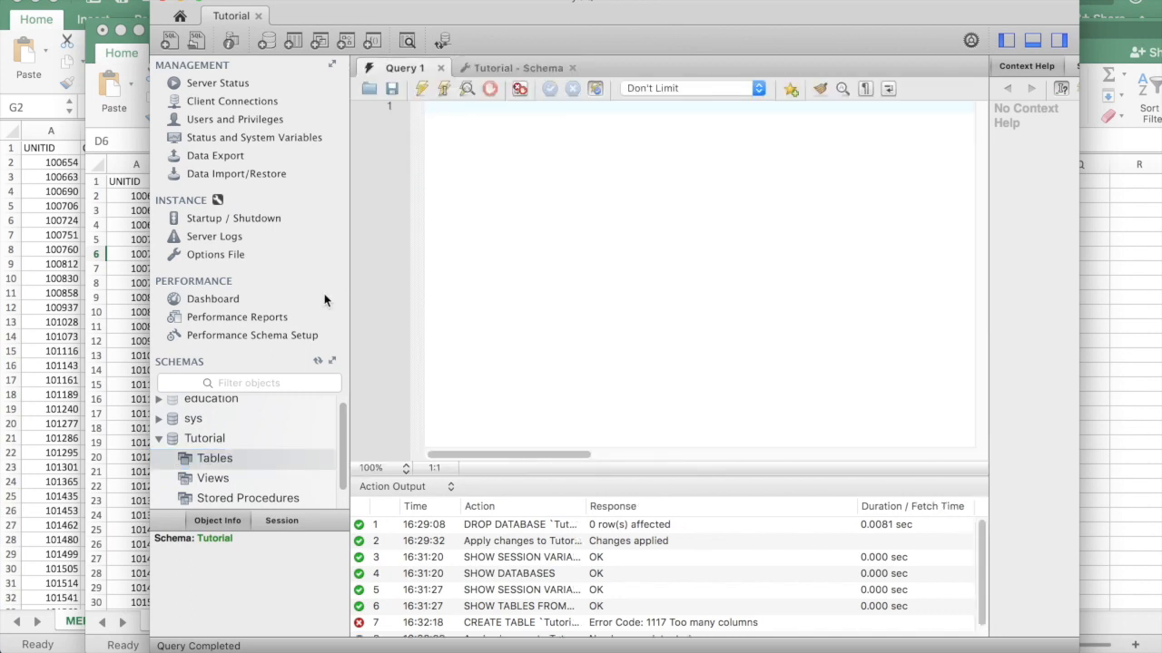
scroll(272, 434, up, 1)
Start a new Table Data Import Wizard on Tutorial's Tables and select question1.csv
click(571, 68)
scroll(245, 454, down, 1)
right_click(230, 439)
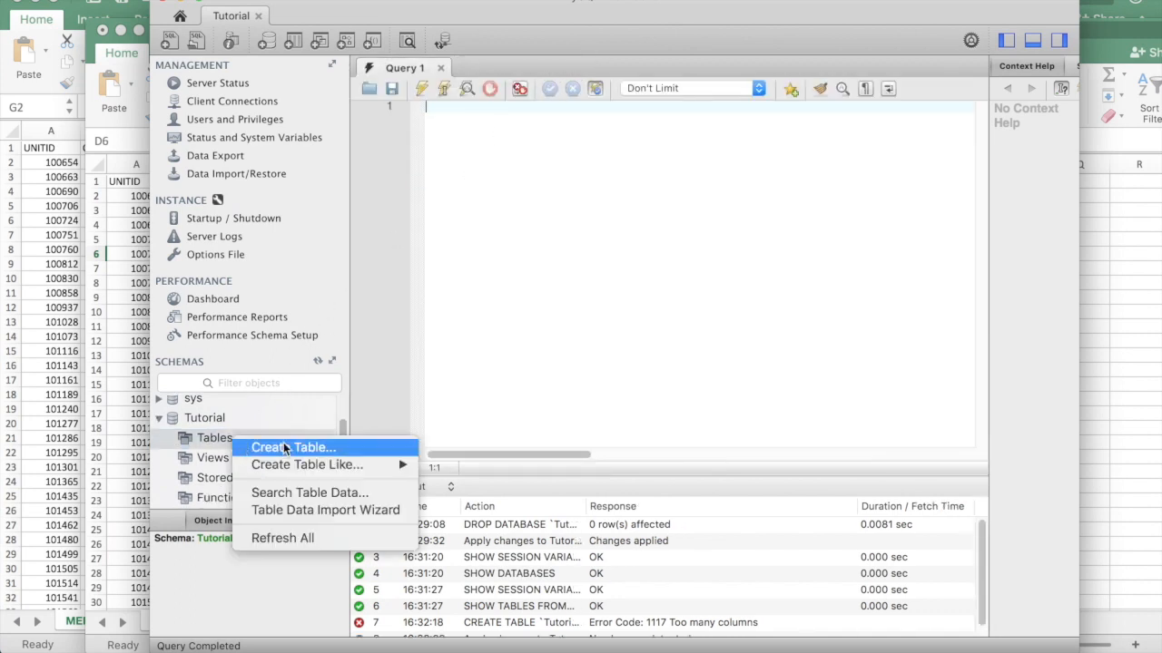
click(291, 510)
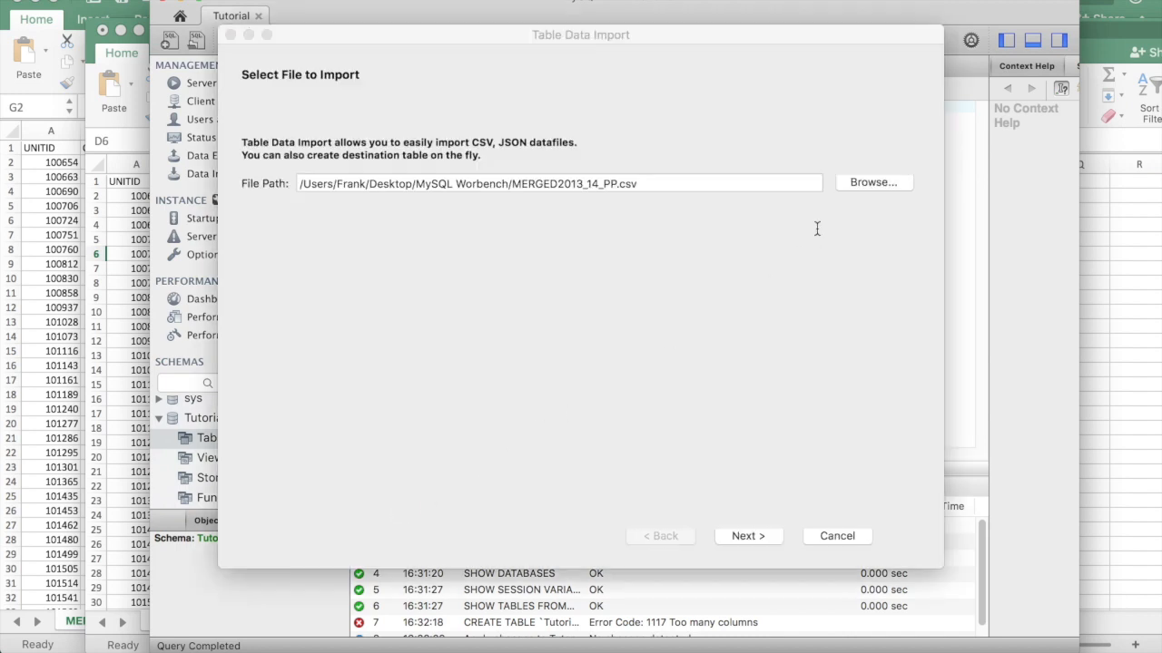
click(867, 184)
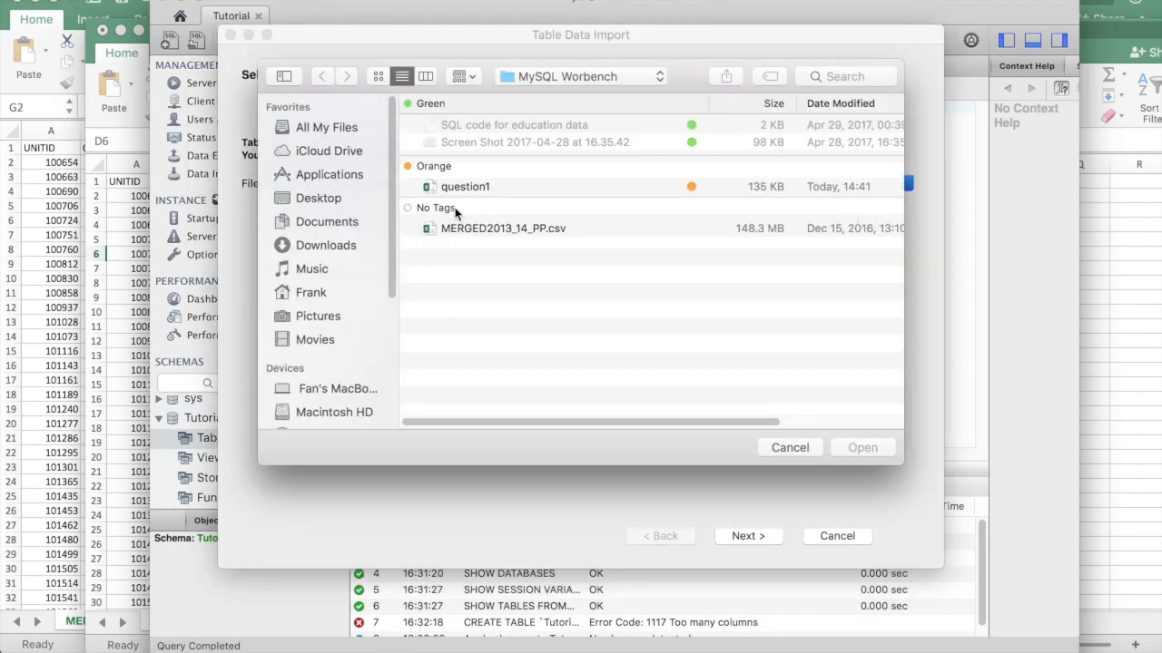
double_click(458, 187)
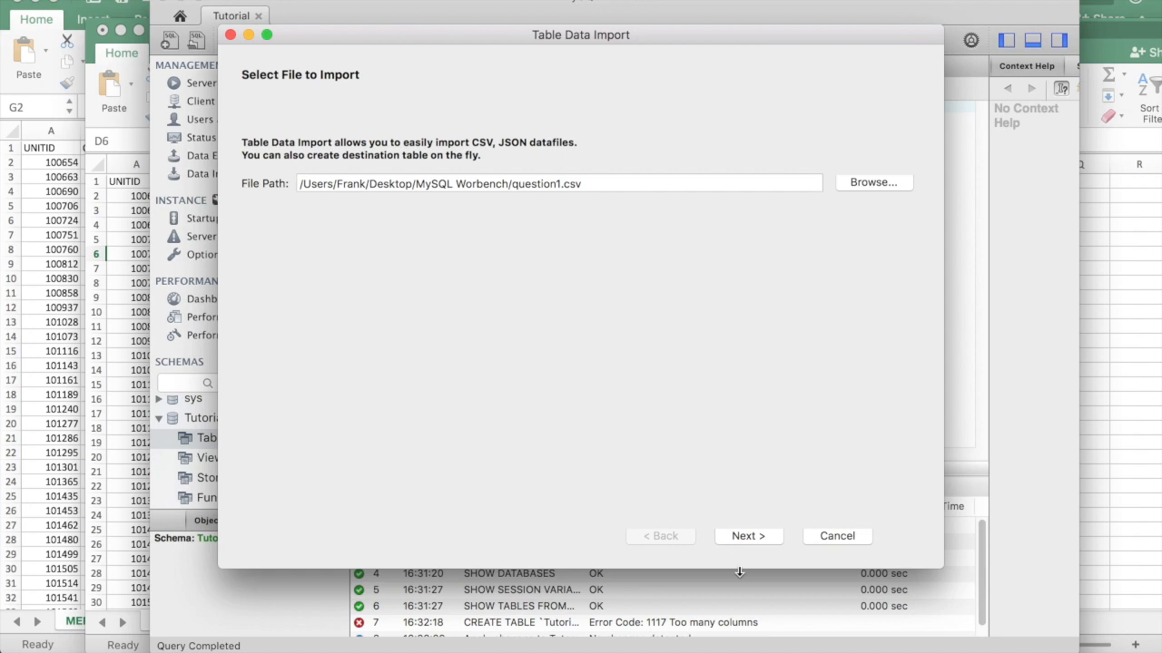
click(749, 536)
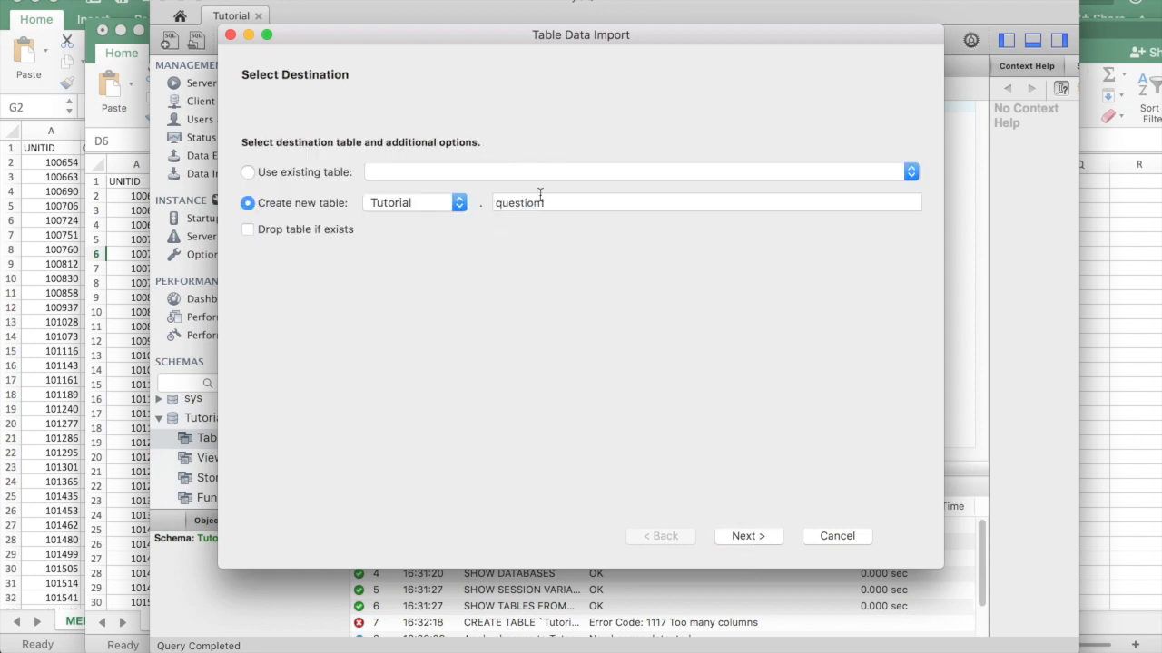
Keep the new-table destination, set SAT_AVG's field type to int, and start the import
click(738, 536)
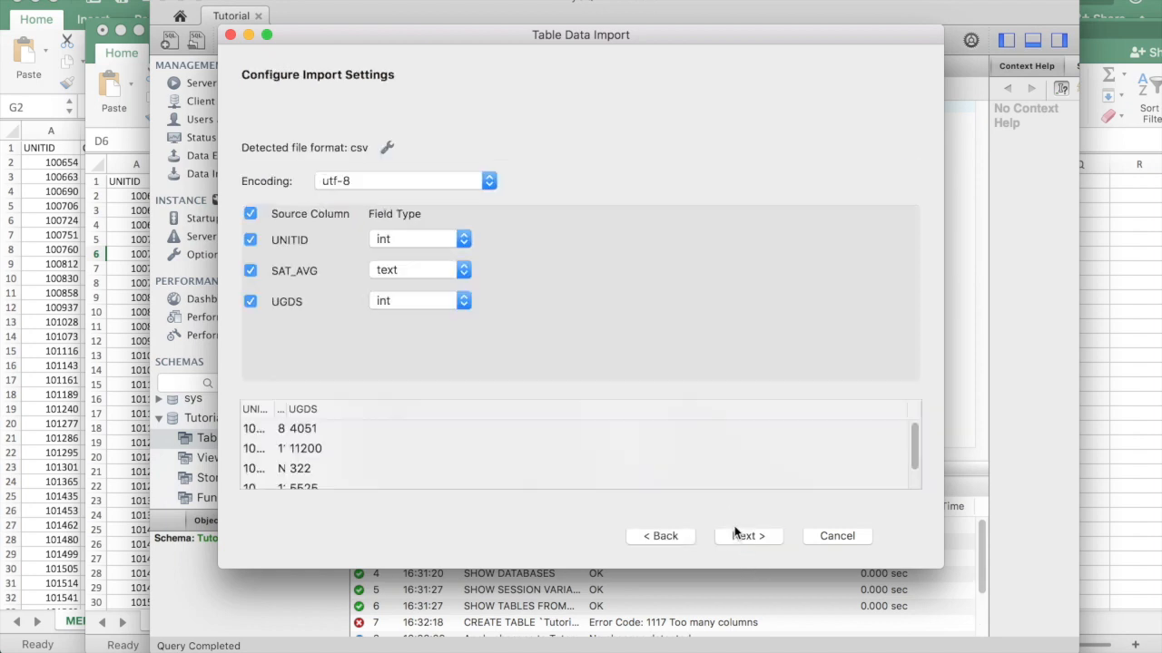
scroll(580, 428, down, 2)
scroll(622, 435, up, 2)
click(419, 276)
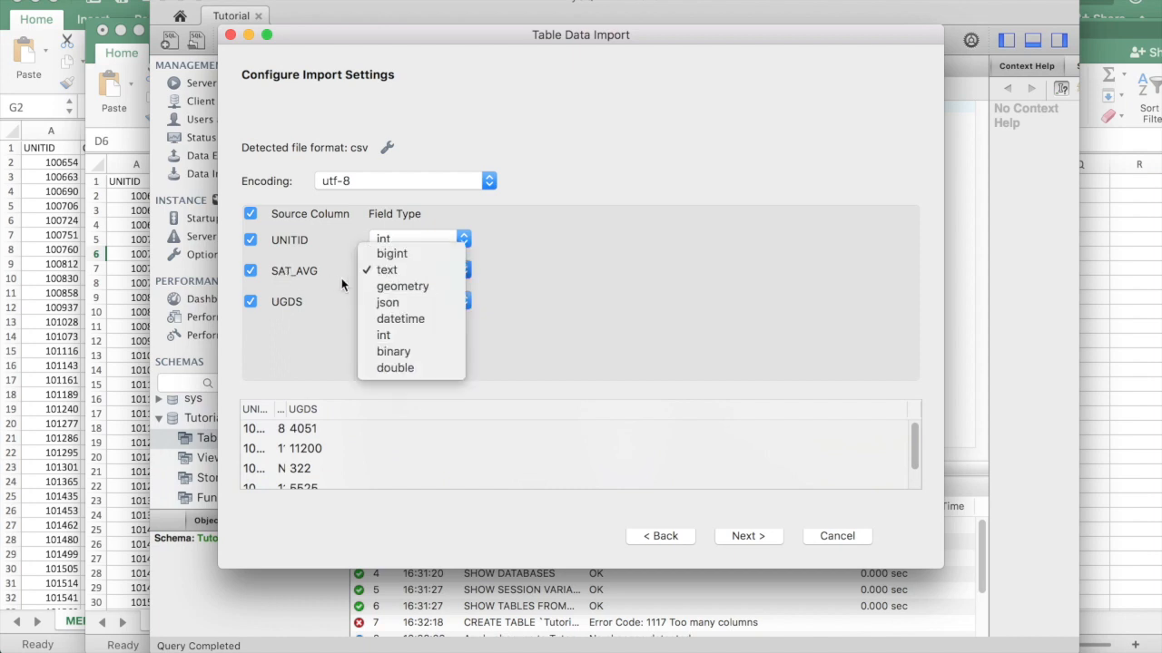
click(424, 341)
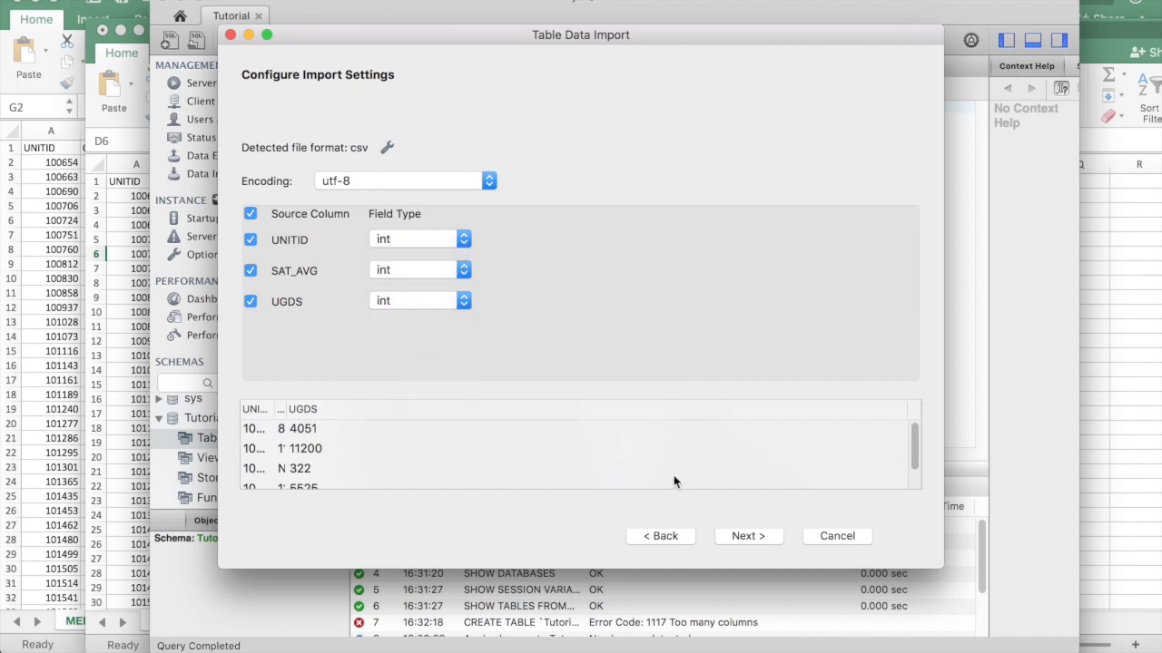
click(754, 536)
click(767, 538)
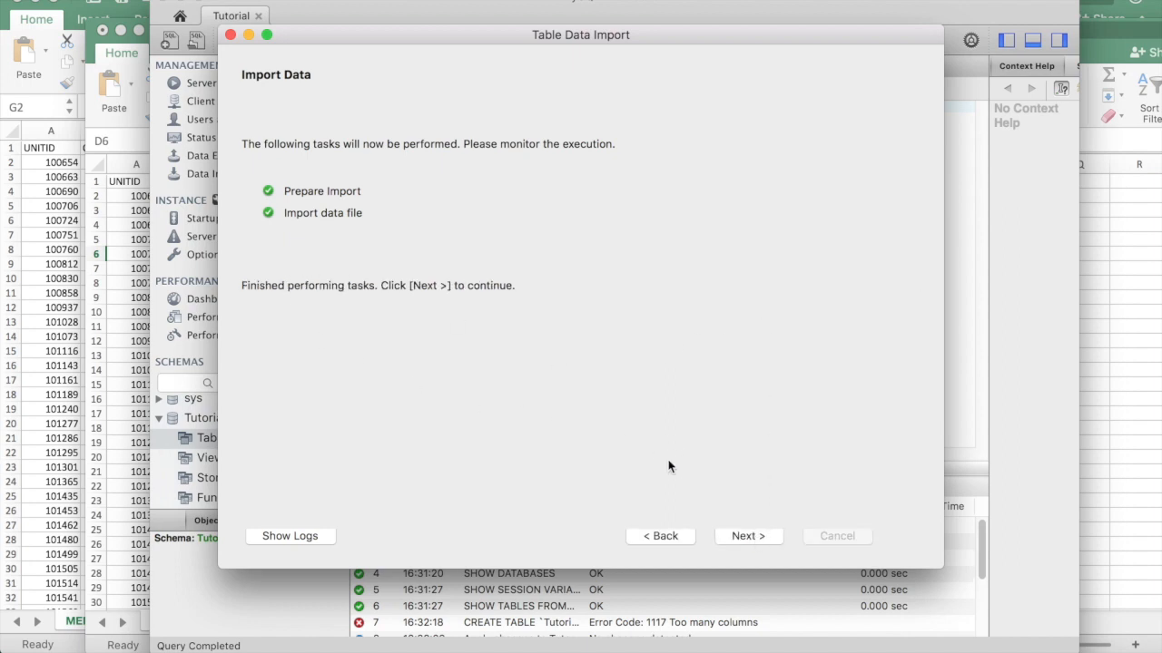
View the import results showing Tutorial.question1 created with 1422 records
click(748, 537)
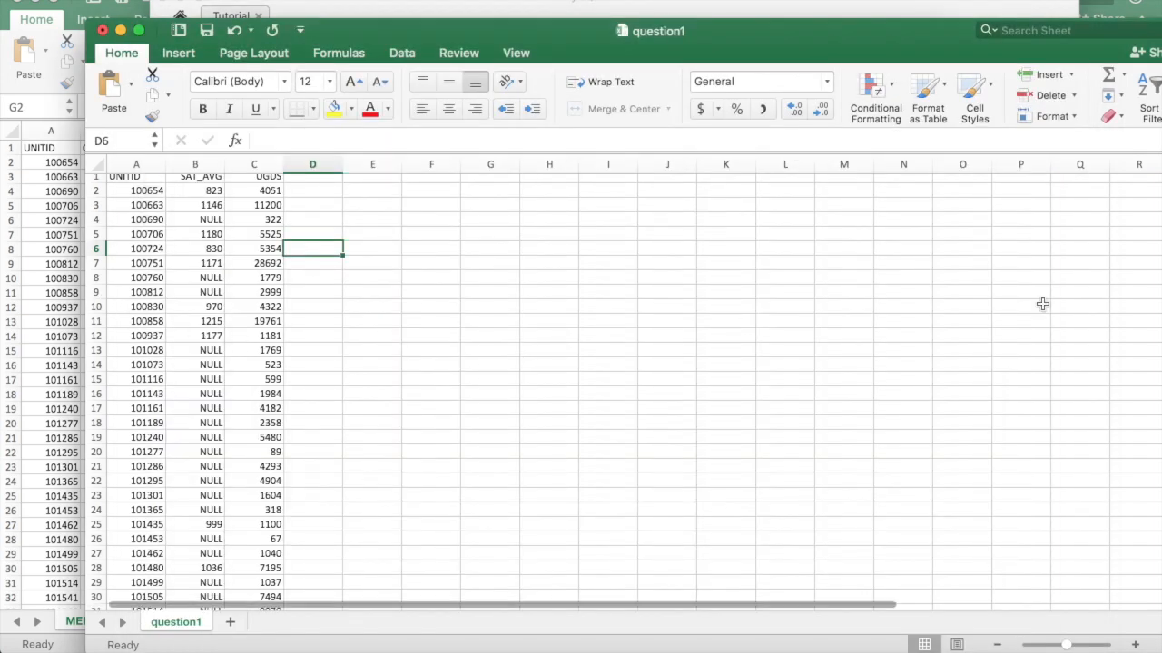
Maximize the question1 spreadsheet window and scroll through its rows
scroll(1040, 303, down, 5)
double_click(794, 30)
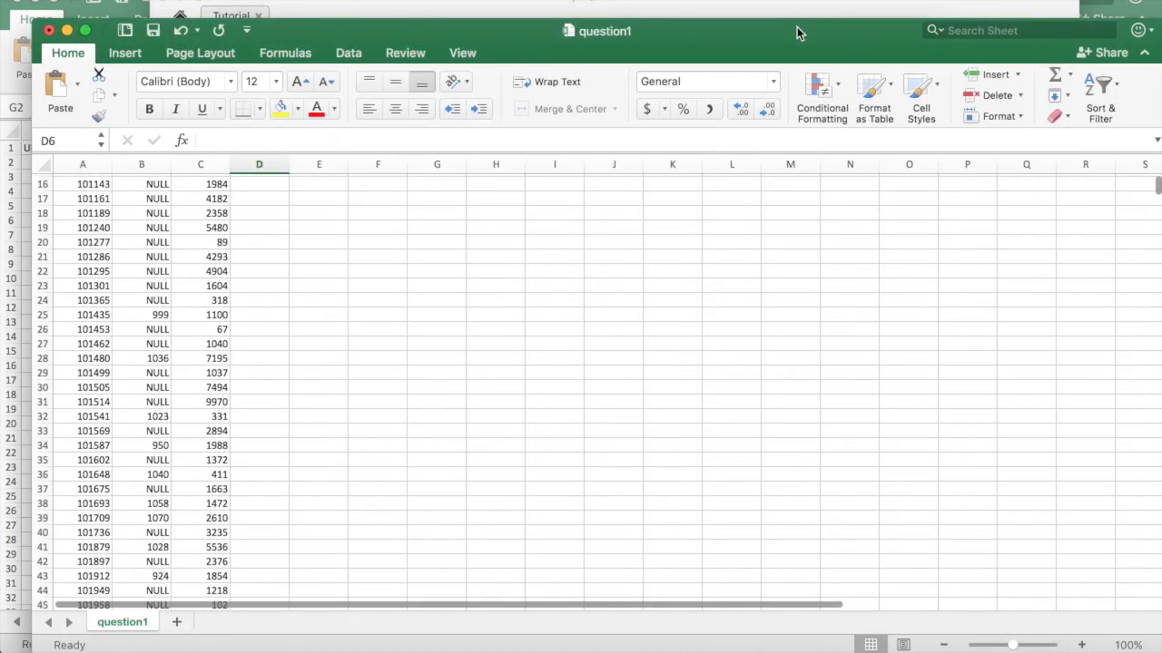
drag(1156, 187, 1155, 615)
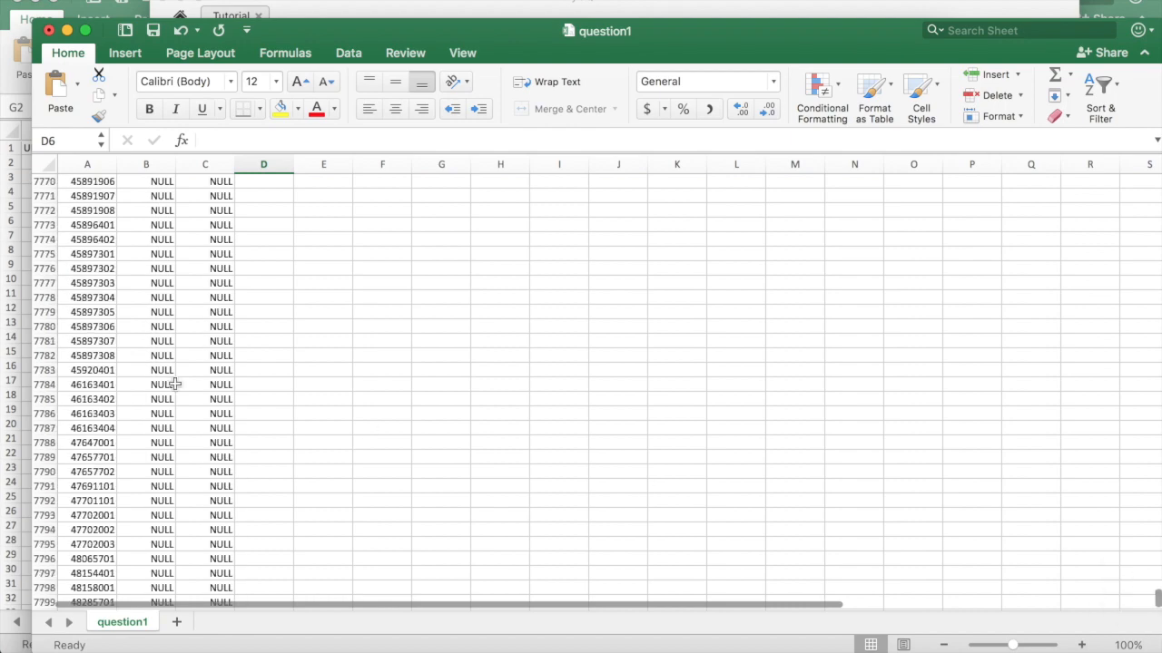
scroll(64, 397, down, 5)
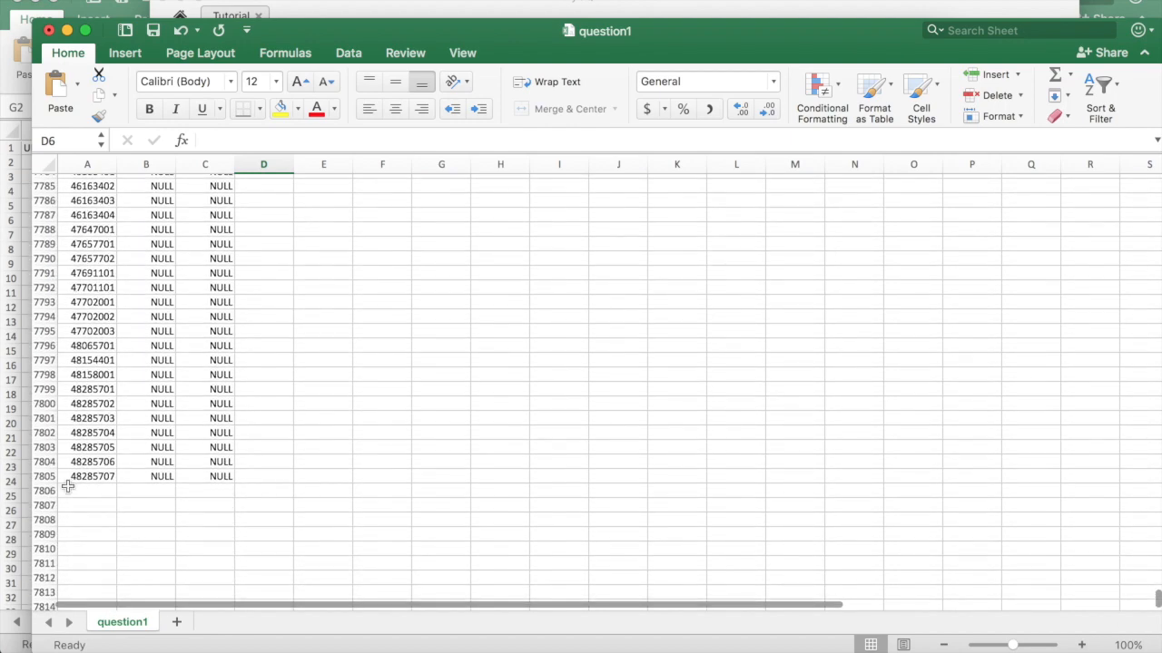
scroll(324, 376, up, 20)
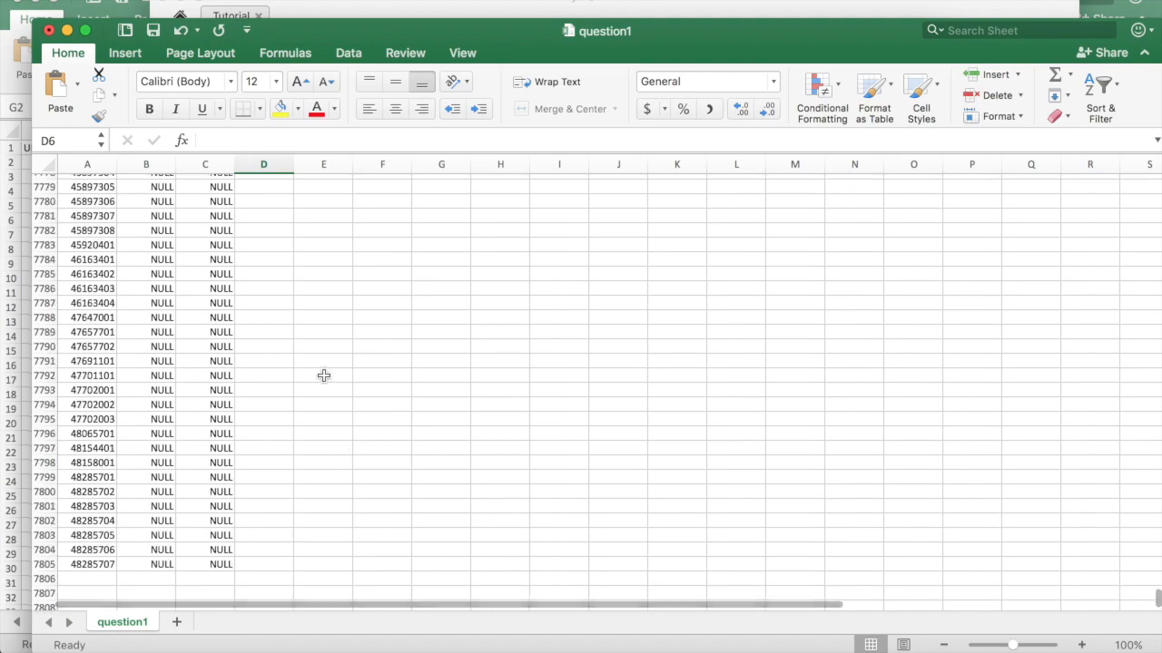
scroll(324, 375, up, 20)
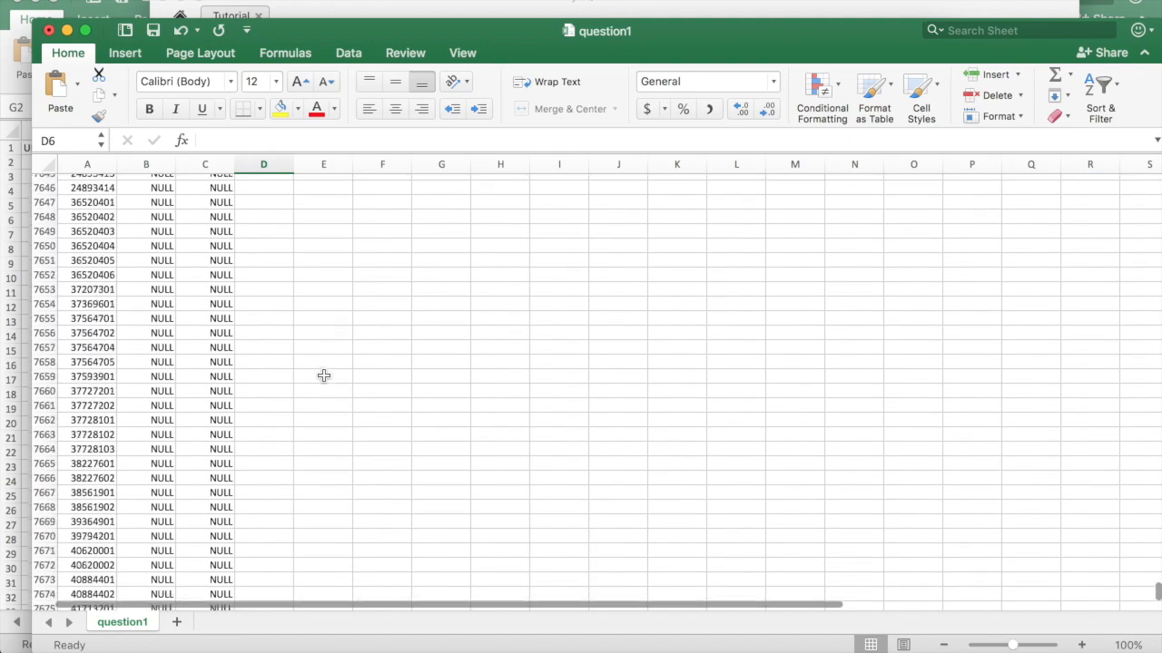
Finish and close the import wizard, then switch back to MySQL Workbench
key(ctrl+Up)
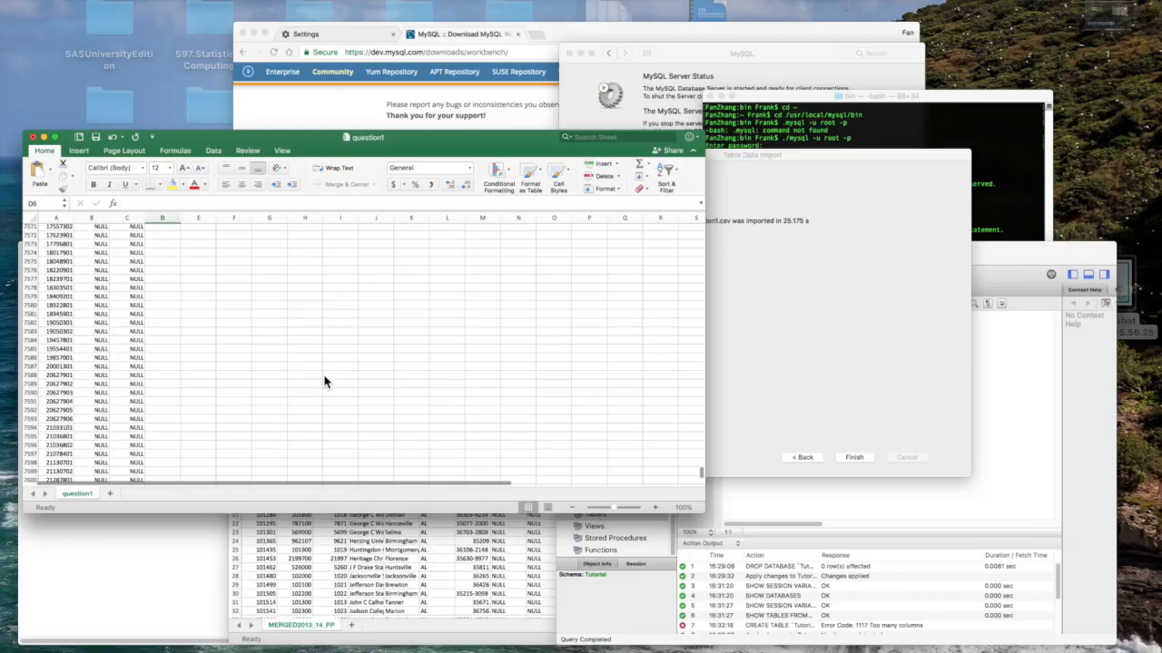
click(845, 334)
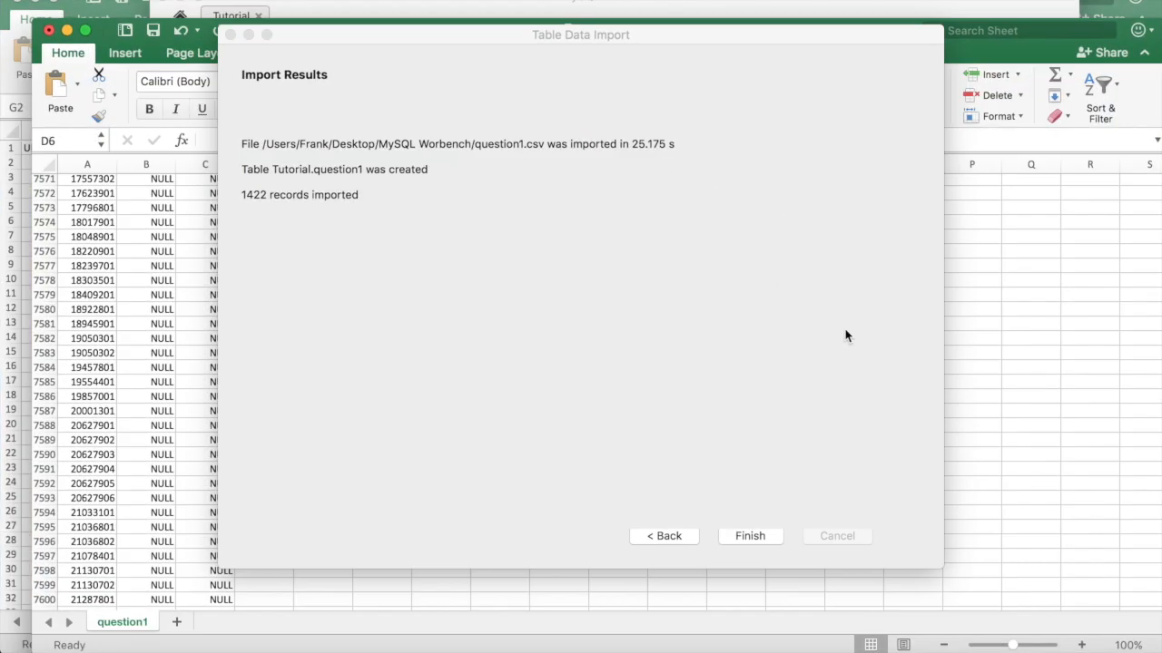
click(746, 461)
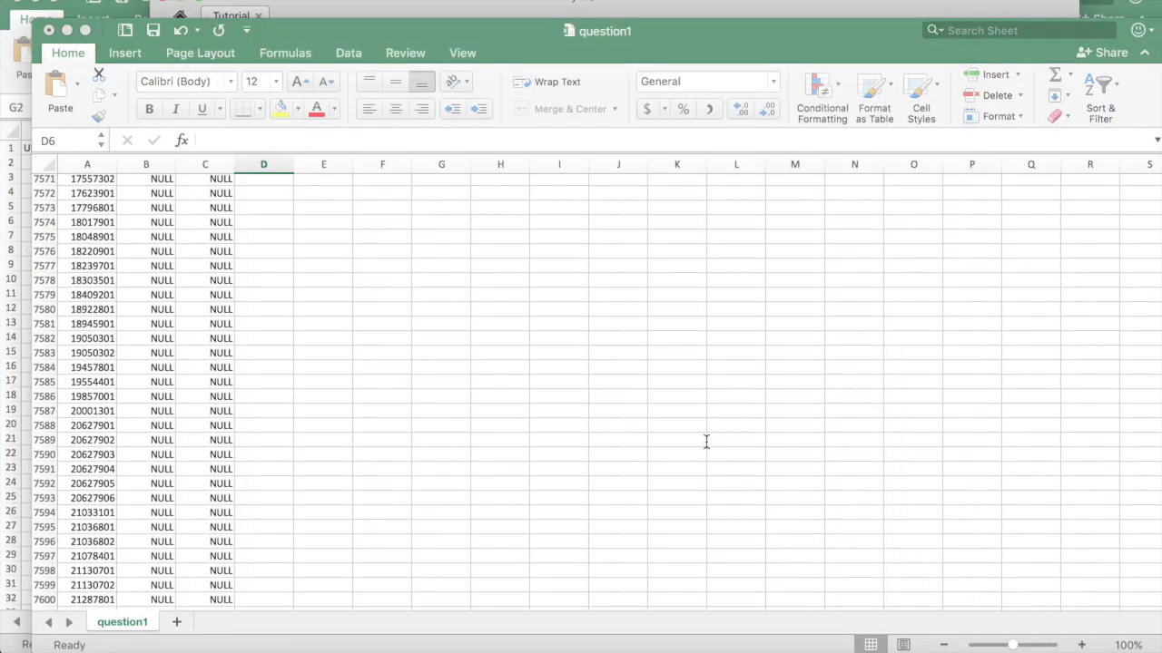
key(ctrl+Up)
click(841, 432)
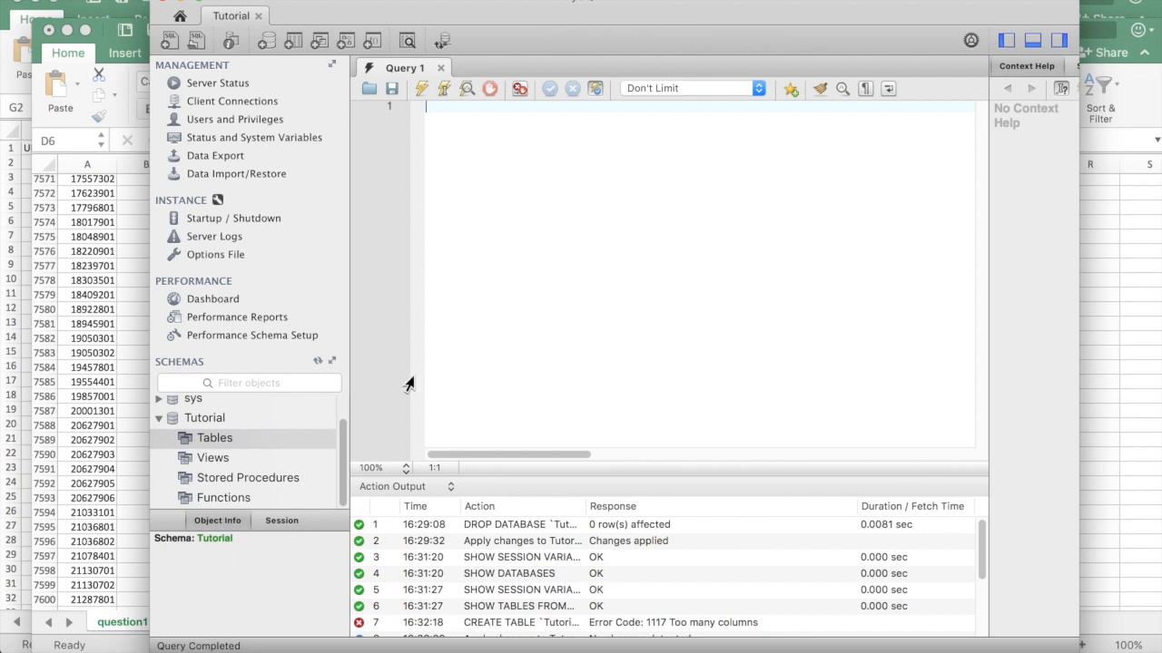
Refresh the schemas and expand Tutorial > Tables > question1 to show its columns
right_click(194, 420)
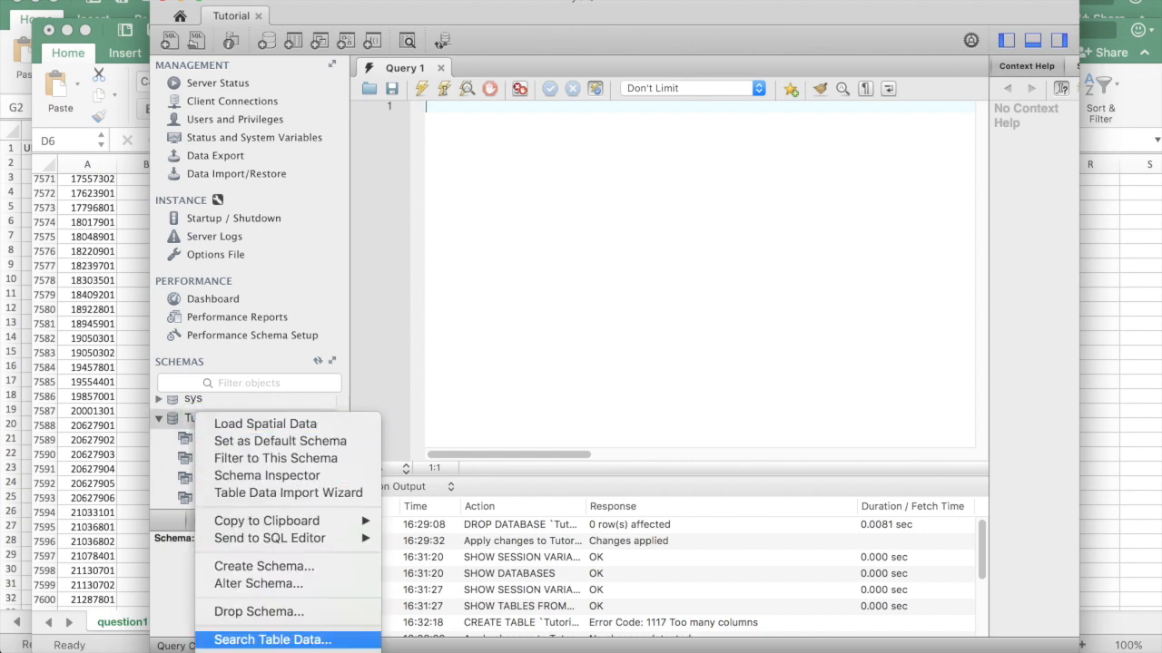
click(263, 652)
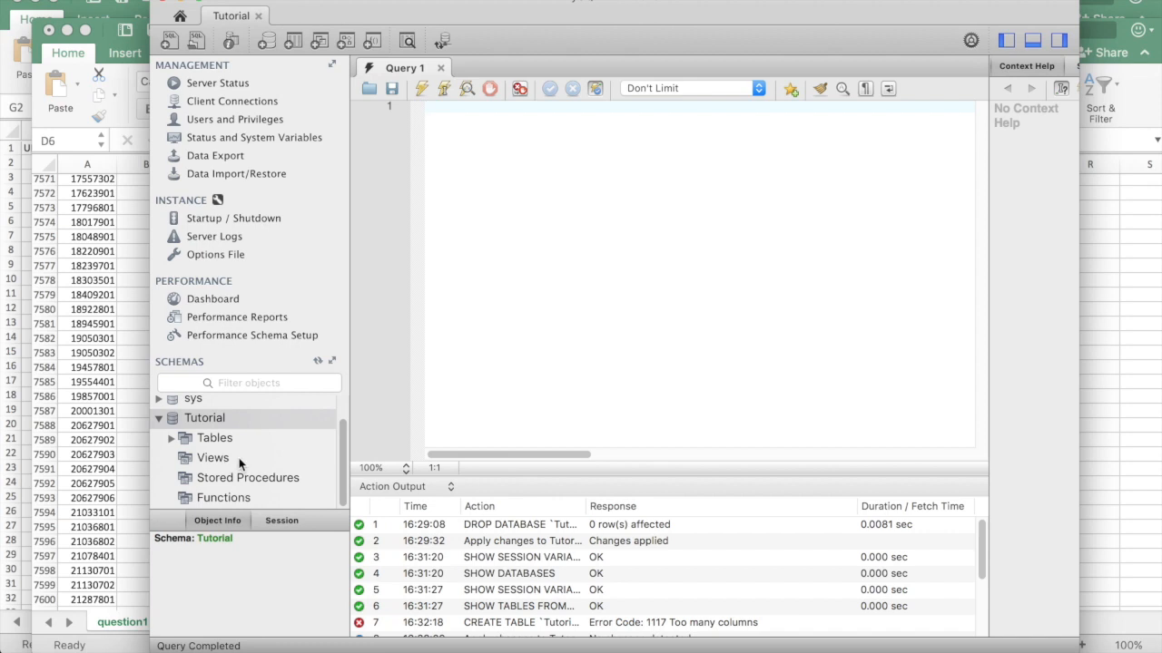
click(171, 438)
click(184, 442)
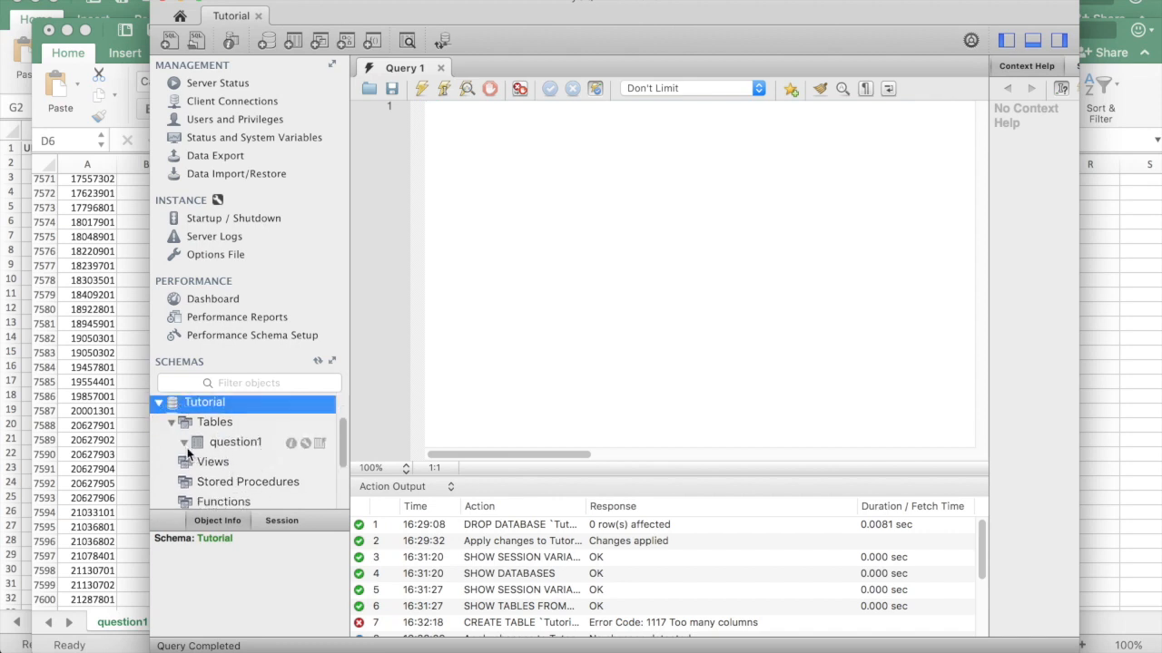
double_click(247, 441)
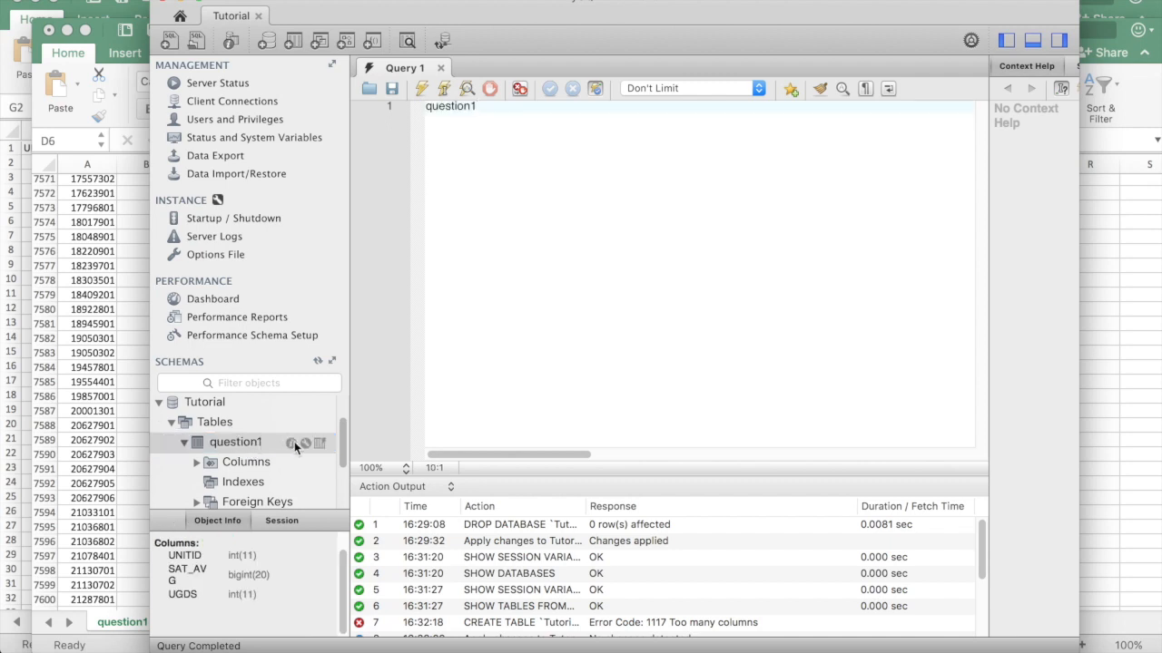
Write, beautify and run SELECT * FROM Tutorial.question1 LIMIT 5; to preview five rows
click(488, 107)
drag(500, 107, 341, 109)
key(BackSpace)
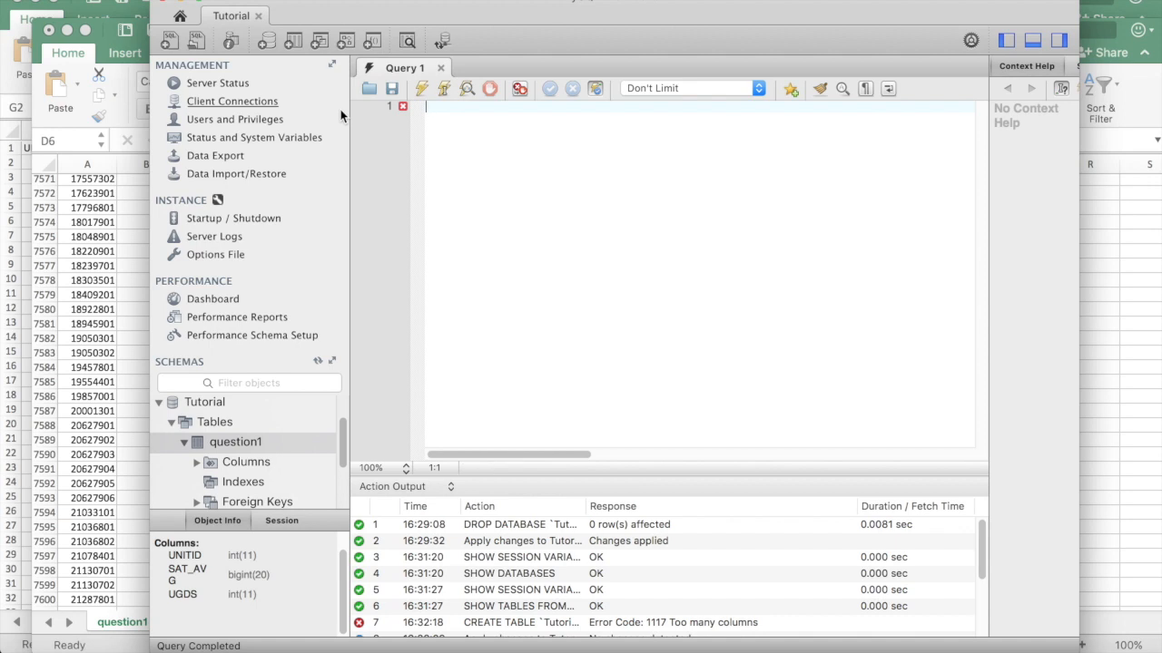
text(select * from T)
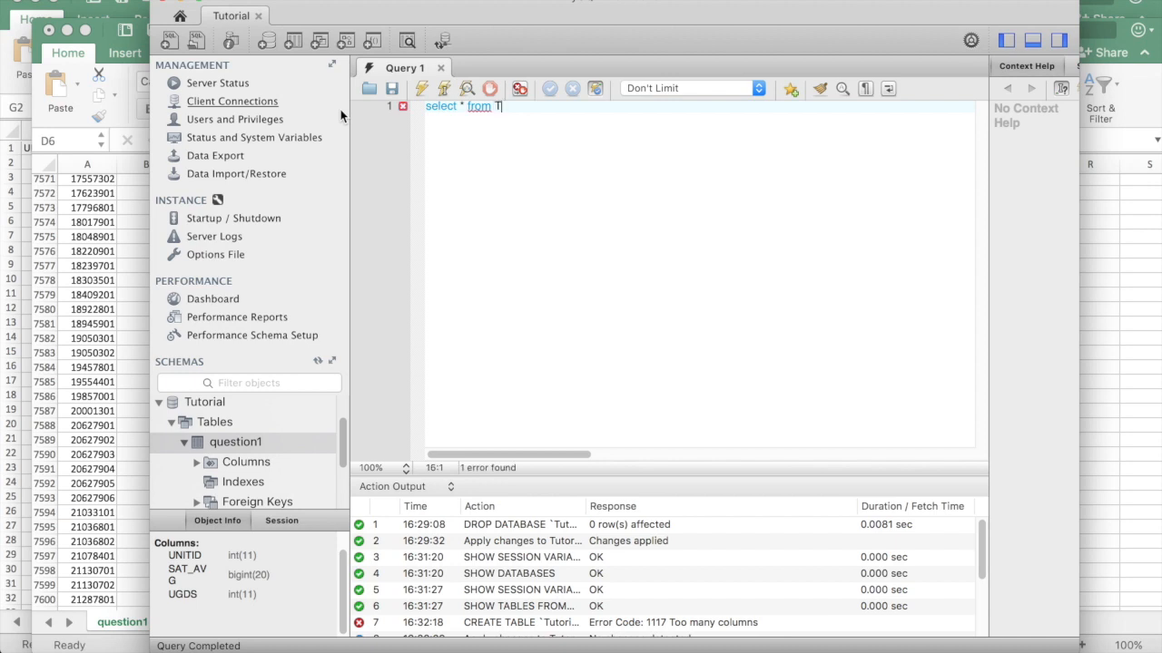
text(urorial.m)
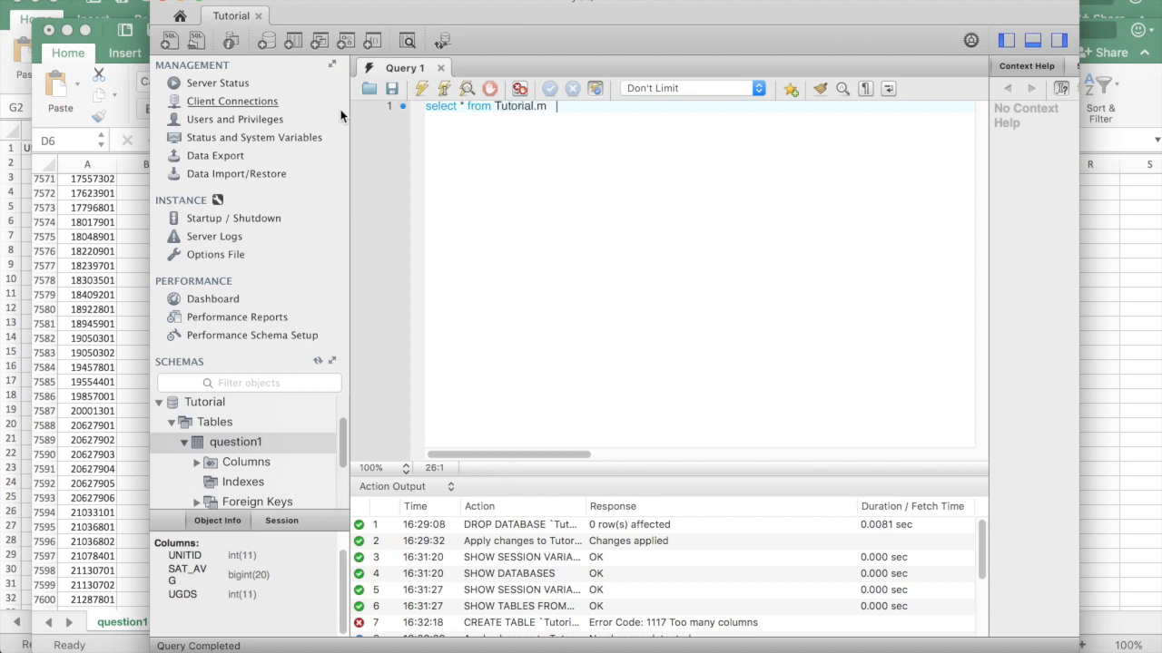
key(BackSpace)
key(BackSpace)
text(.question1 limit 5;)
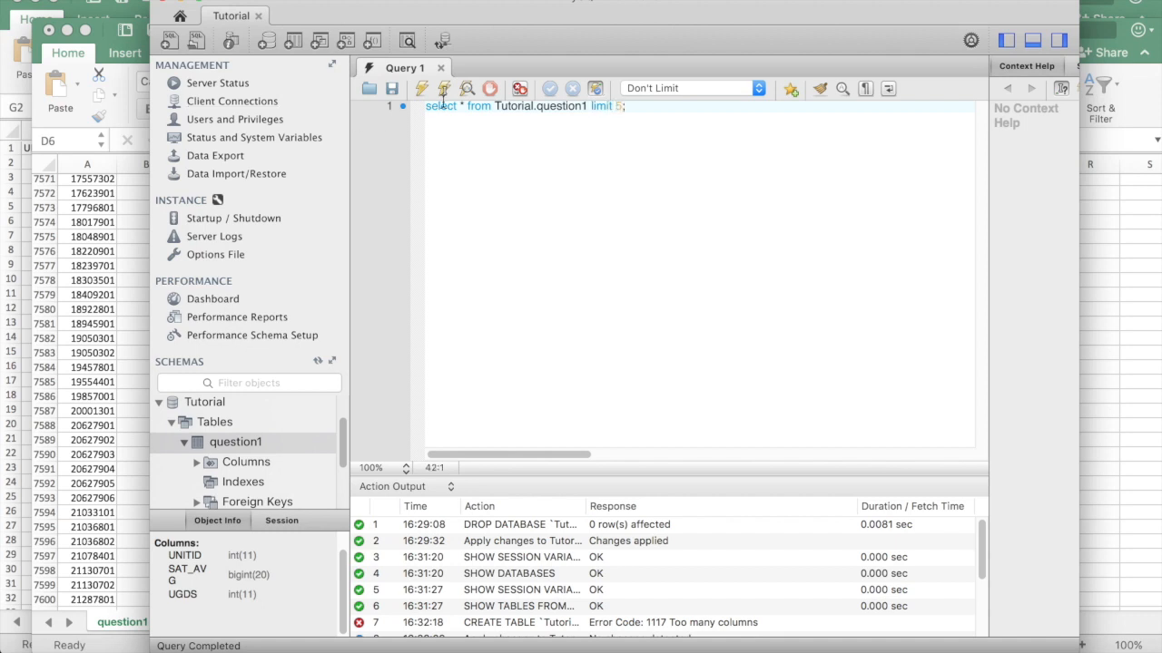
click(821, 89)
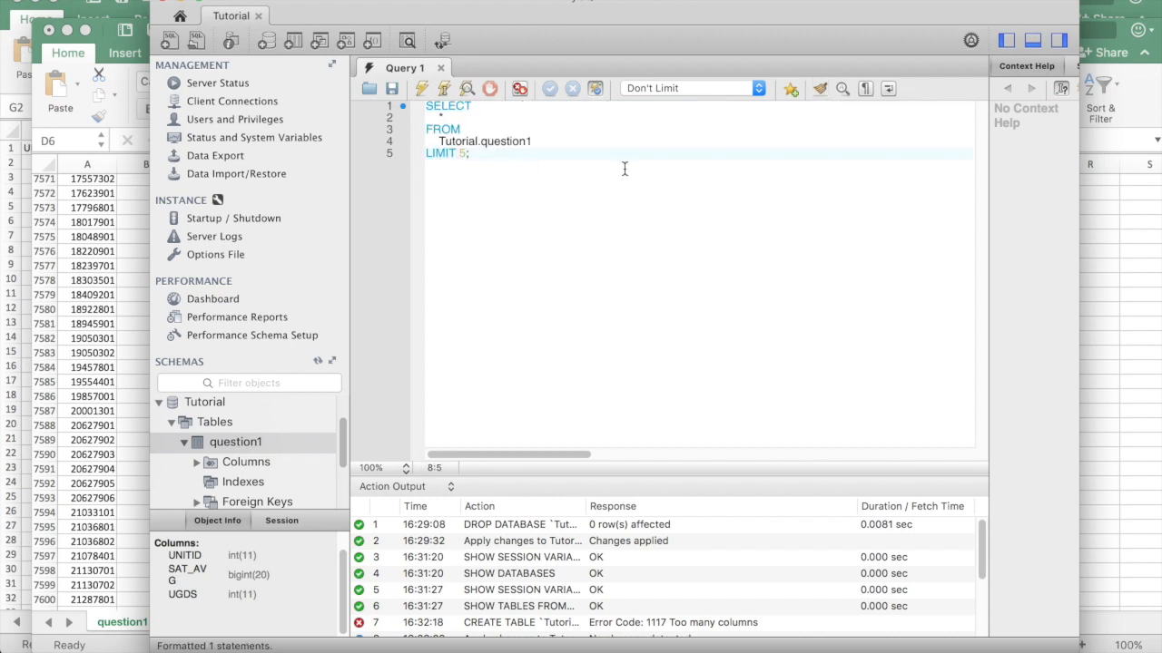
key(super+Return)
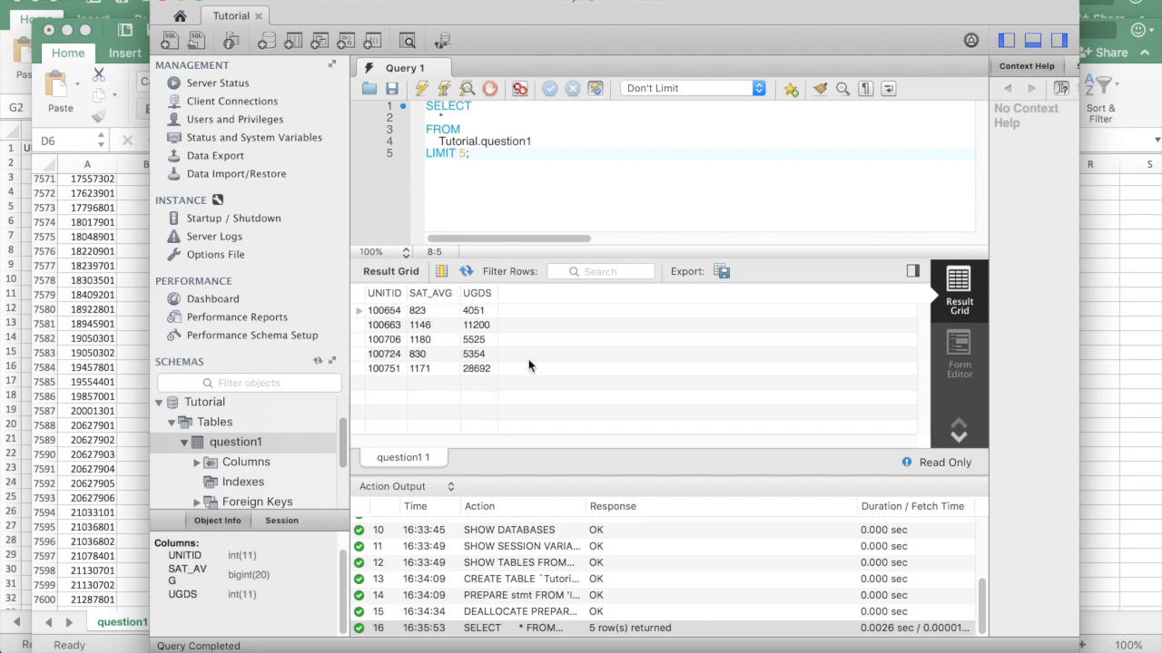
Check the question in the Pages document, then return to MySQL Workbench
key(super+Tab)
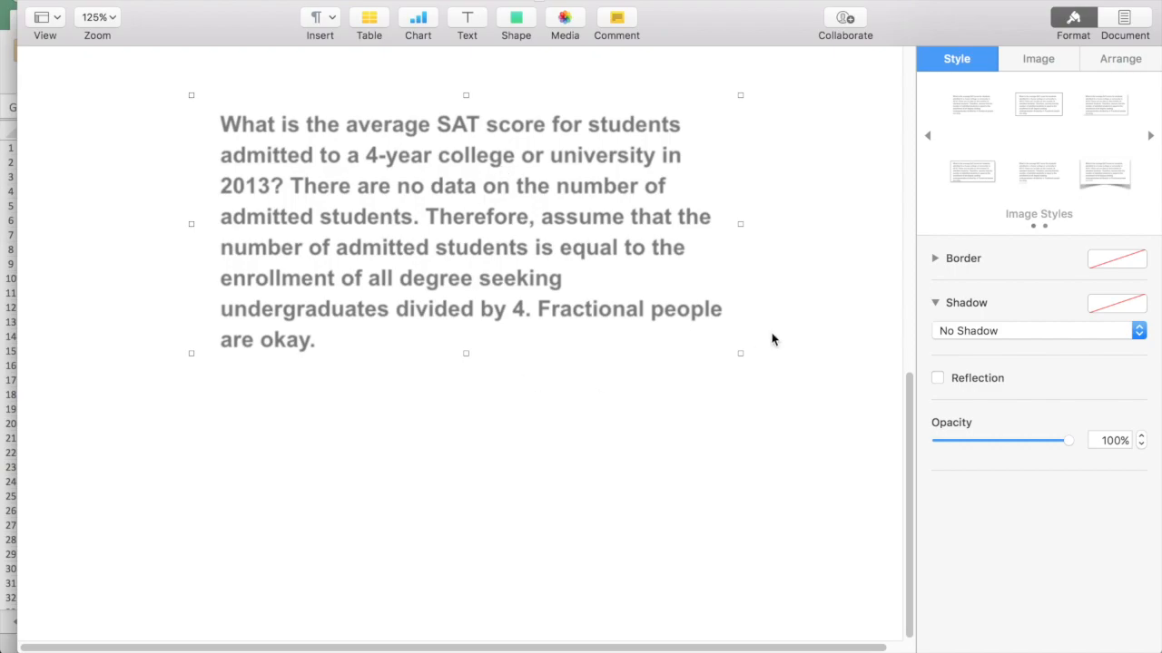
key(ctrl+Up)
click(977, 444)
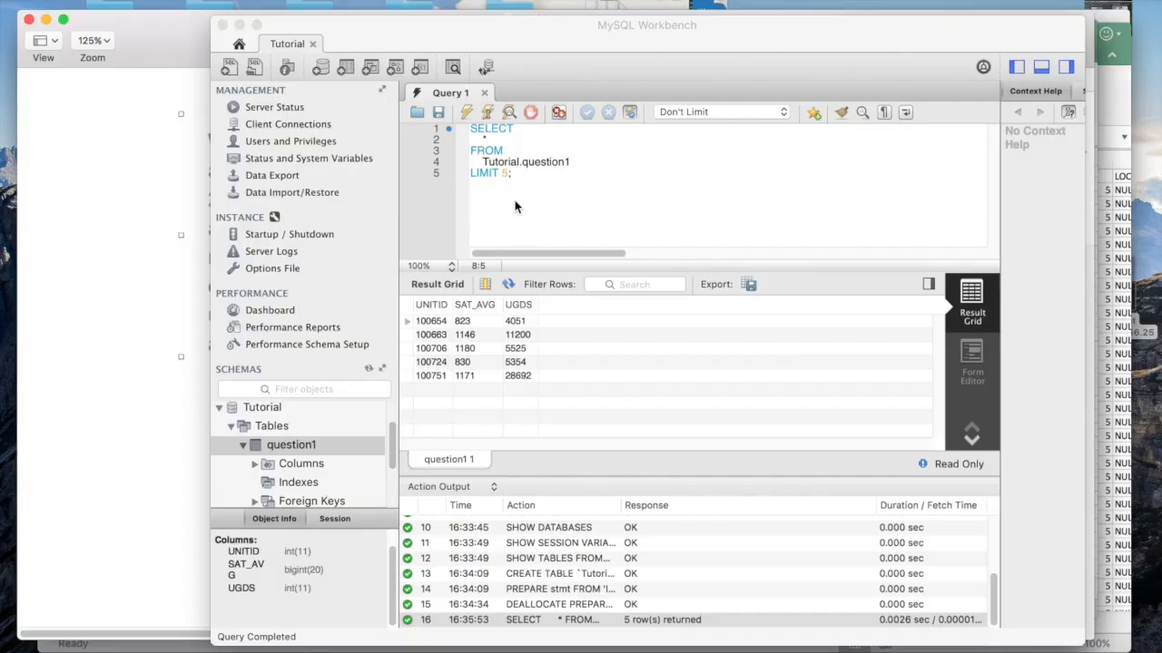
Change the select list to sum(SAT_AVG * UGDS/4) / sum(UGDS/4)
click(447, 118)
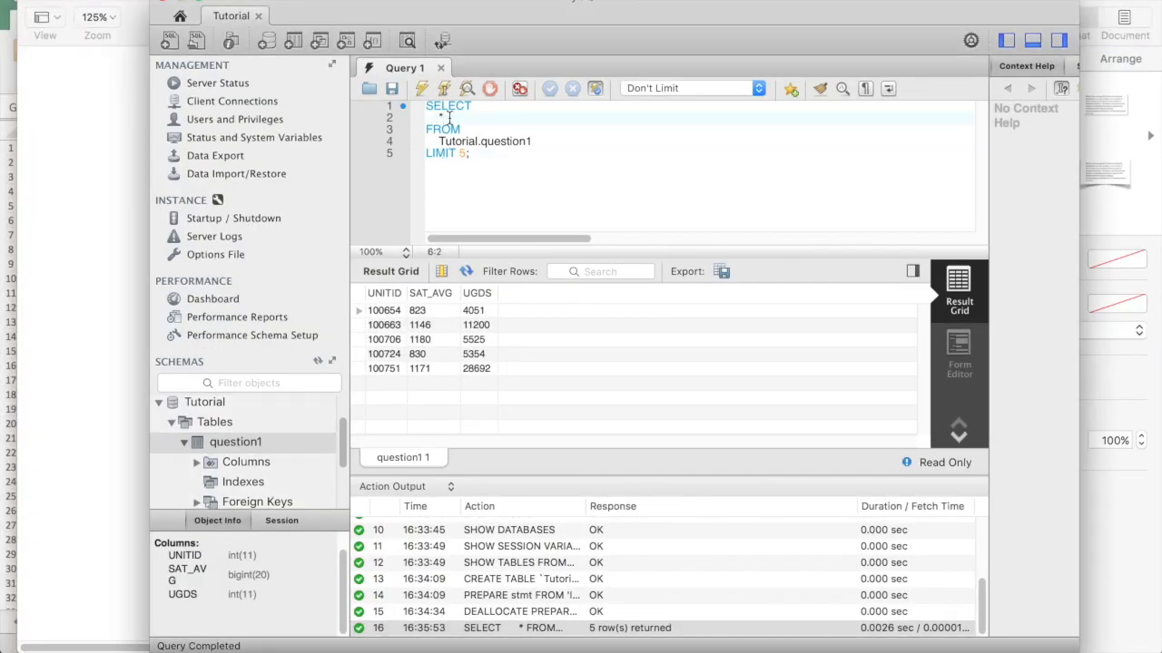
key(Left)
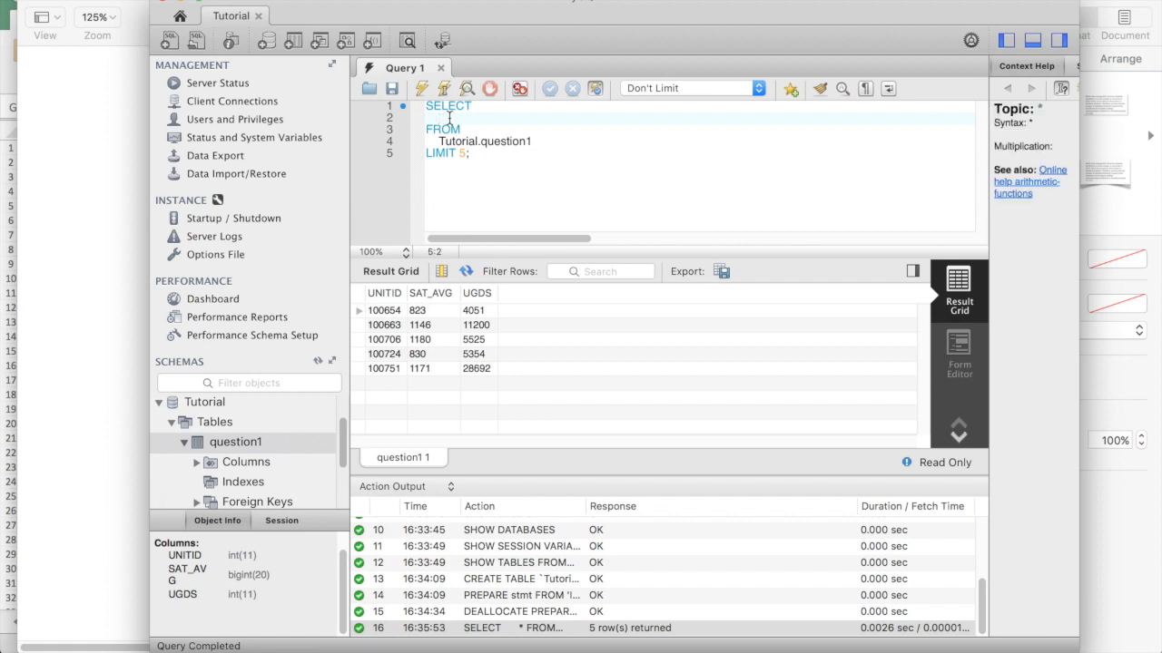
text(sum)
text(()
text(SAT_AVG)
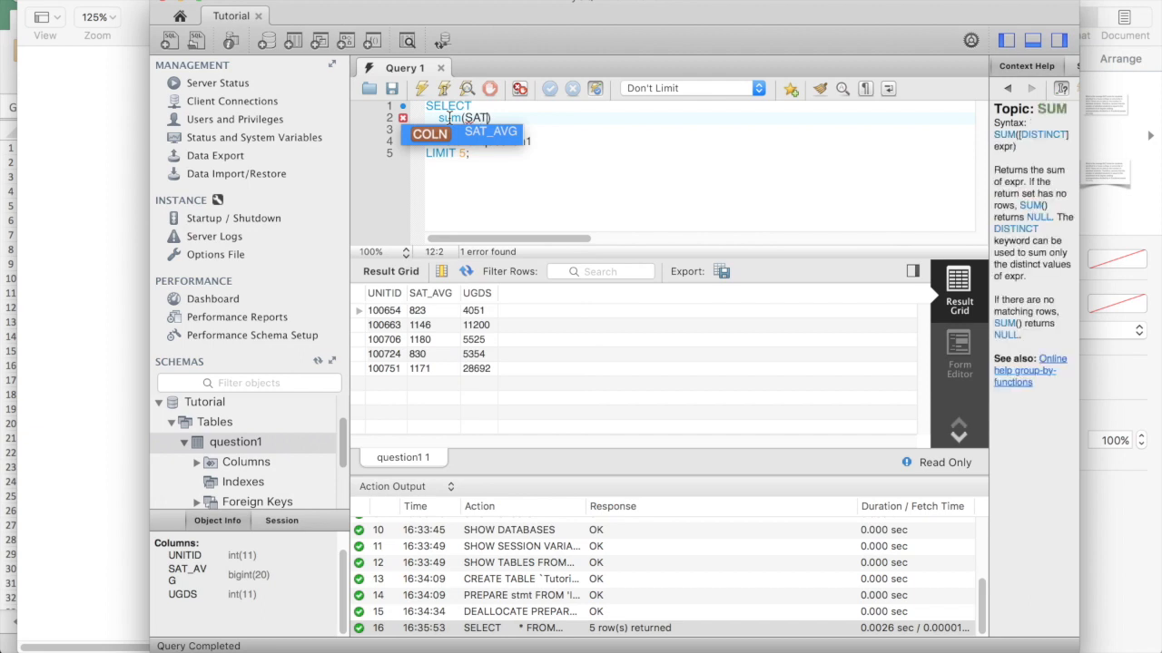
key(Return)
text(* UGDS)
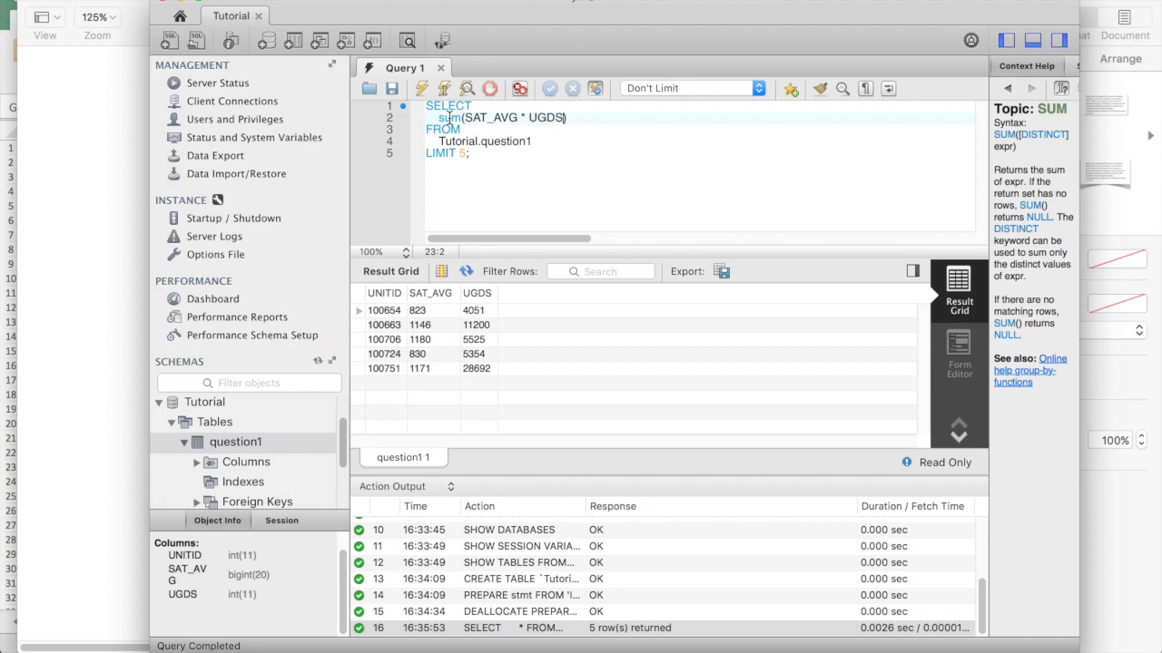
text(/4)
key(Right)
drag(438, 118, 578, 124)
click(587, 118)
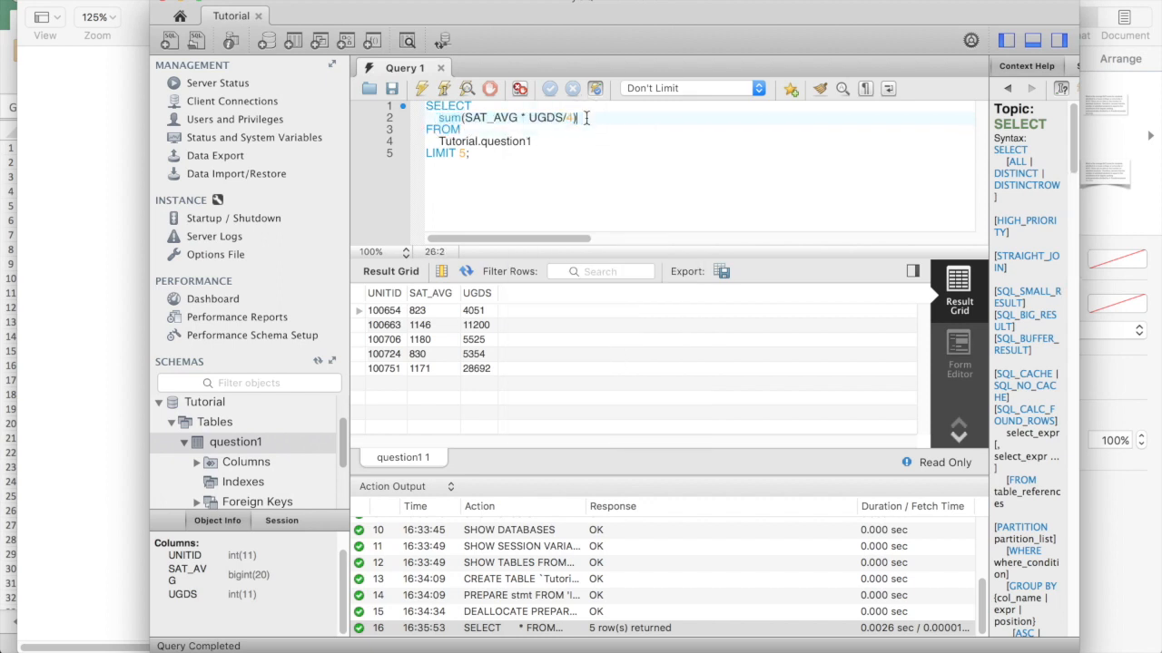
text(/sum()
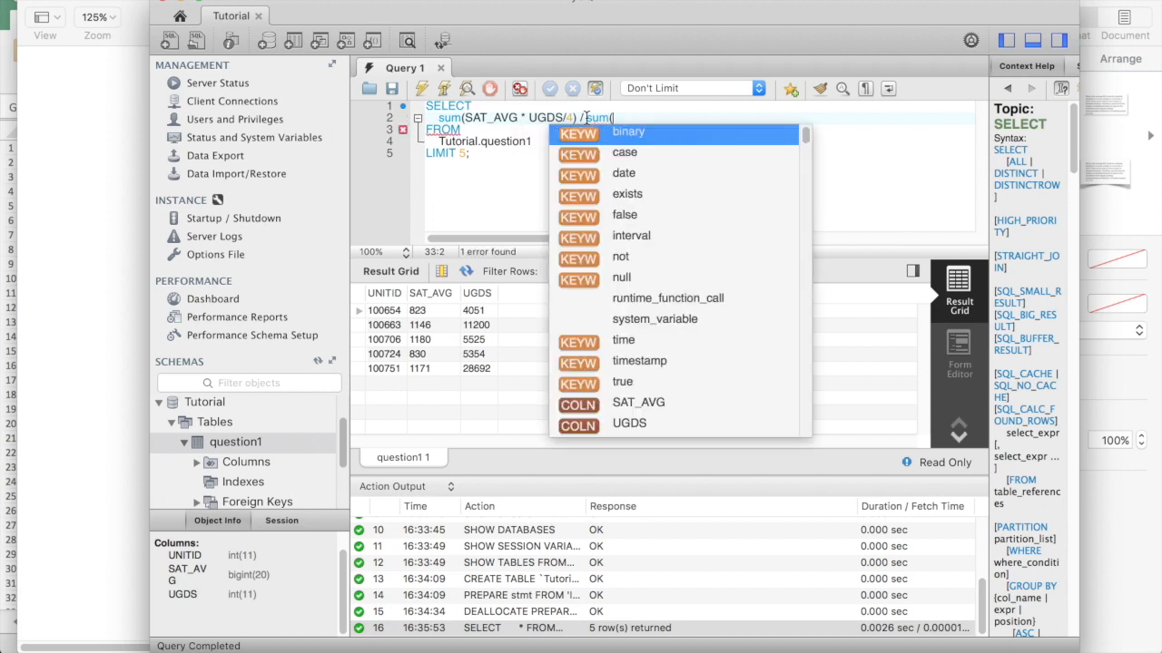
text(UGDS/4))
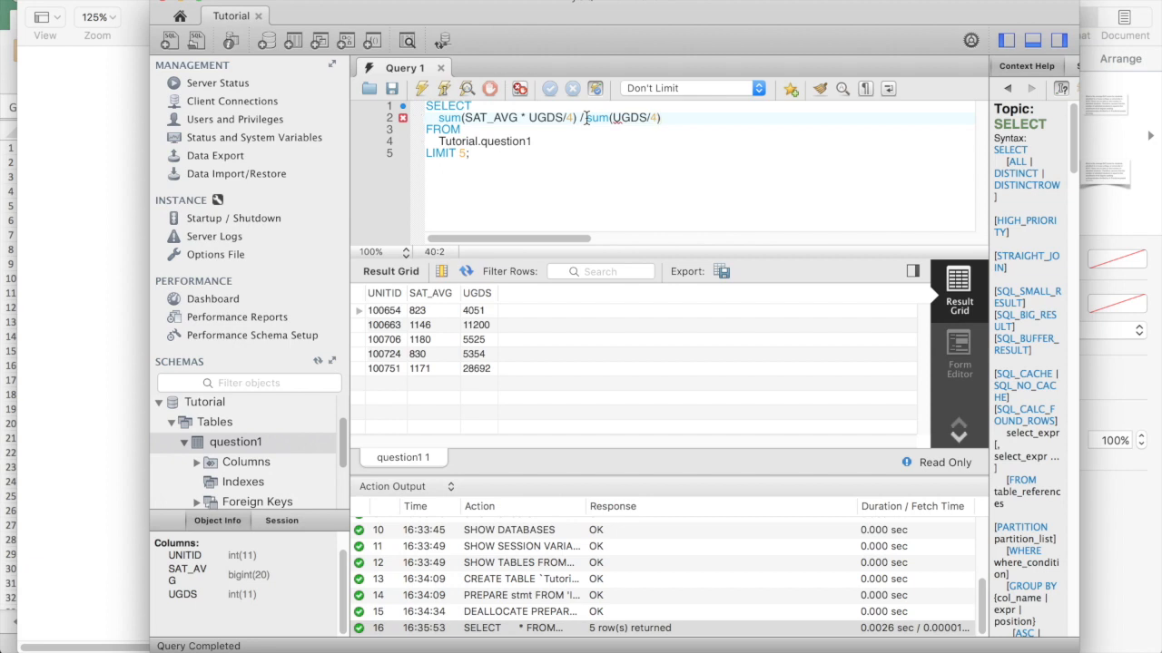
Delete the LIMIT 5 line and run the query, getting 1095.61433700
click(549, 151)
click(381, 154)
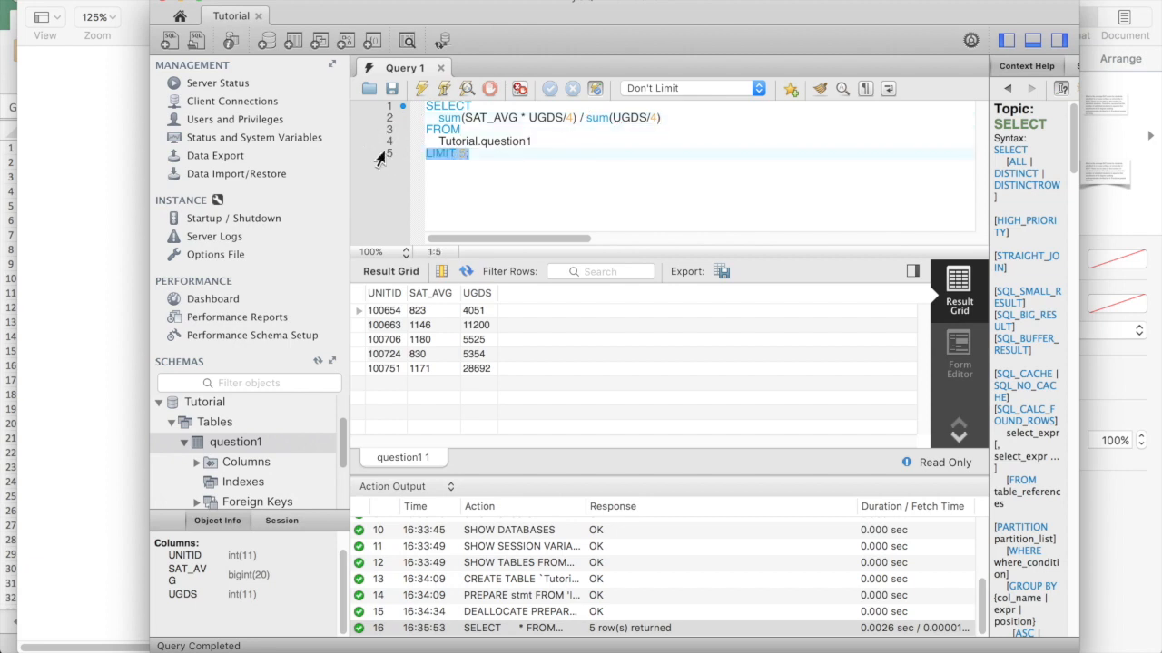
key(BackSpace)
click(529, 143)
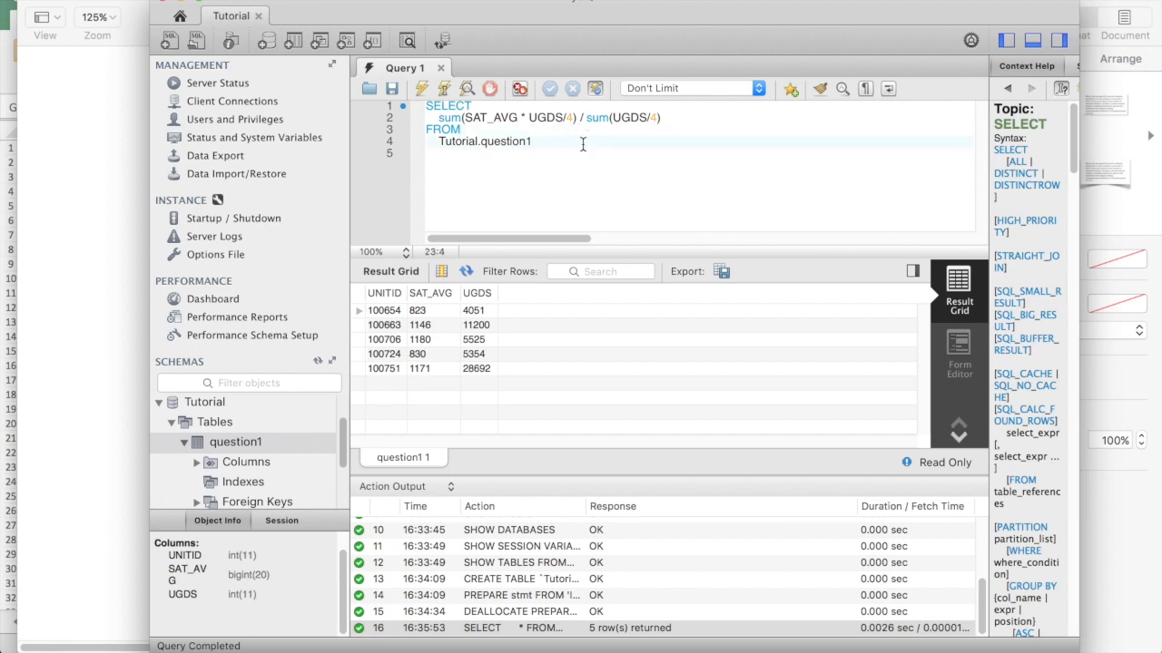
key(super+Return)
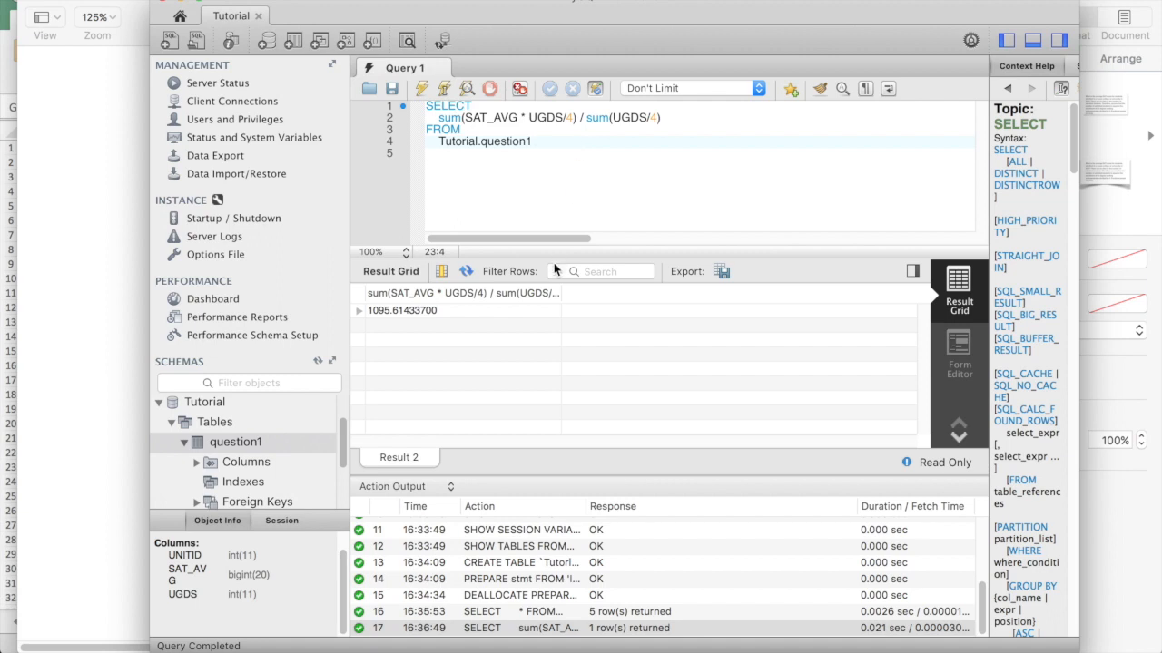
click(386, 312)
click(414, 341)
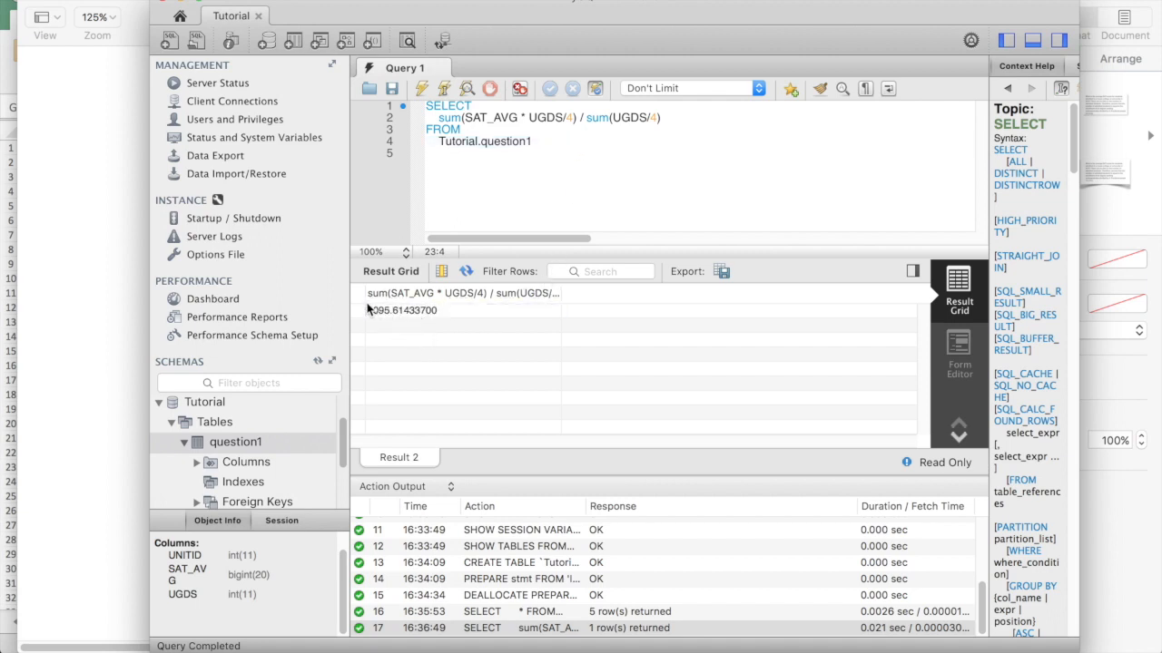